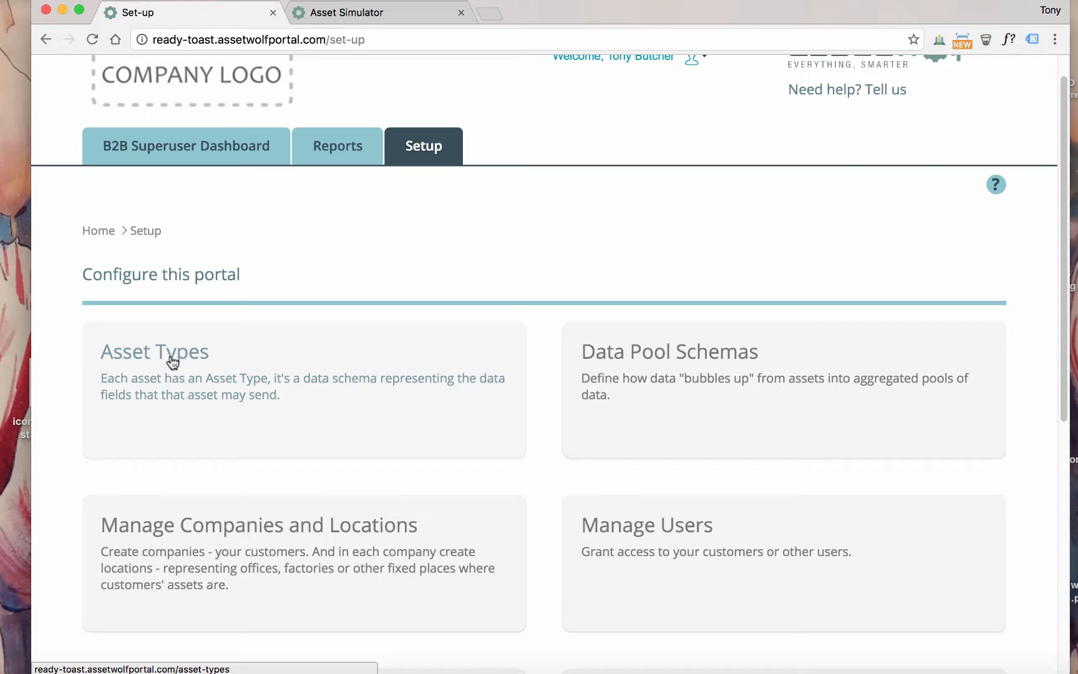
# From the asset types list, start a new asset type and name it "Toaster model A"
pyautogui.click(173, 359)
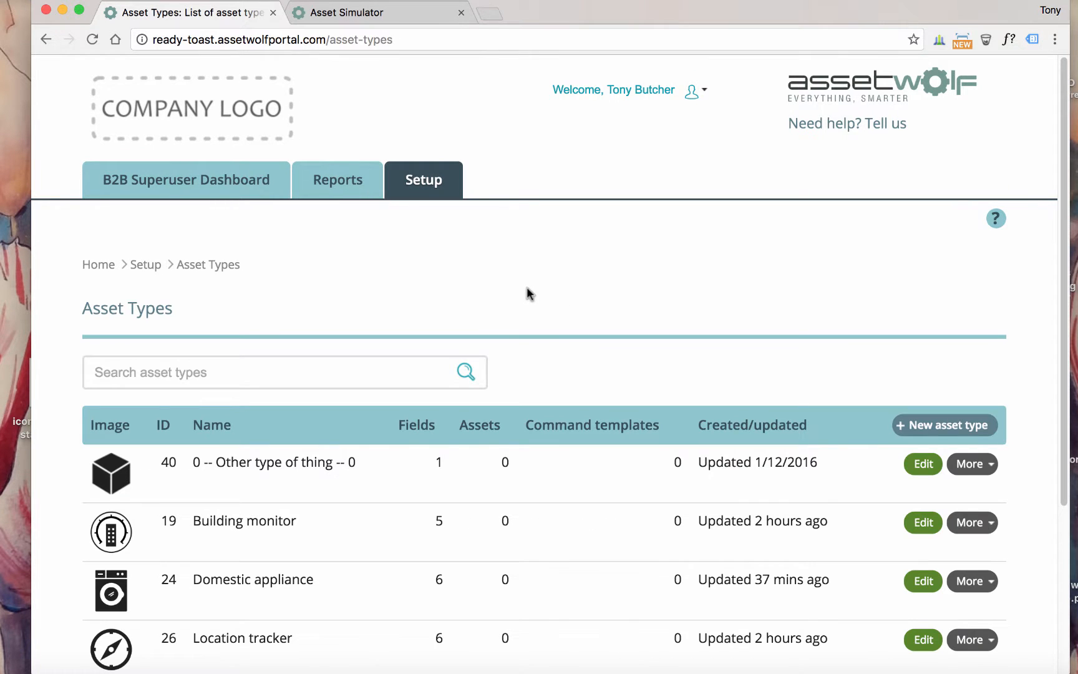
pyautogui.scroll(-4, 674, 237)
pyautogui.scroll(-1, 674, 242)
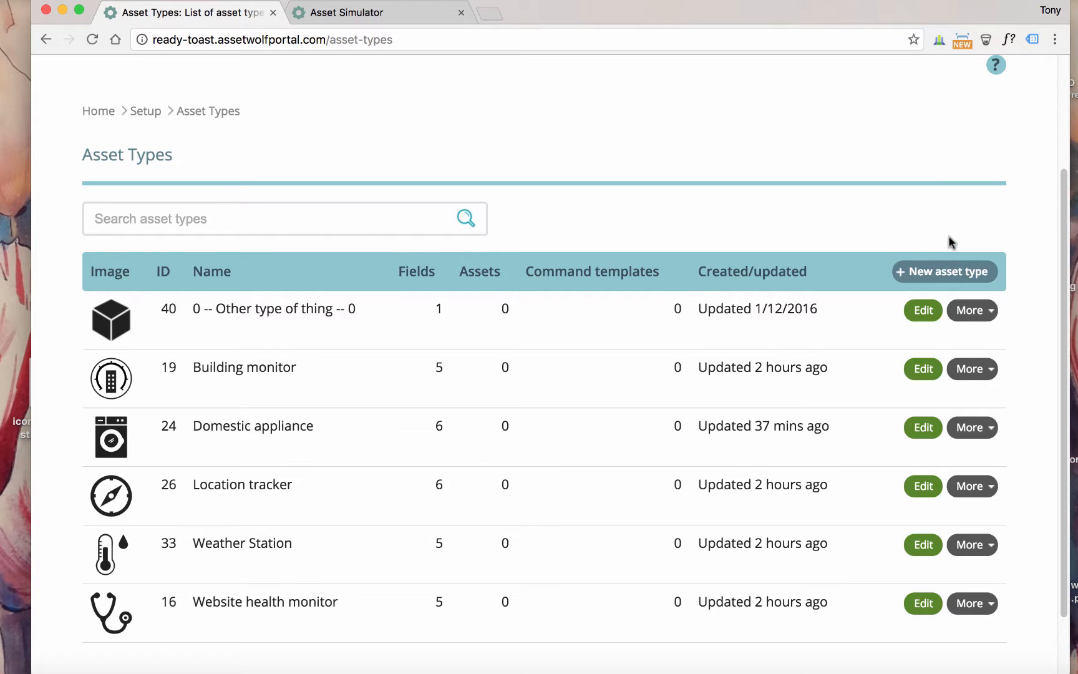
pyautogui.click(931, 274)
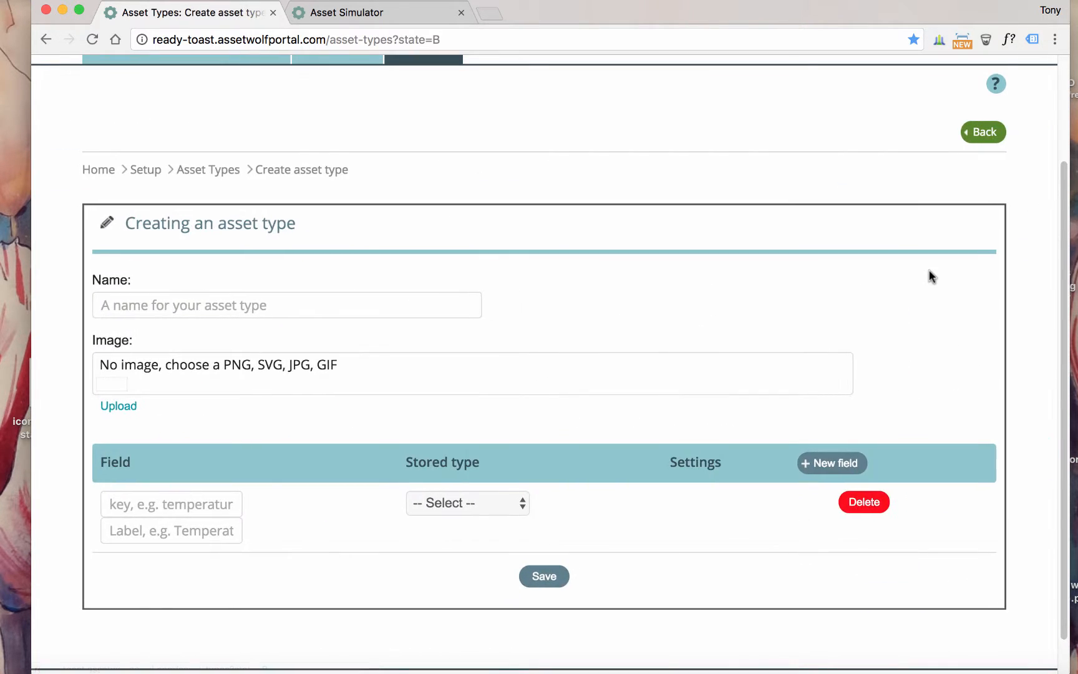
pyautogui.click(254, 305)
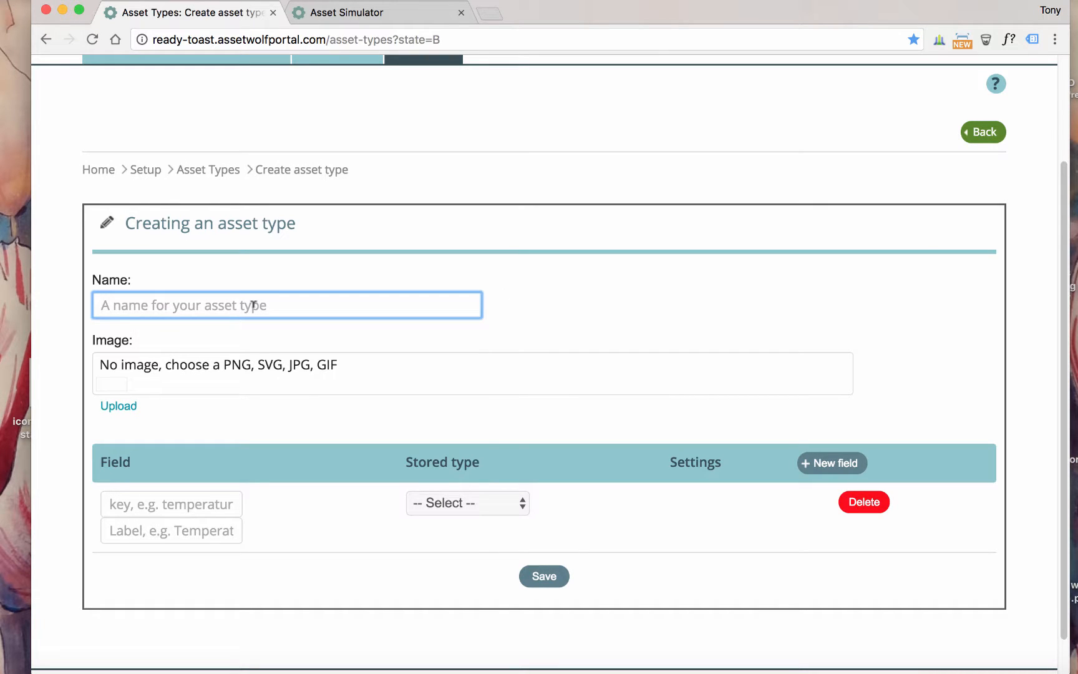
pyautogui.write('To')
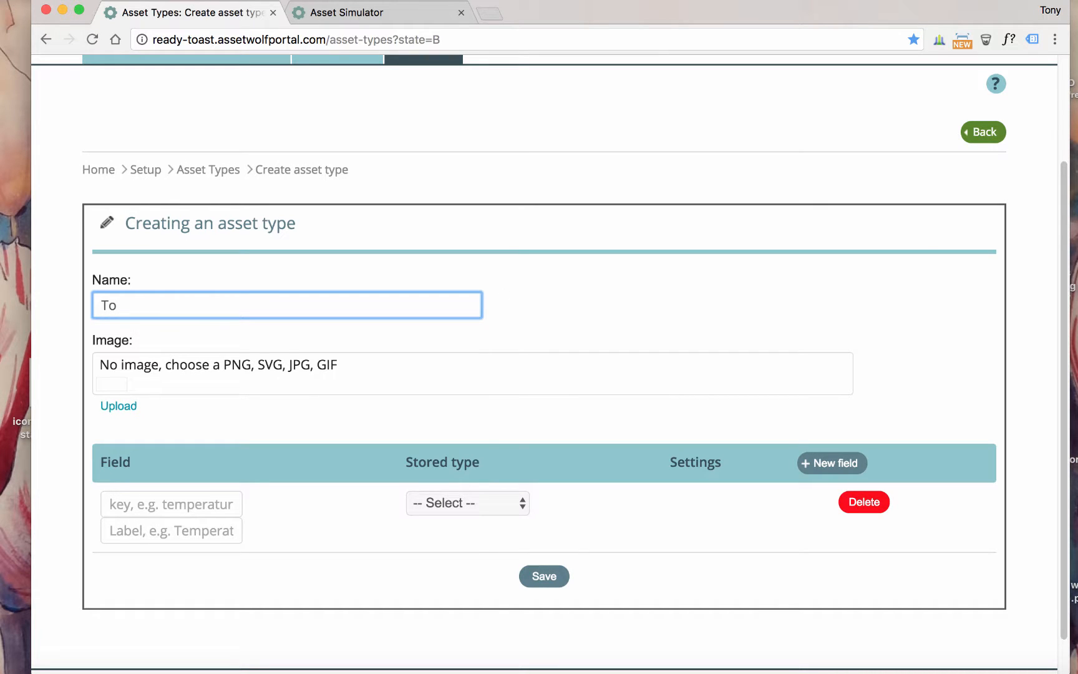
pyautogui.write('aster model A')
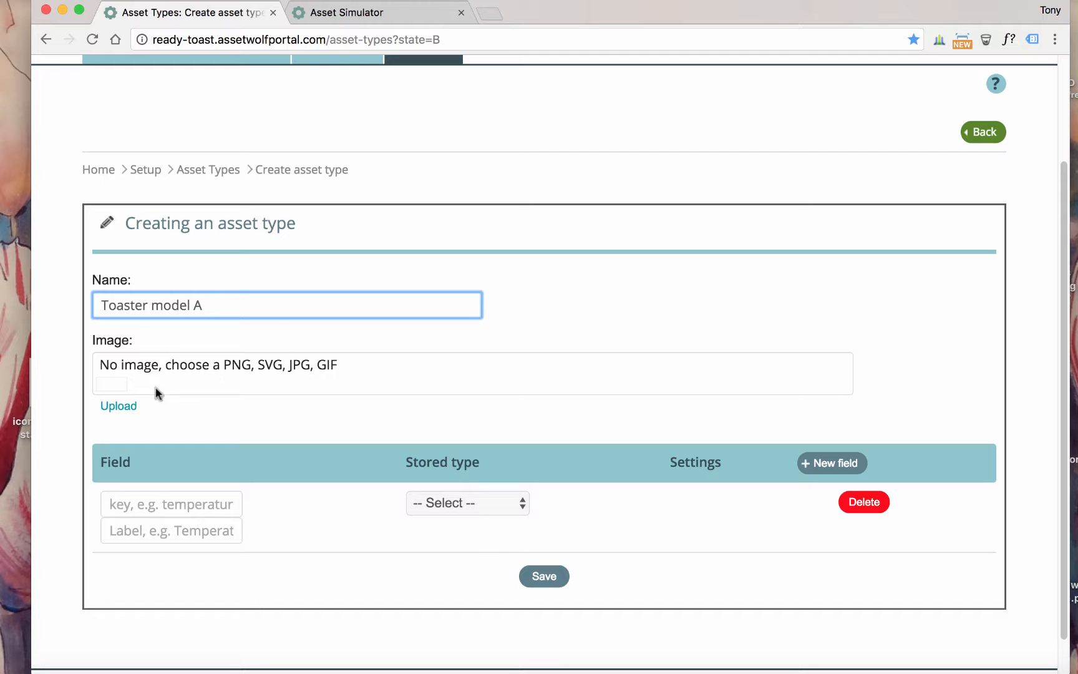
# Upload icon-toaster.svg from the Desktop as the asset type's image
pyautogui.click(120, 406)
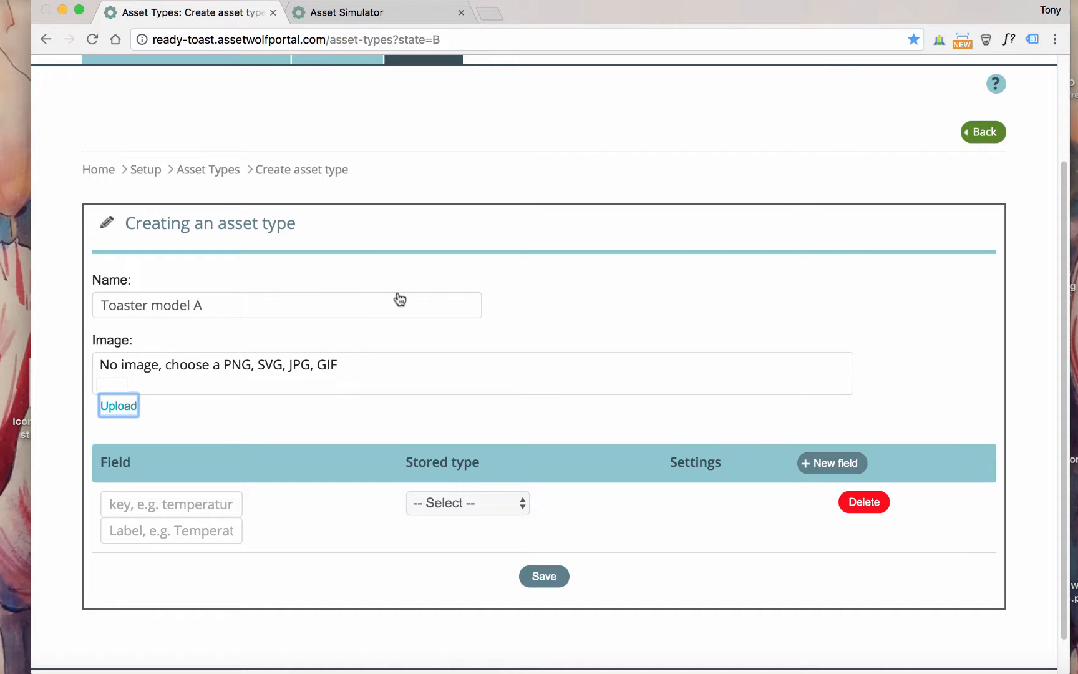
pyautogui.click(501, 279)
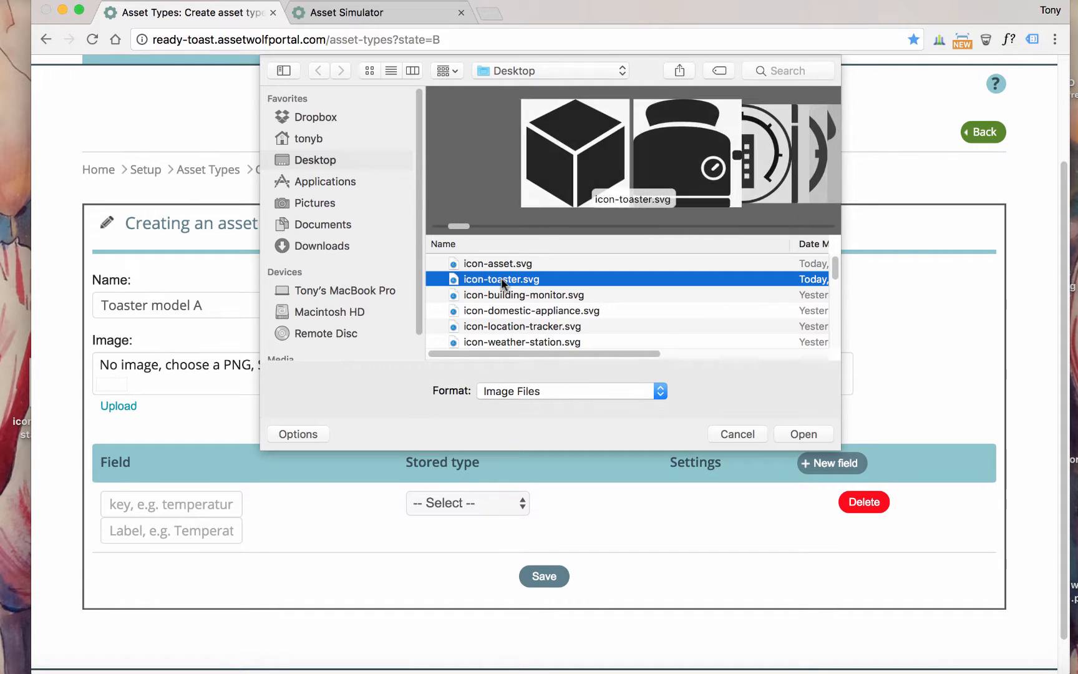
pyautogui.click(804, 435)
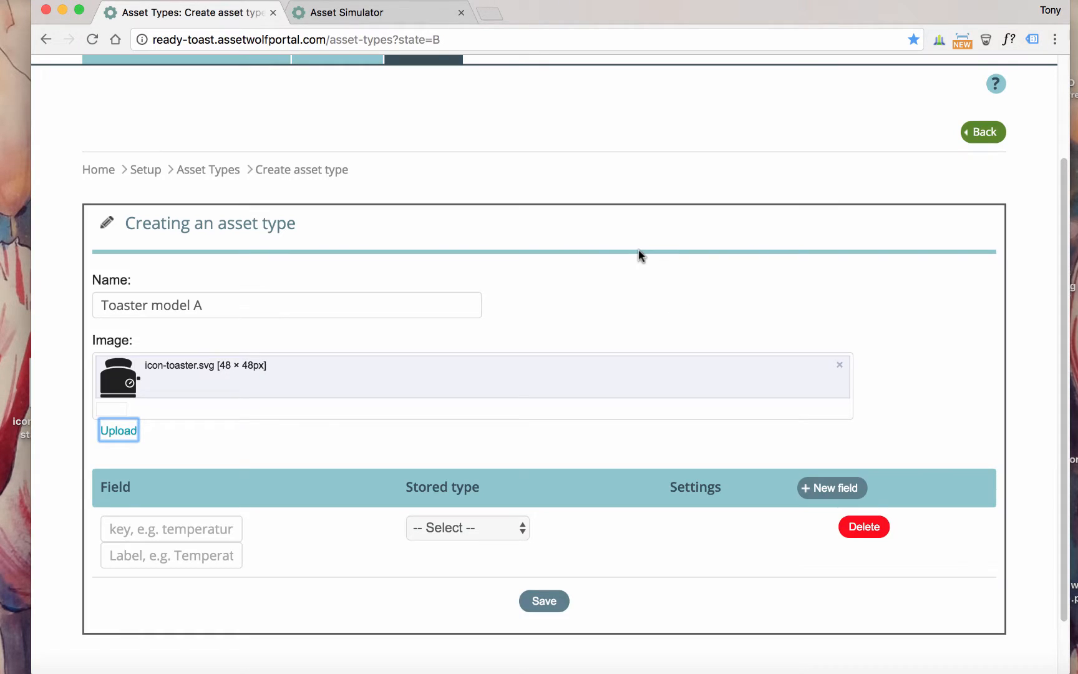
pyautogui.scroll(-1, 698, 252)
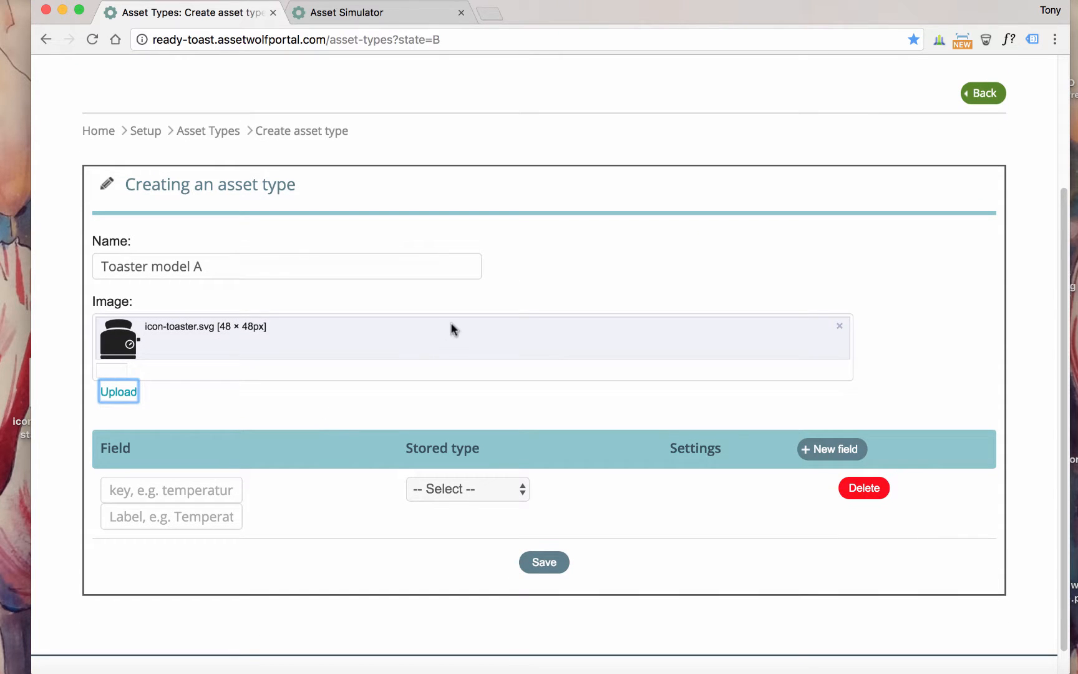
pyautogui.click(268, 463)
pyautogui.click(506, 489)
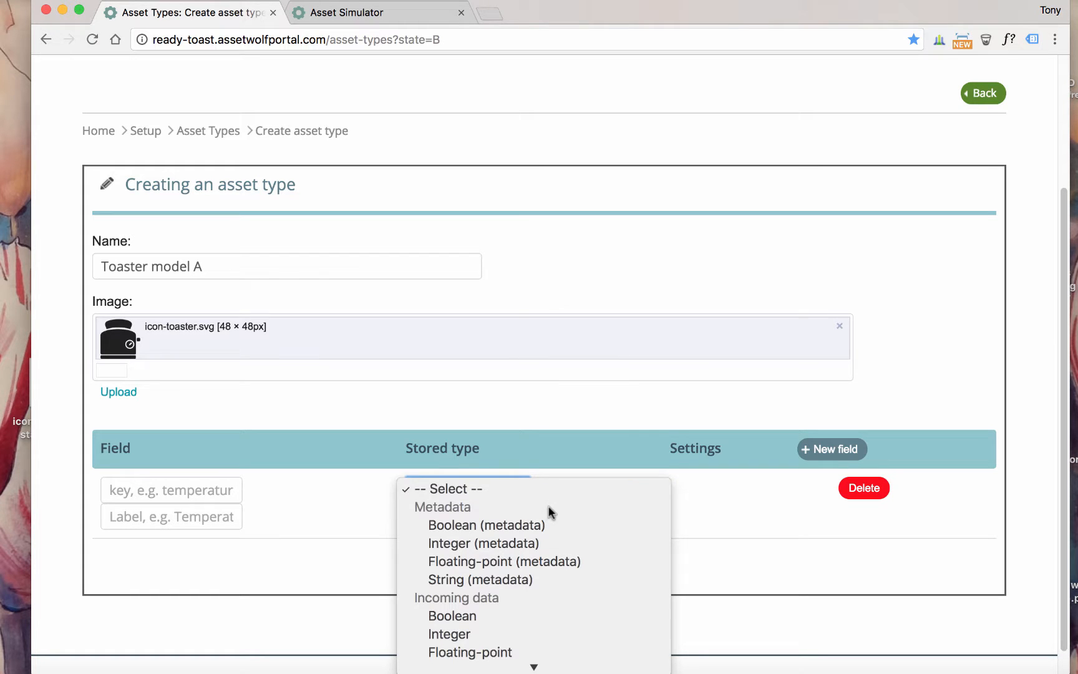
pyautogui.scroll(-5, 548, 512)
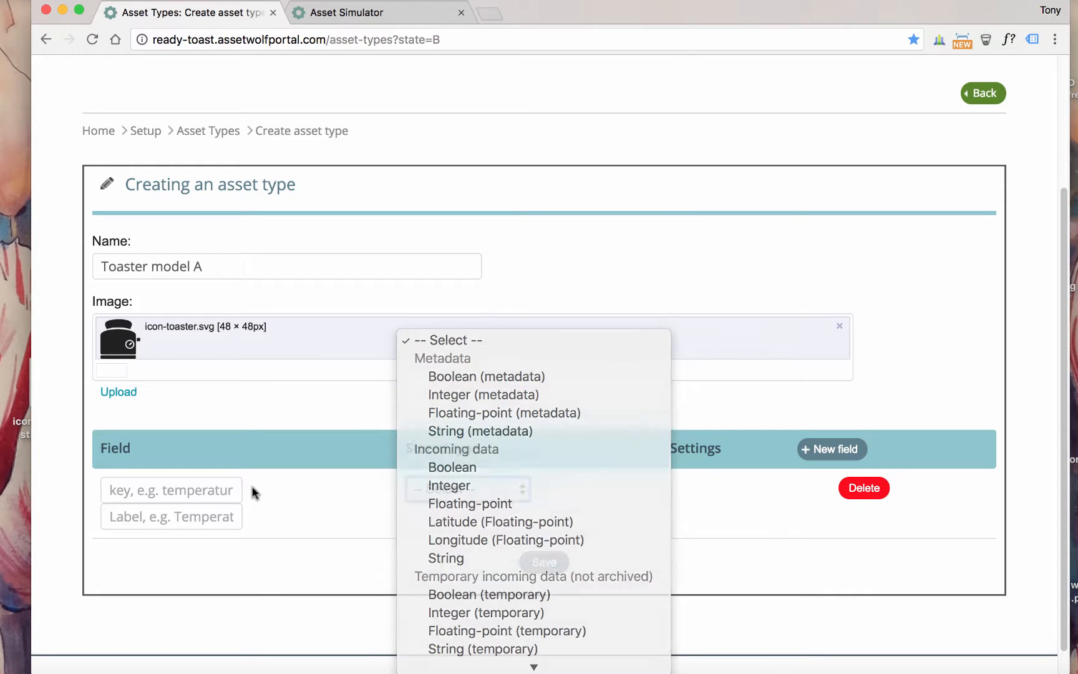
# Define the first field with key date_installed, label "Date installed" and stored type String (metadata)
pyautogui.click(174, 491)
pyautogui.write('date')
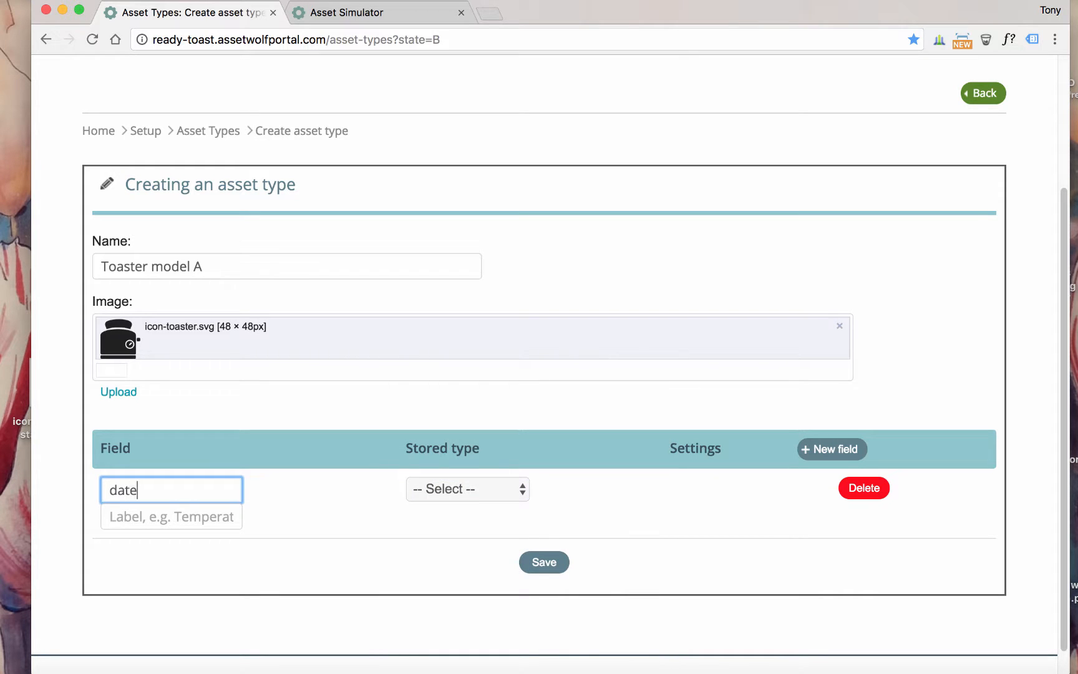
pyautogui.write('_installed')
pyautogui.press('Tab')
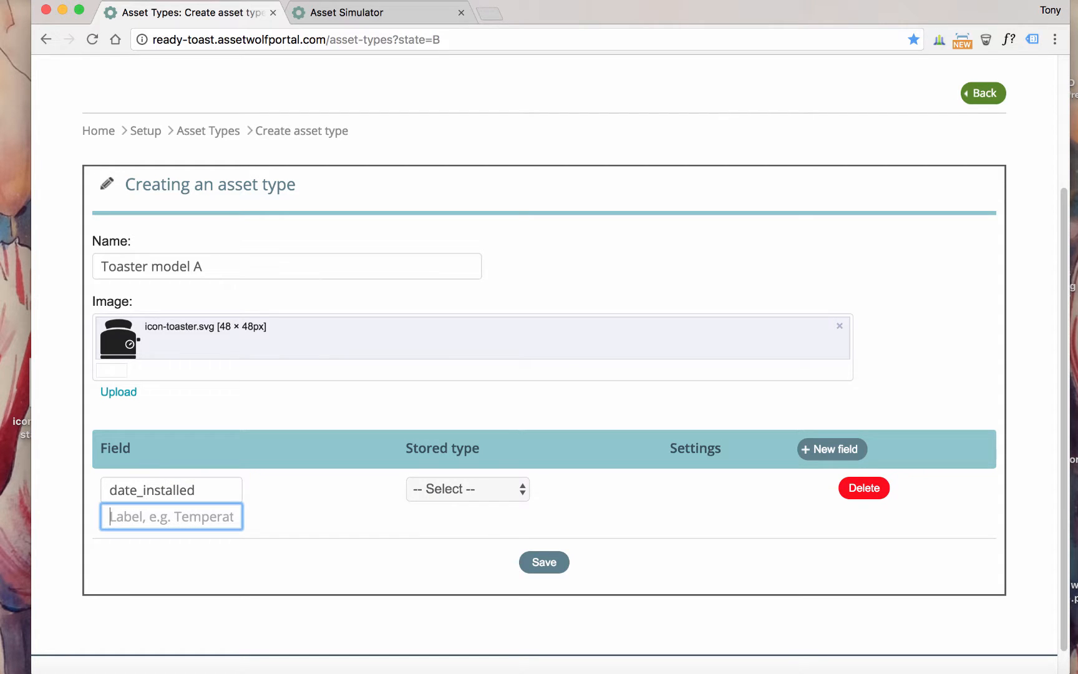
pyautogui.write('Date installed')
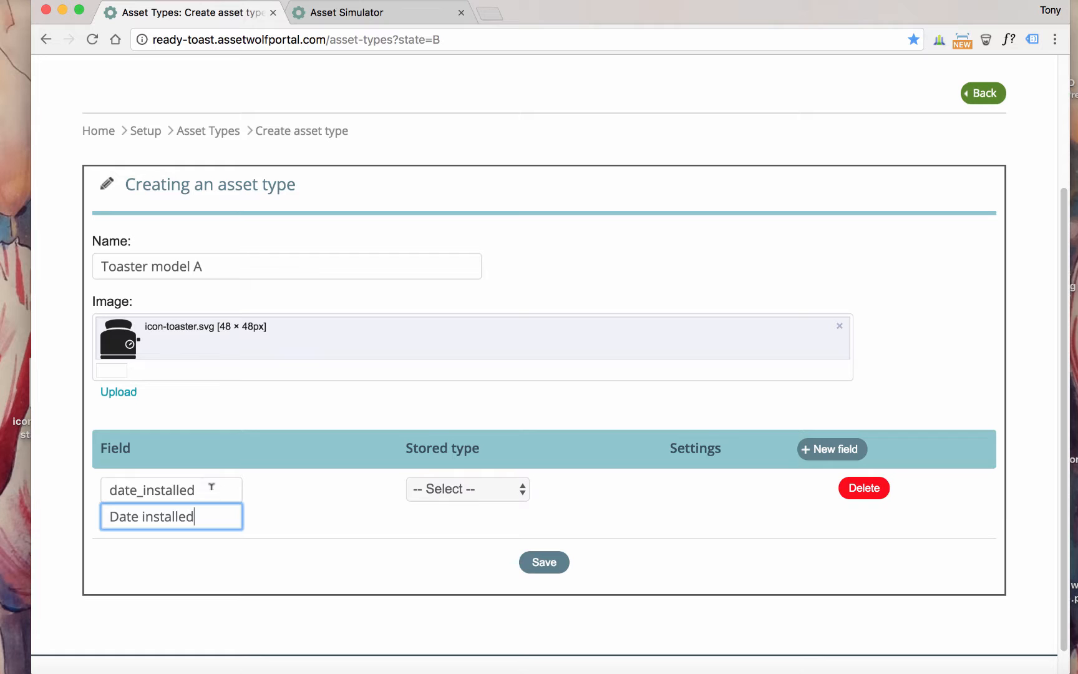
pyautogui.hotkey('shift', 'Tab')
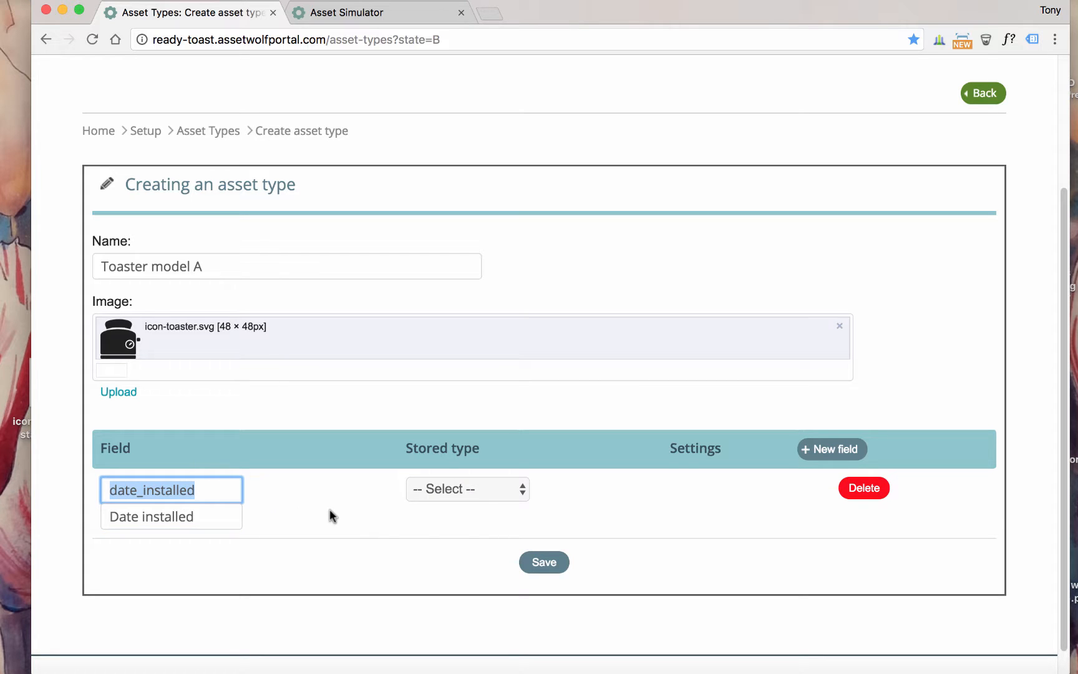
pyautogui.press('Tab')
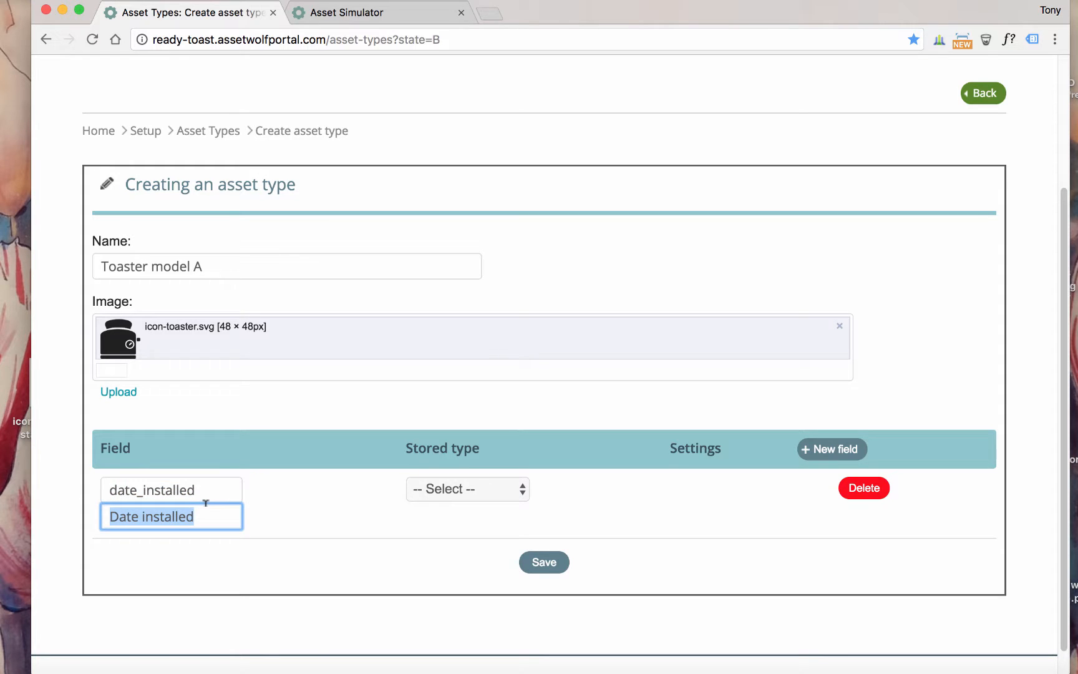
pyautogui.click(287, 523)
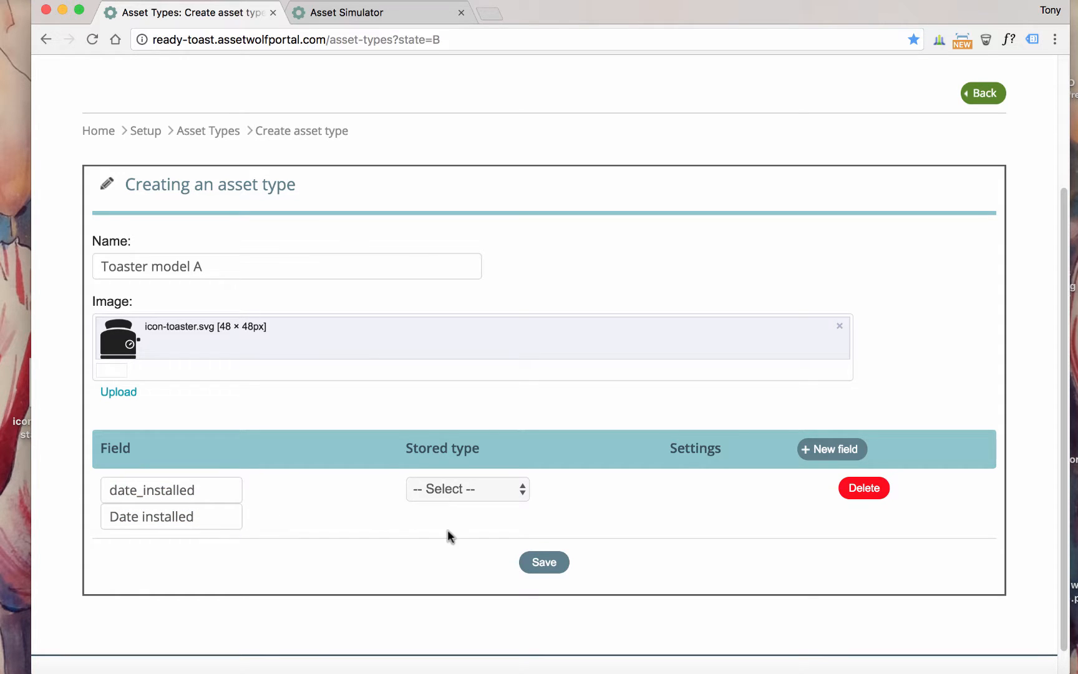
pyautogui.click(511, 496)
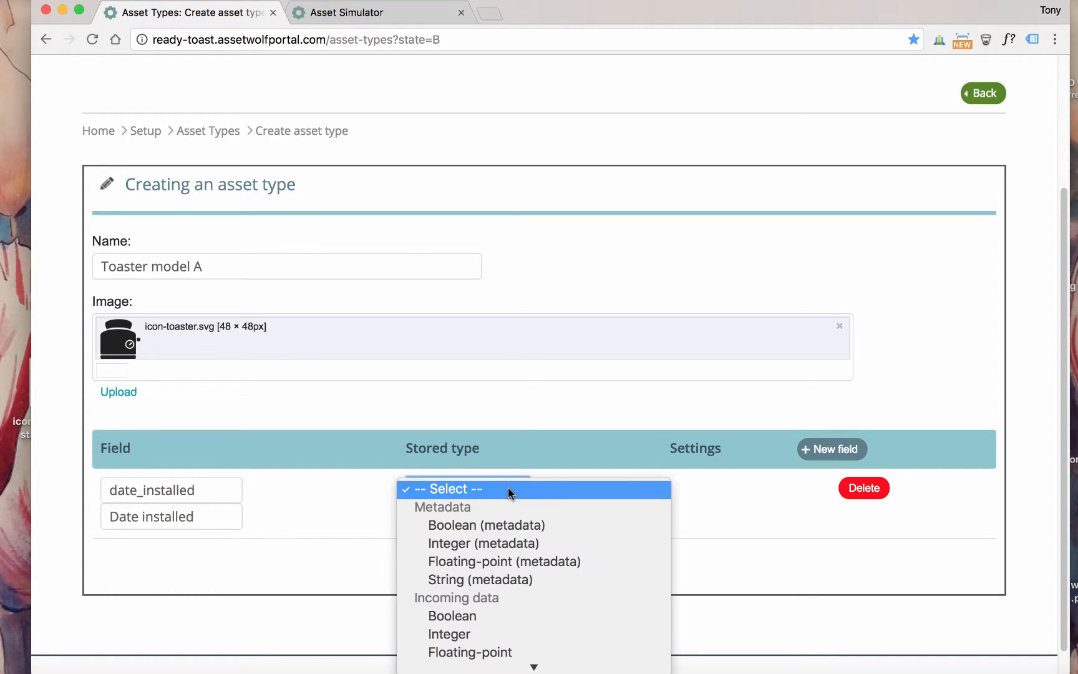
pyautogui.click(481, 580)
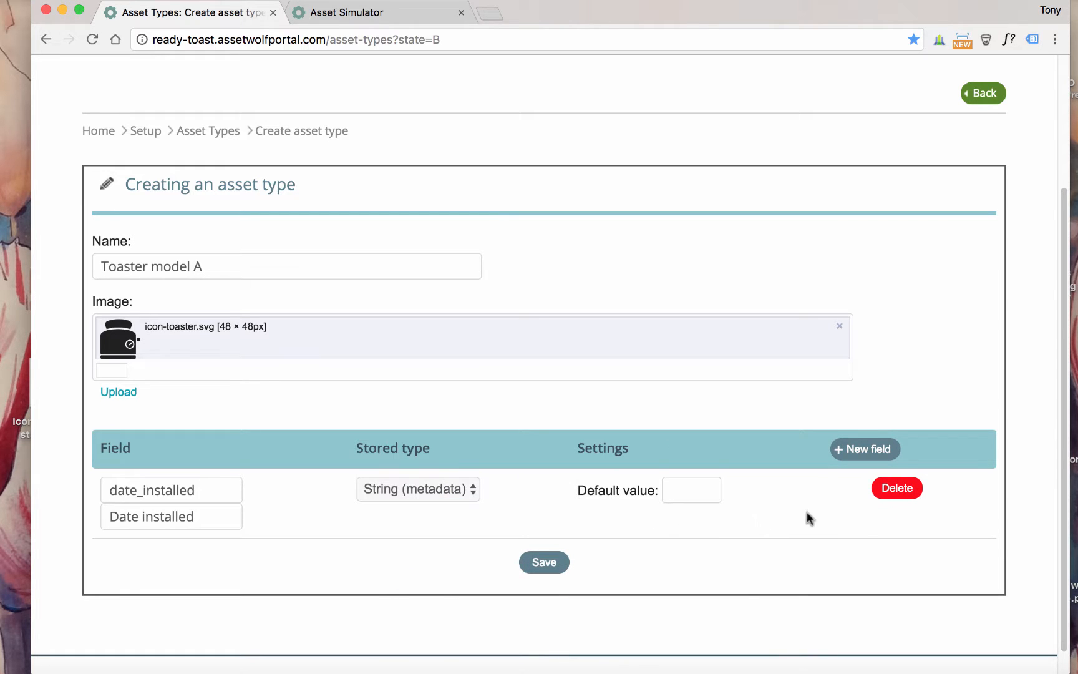
# Add a second field with key on, label "Switched on" and the incoming data type Boolean
pyautogui.click(860, 451)
pyautogui.scroll(-3, 601, 290)
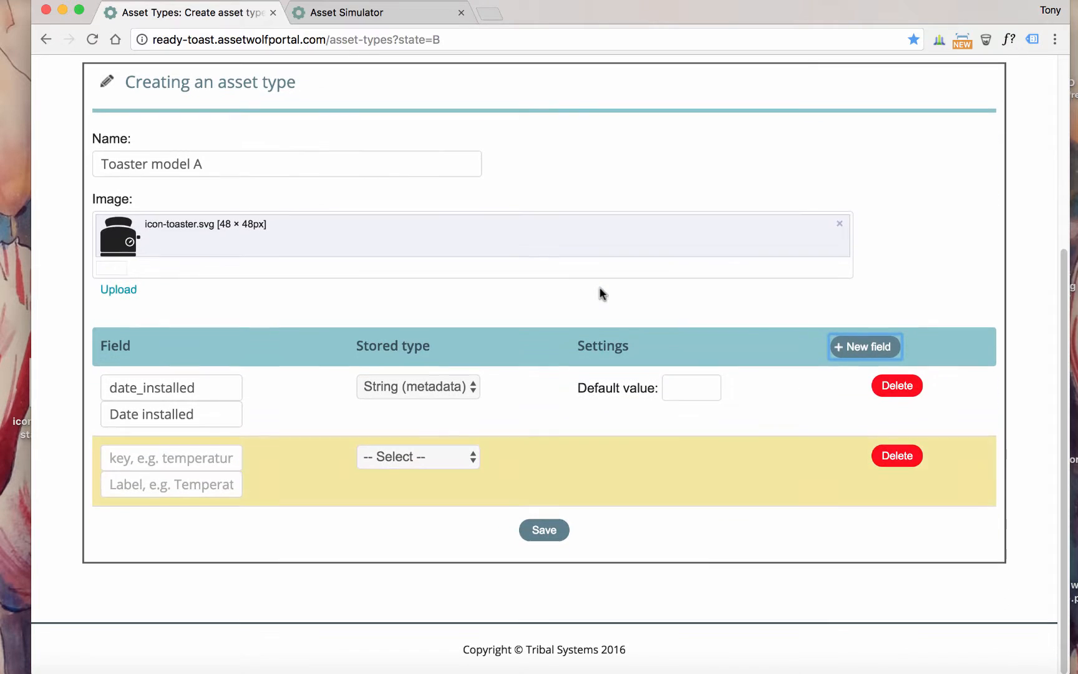
pyautogui.click(182, 461)
pyautogui.write('on')
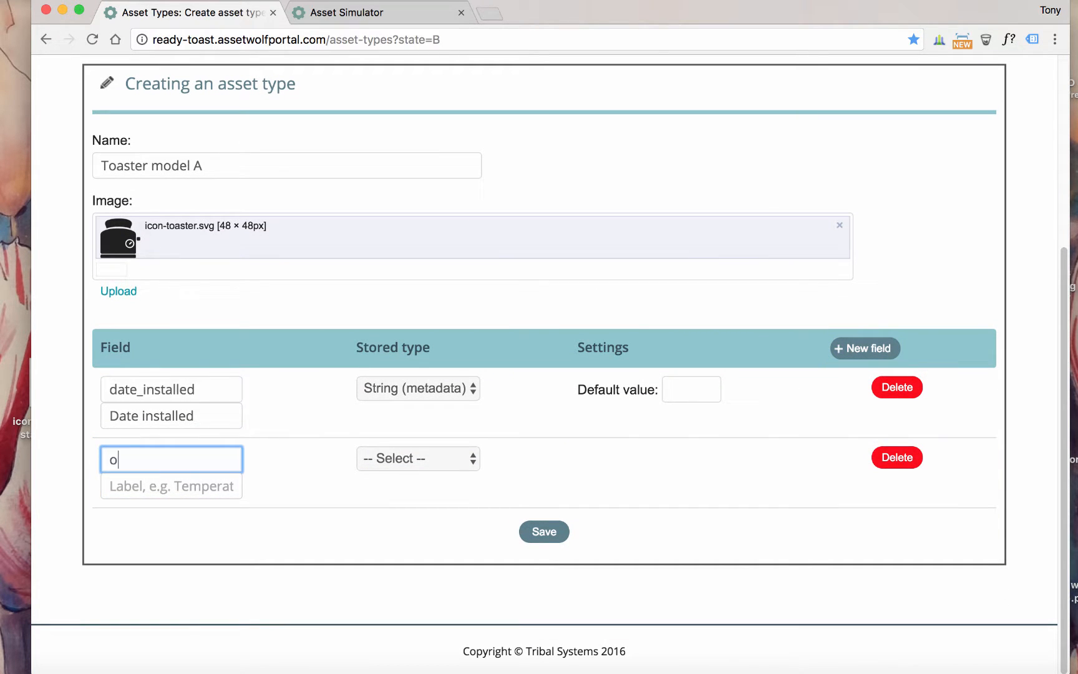
pyautogui.click(151, 488)
pyautogui.write('Switched on')
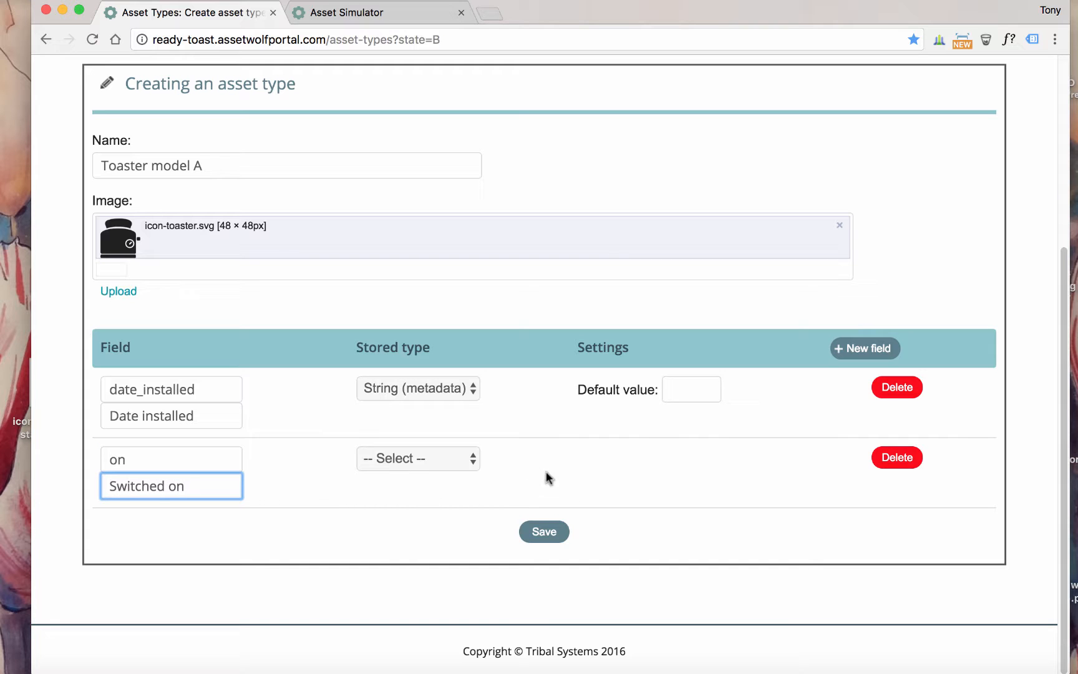
pyautogui.click(447, 460)
pyautogui.scroll(-5, 447, 459)
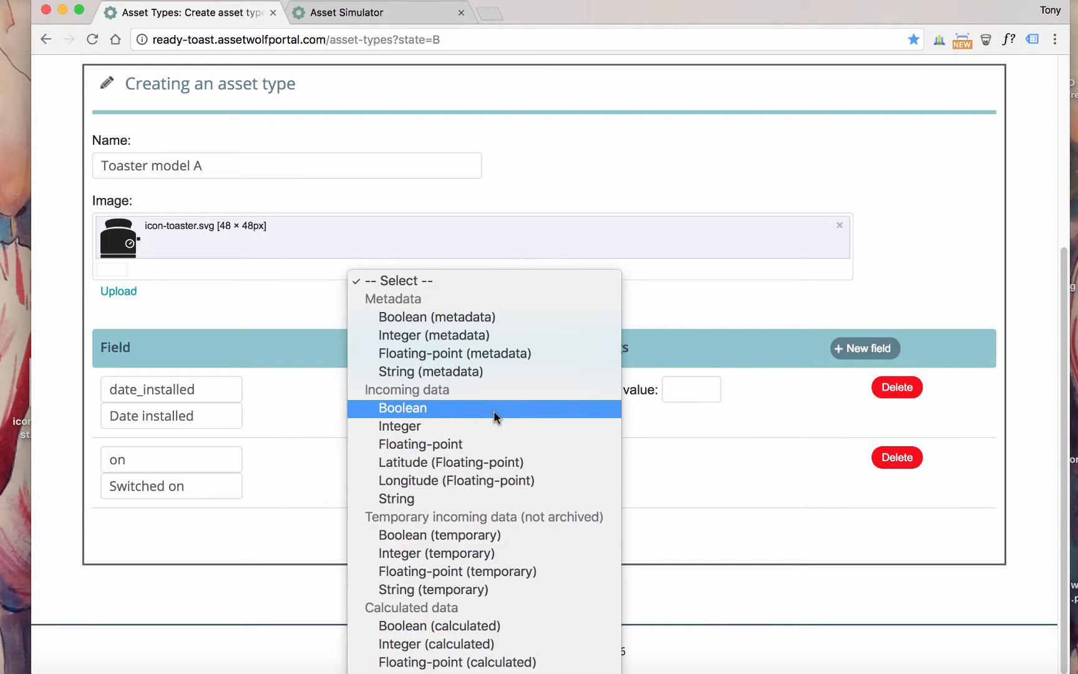
pyautogui.click(493, 409)
# Label the Switched on field's true and false values "On" and "Off", and enable graph creation for it
pyautogui.scroll(1, 549, 454)
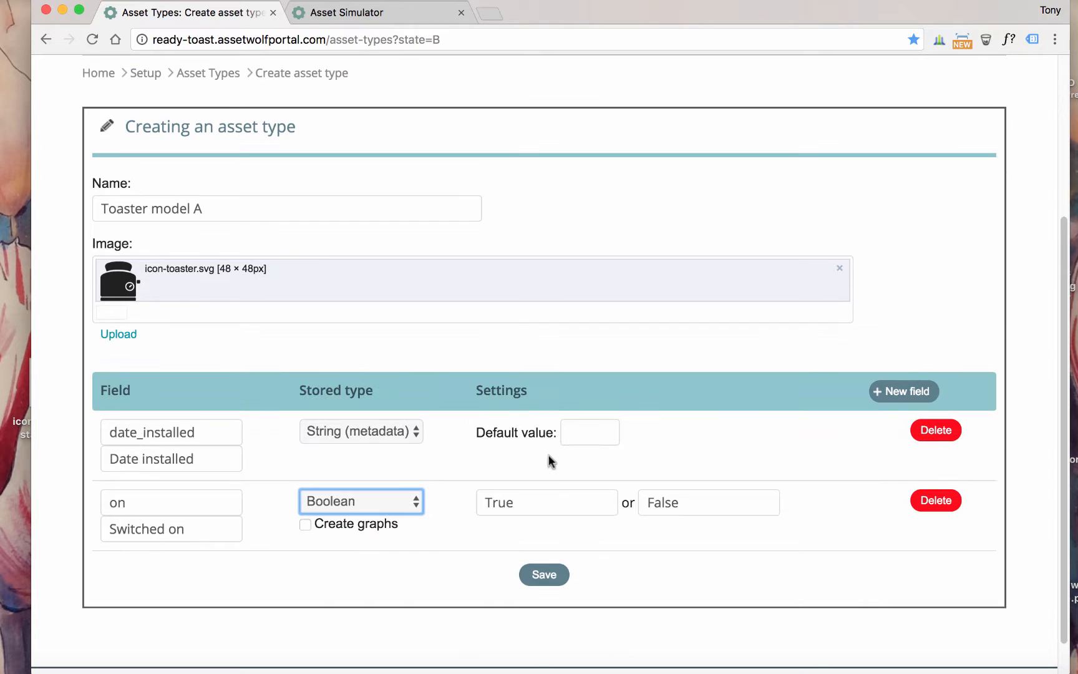
pyautogui.press('Tab')
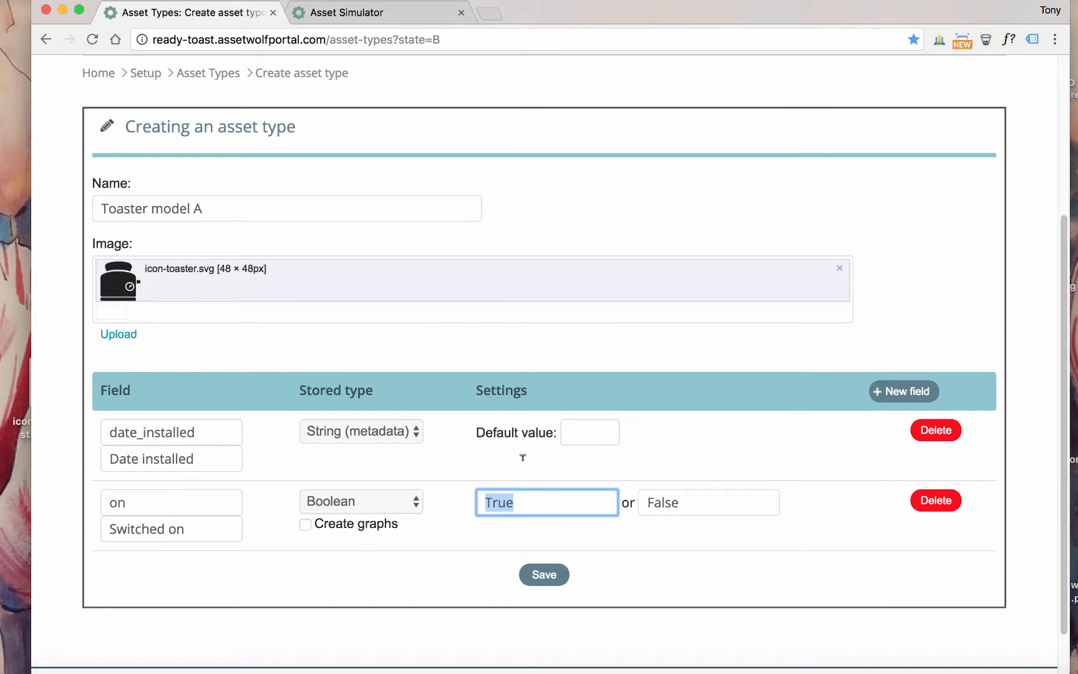
pyautogui.write('On')
pyautogui.press('Tab')
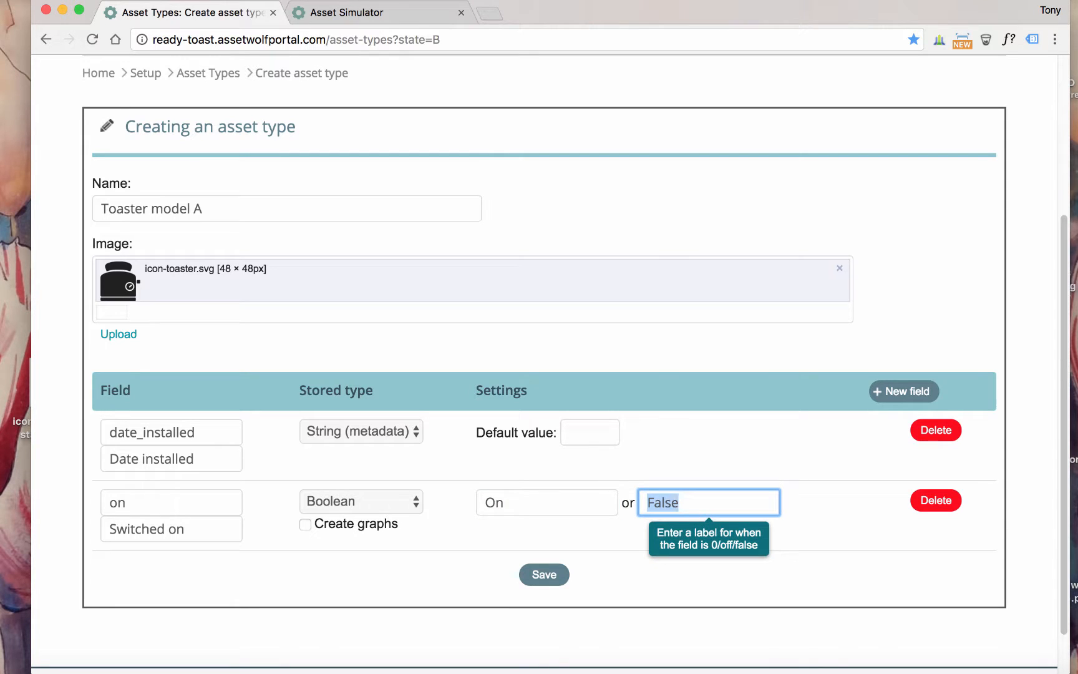
pyautogui.write('Off')
pyautogui.click(427, 569)
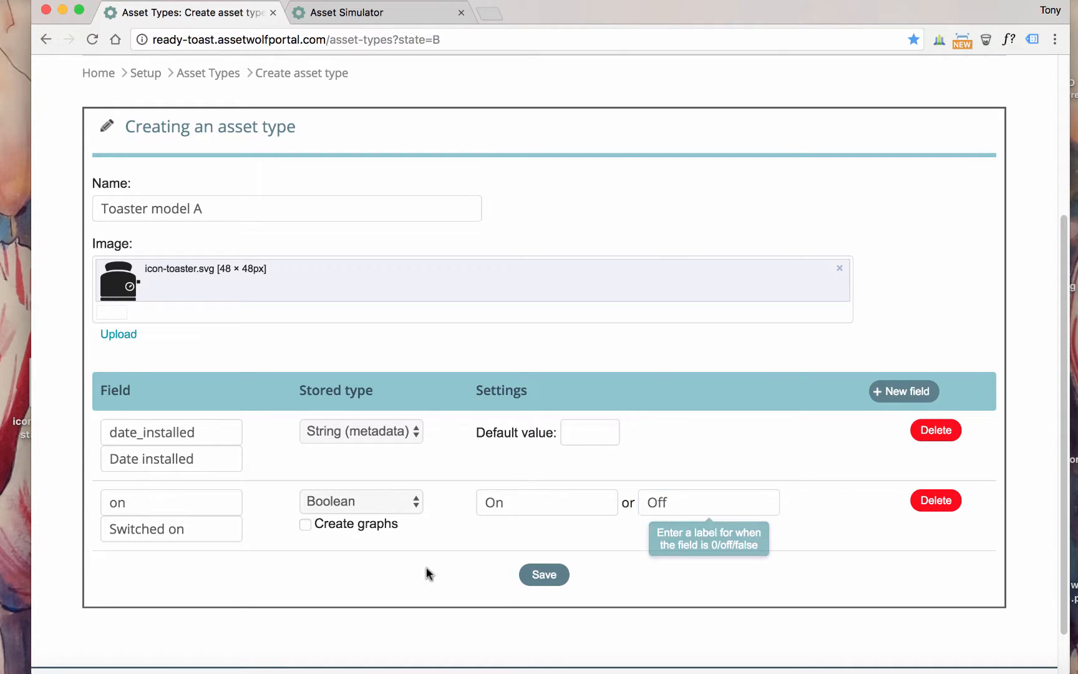
pyautogui.click(304, 524)
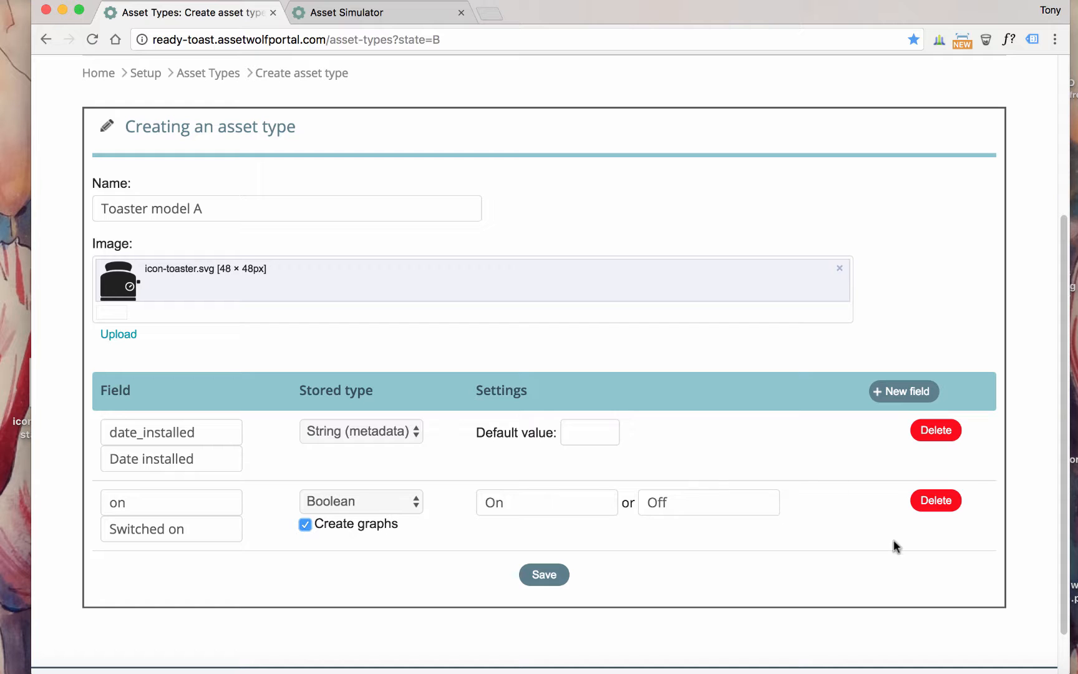
# Add a third field with key temp1 and label "Temp bay 1"
pyautogui.scroll(-1, 874, 544)
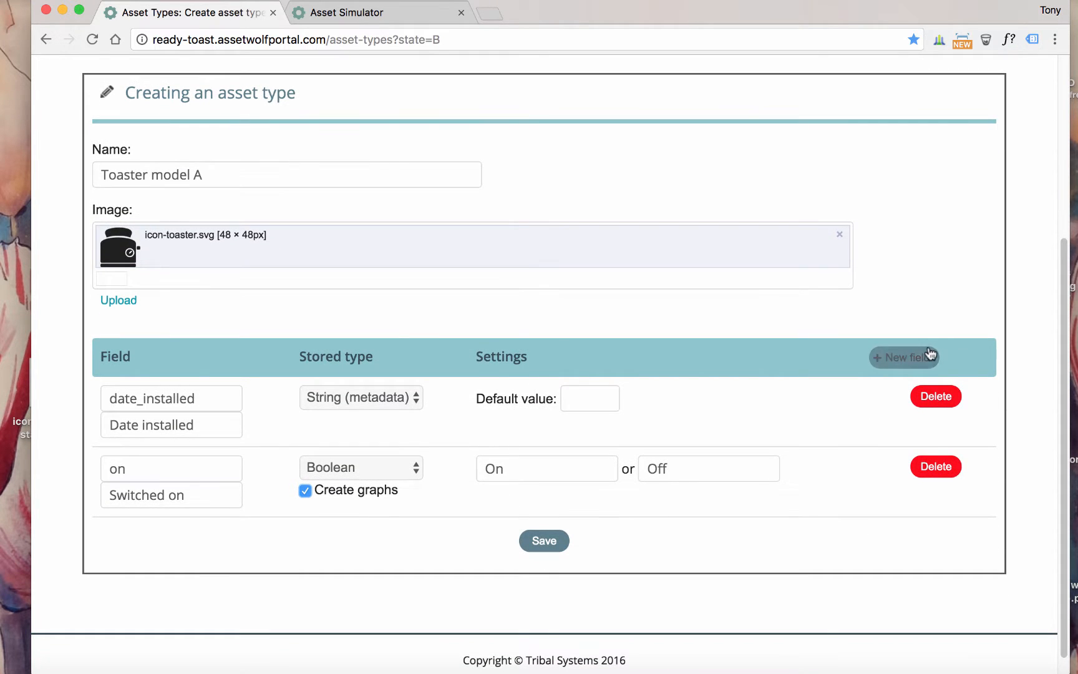
pyautogui.click(908, 358)
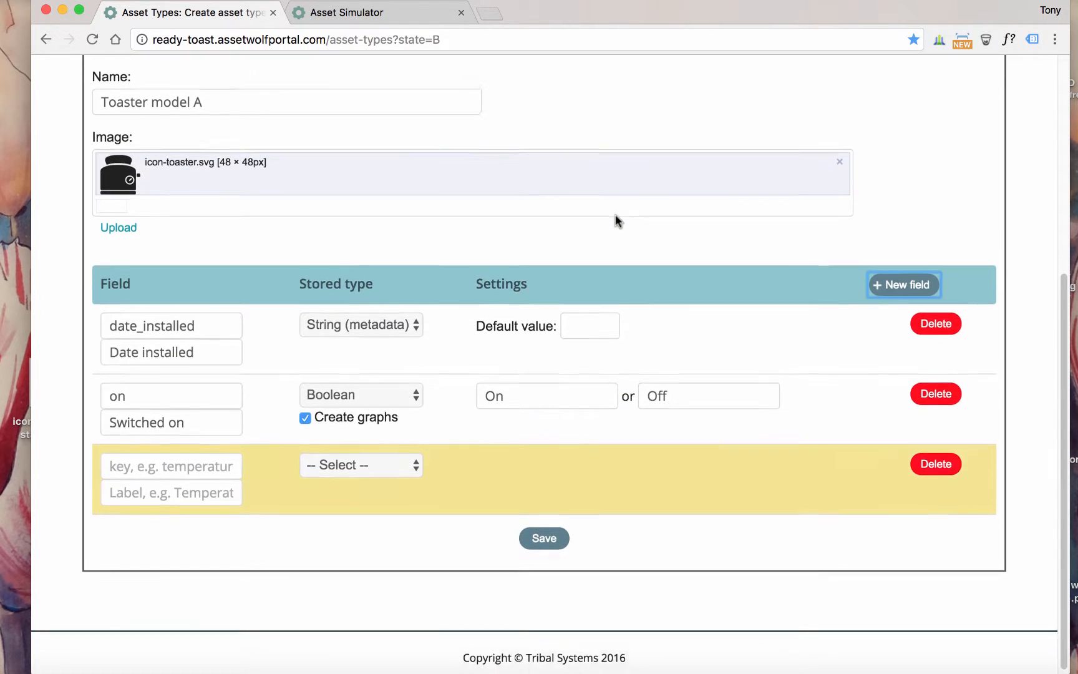
pyautogui.click(181, 449)
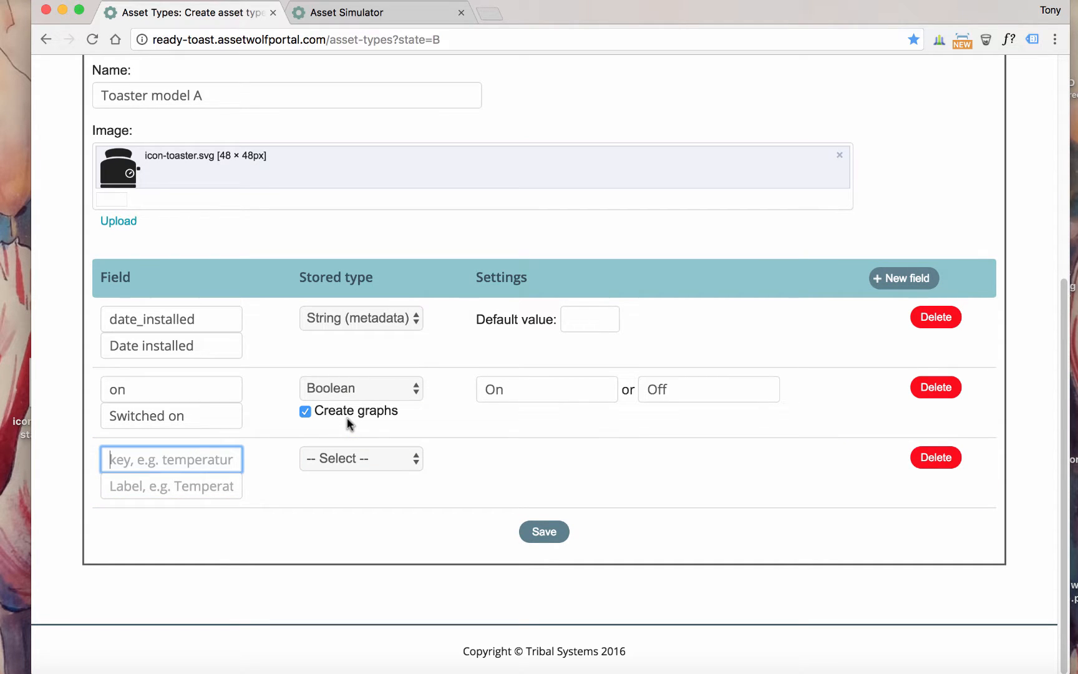
pyautogui.write('temp')
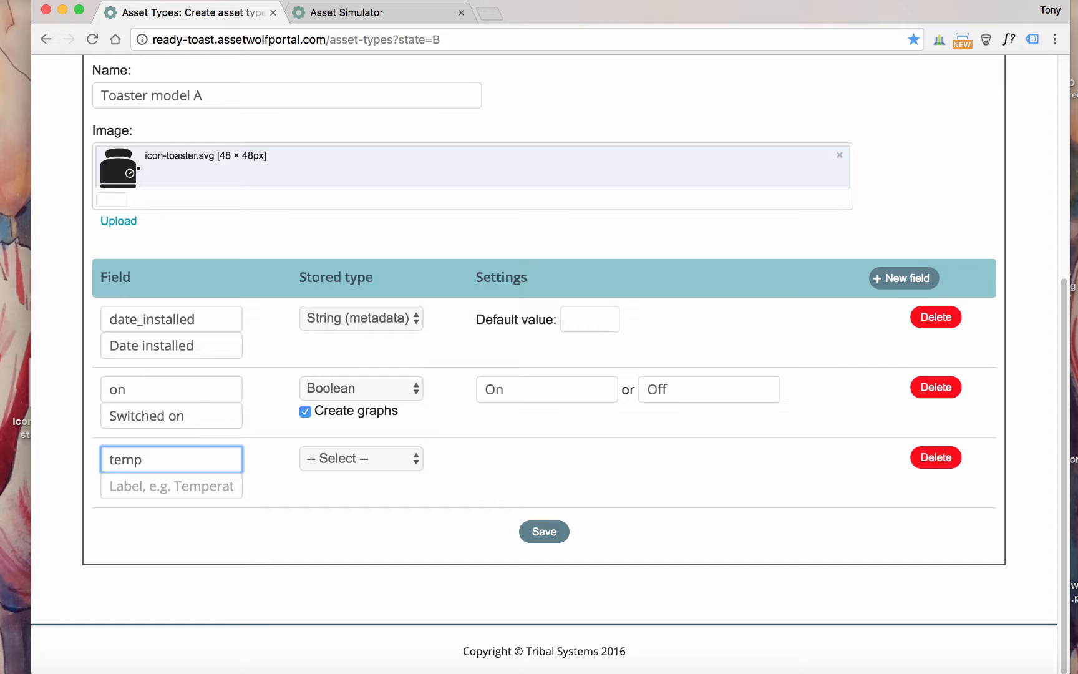
pyautogui.write('1')
pyautogui.press('Tab')
pyautogui.write('Tem')
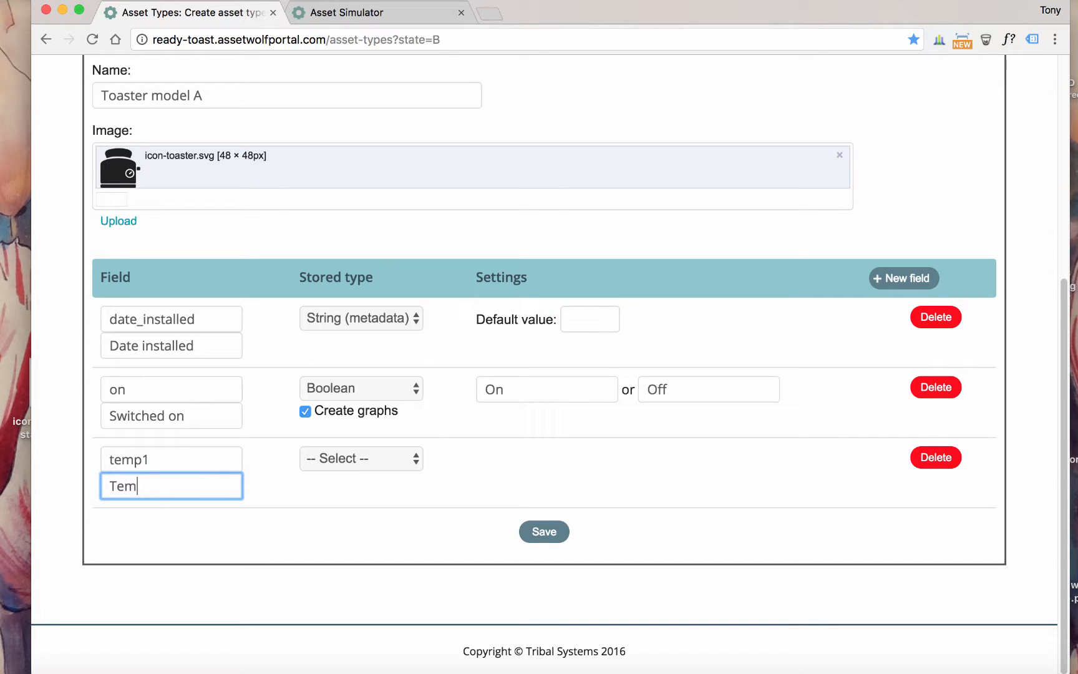
pyautogui.write('p bay 1')
pyautogui.moveTo(167, 459); pyautogui.dragTo(105, 457)
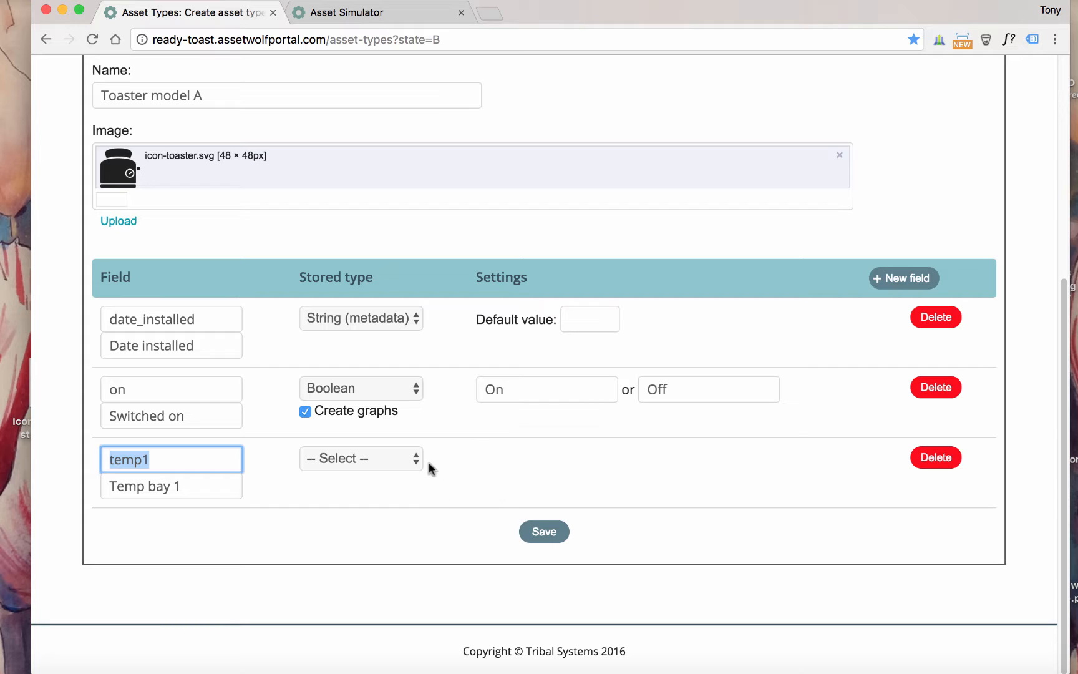
# Set the Temp bay 1 field's stored type to the incoming data type Floating-point and enable graph creation for it
pyautogui.click(398, 466)
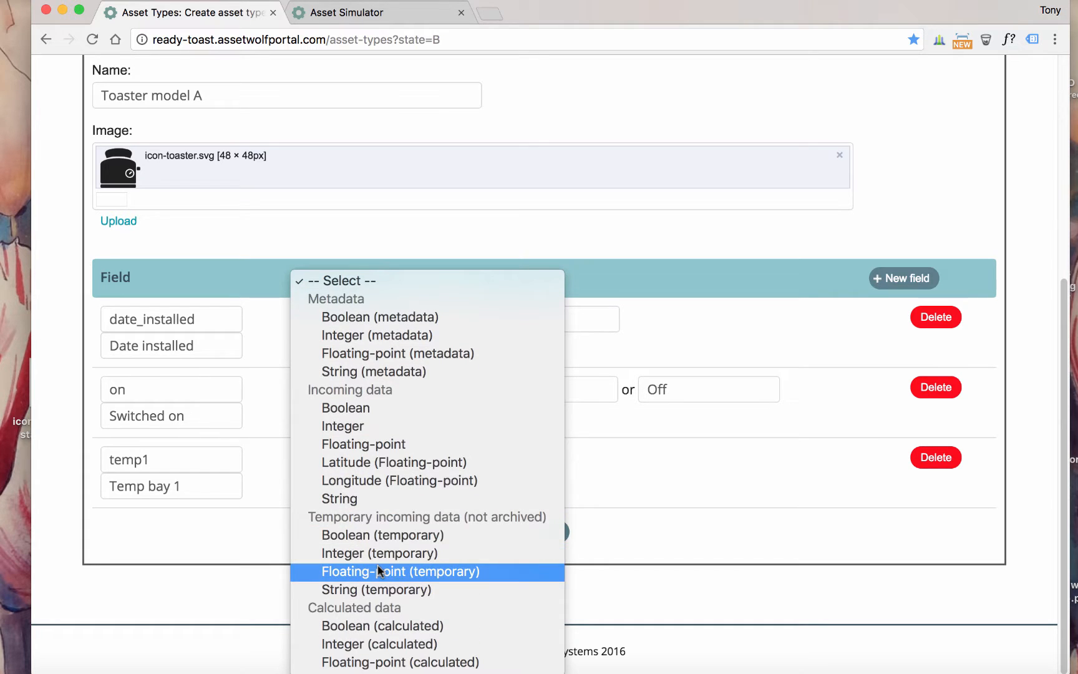
pyautogui.click(391, 444)
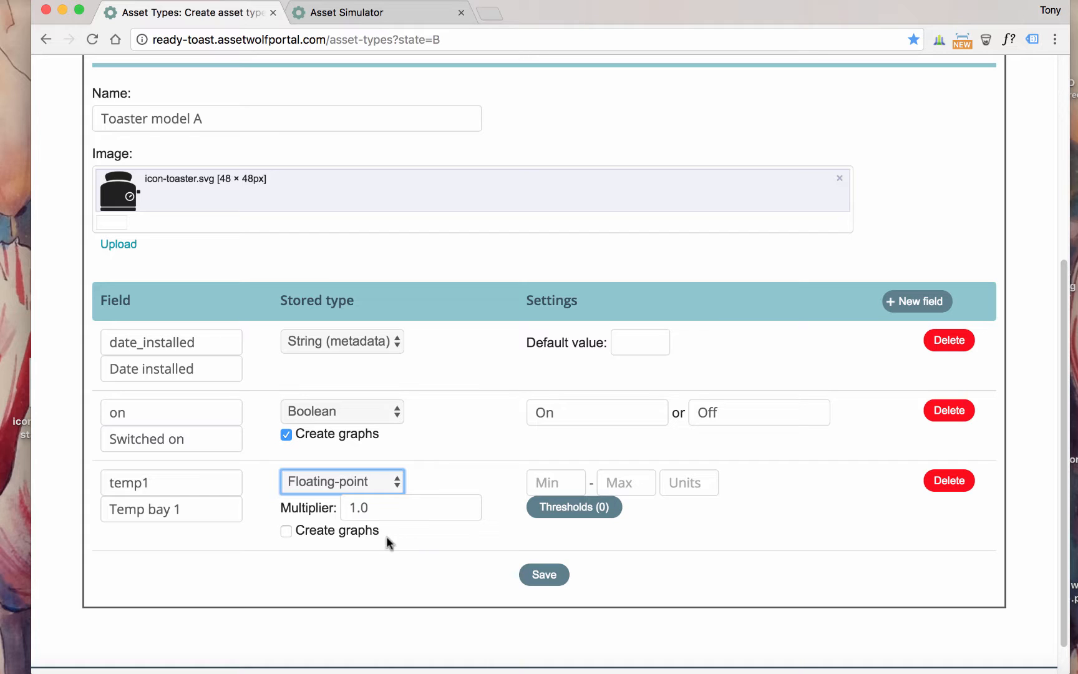
pyautogui.click(286, 531)
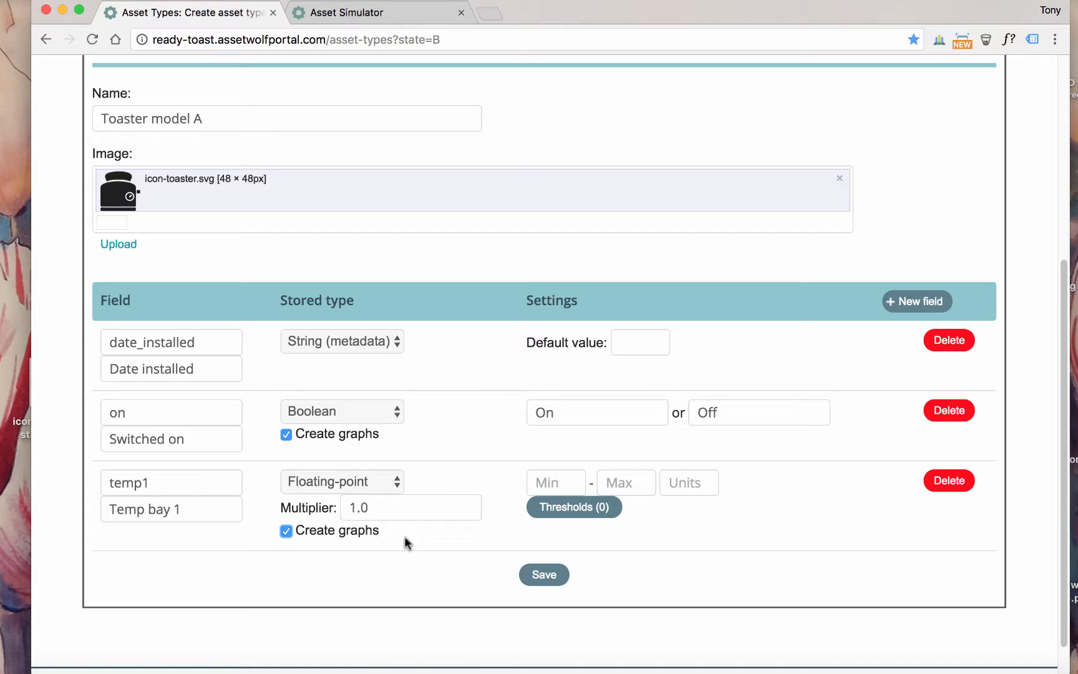
# Set the Temp bay 1 field's minimum to 0 and maximum to 120
pyautogui.moveTo(562, 479)
pyautogui.click(563, 481)
pyautogui.write('0')
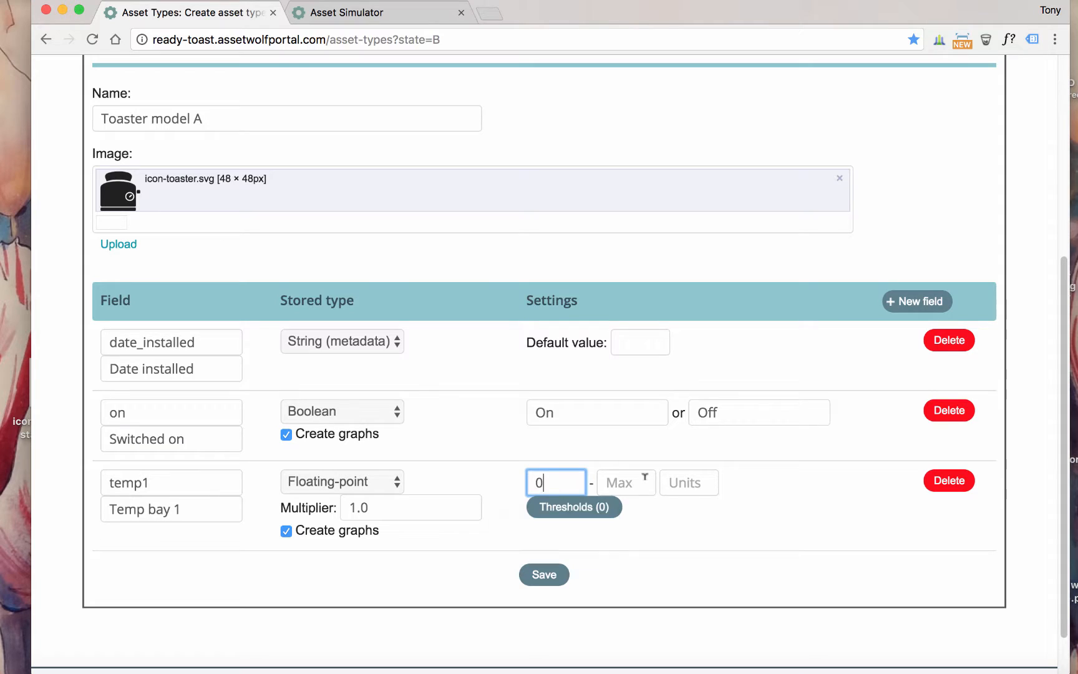
pyautogui.click(621, 481)
pyautogui.write('12')
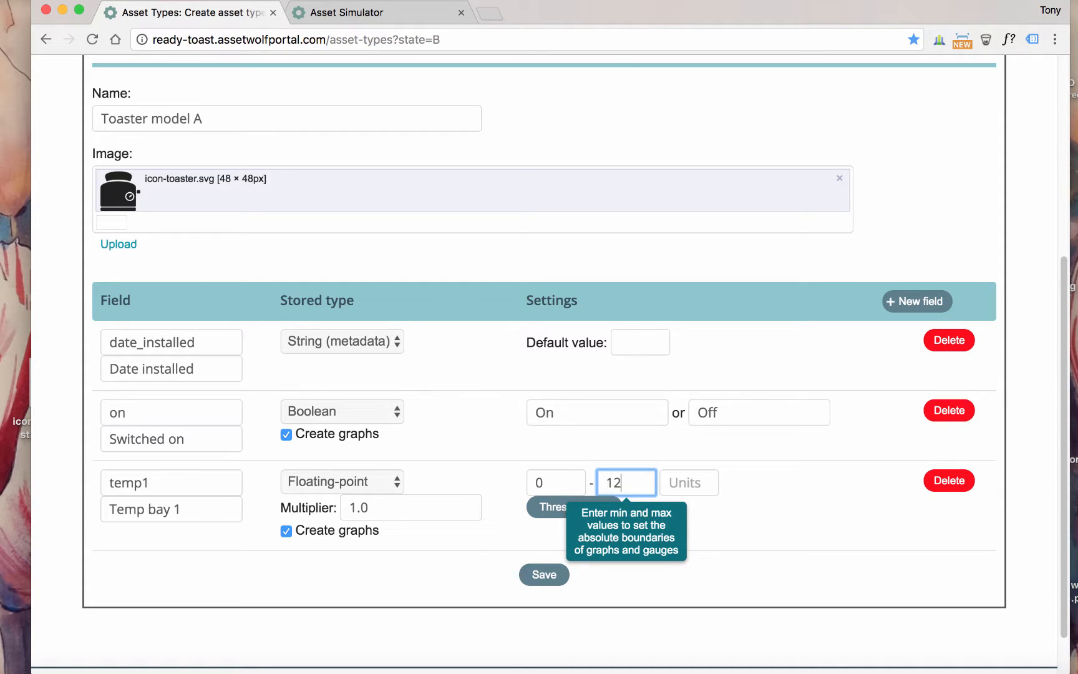
pyautogui.write('0')
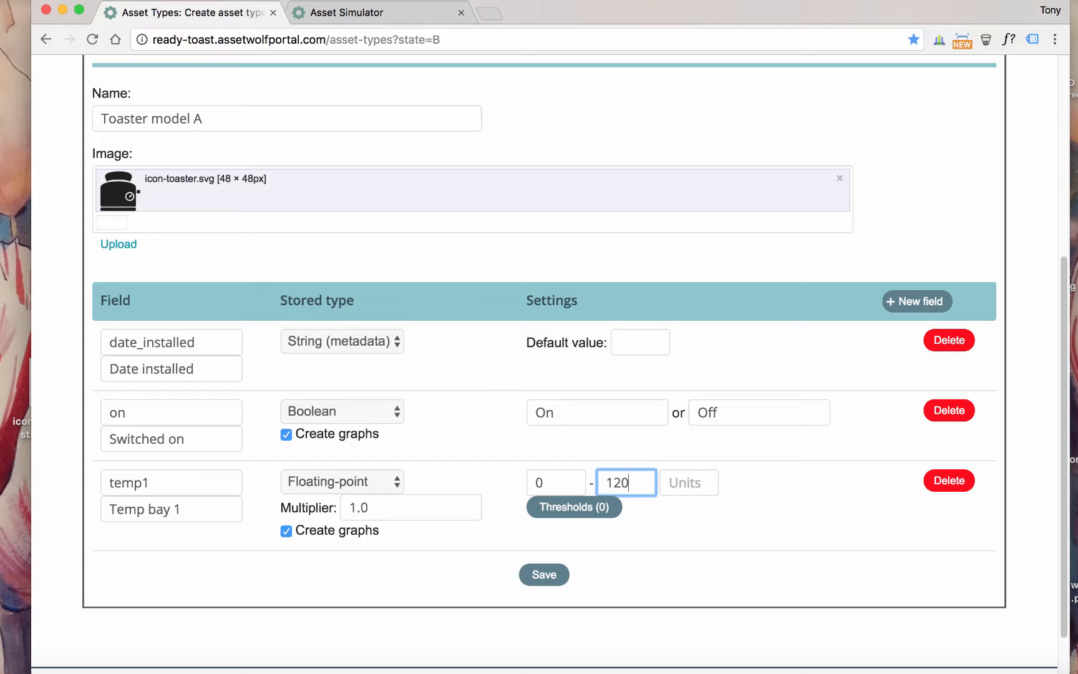
# Enter °C as the Temp bay 1 field's units, inserting the degree sign from the character viewer's favorites
pyautogui.press('ctrl+super+space')
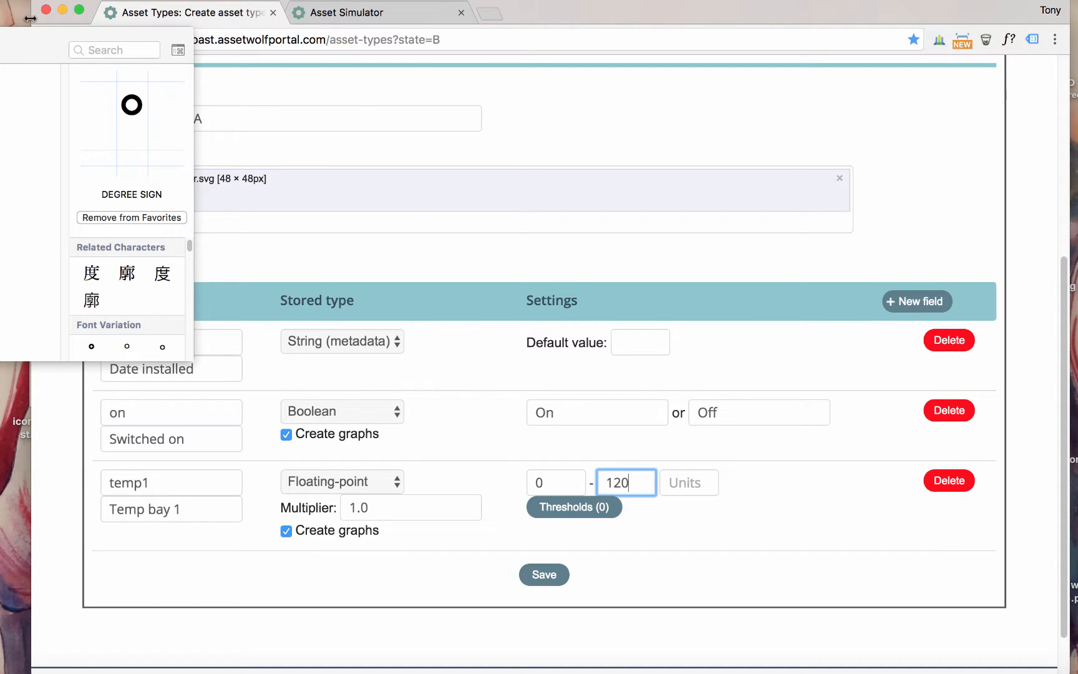
pyautogui.click(178, 50)
pyautogui.click(686, 484)
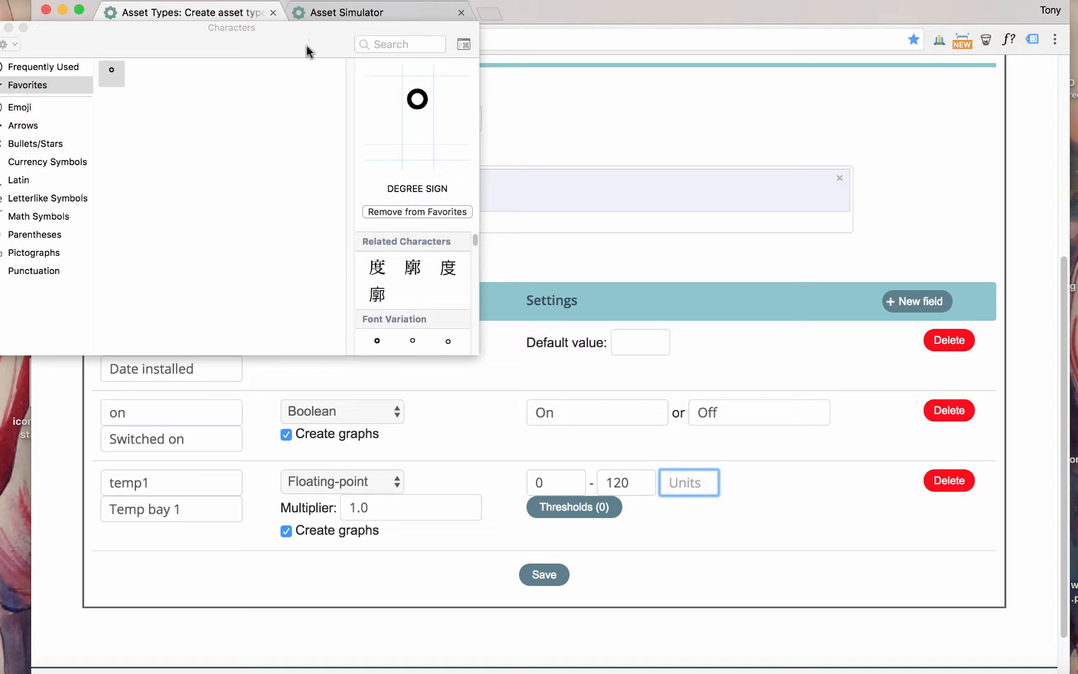
pyautogui.doubleClick(107, 73)
pyautogui.moveTo(194, 38); pyautogui.dragTo(0, 25)
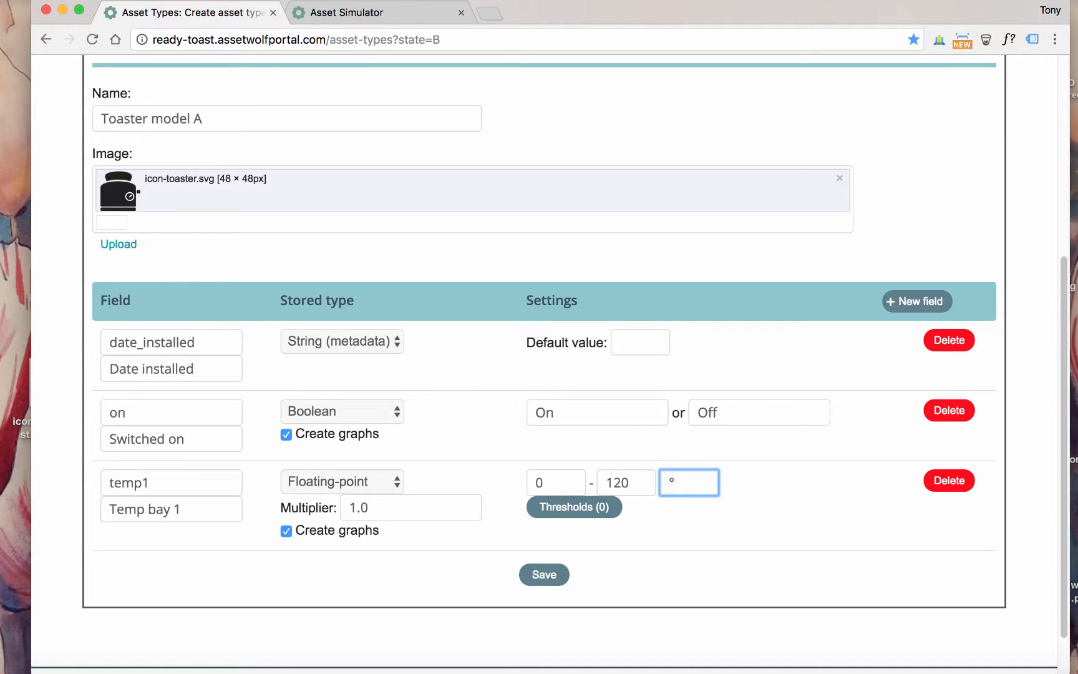
pyautogui.write('C')
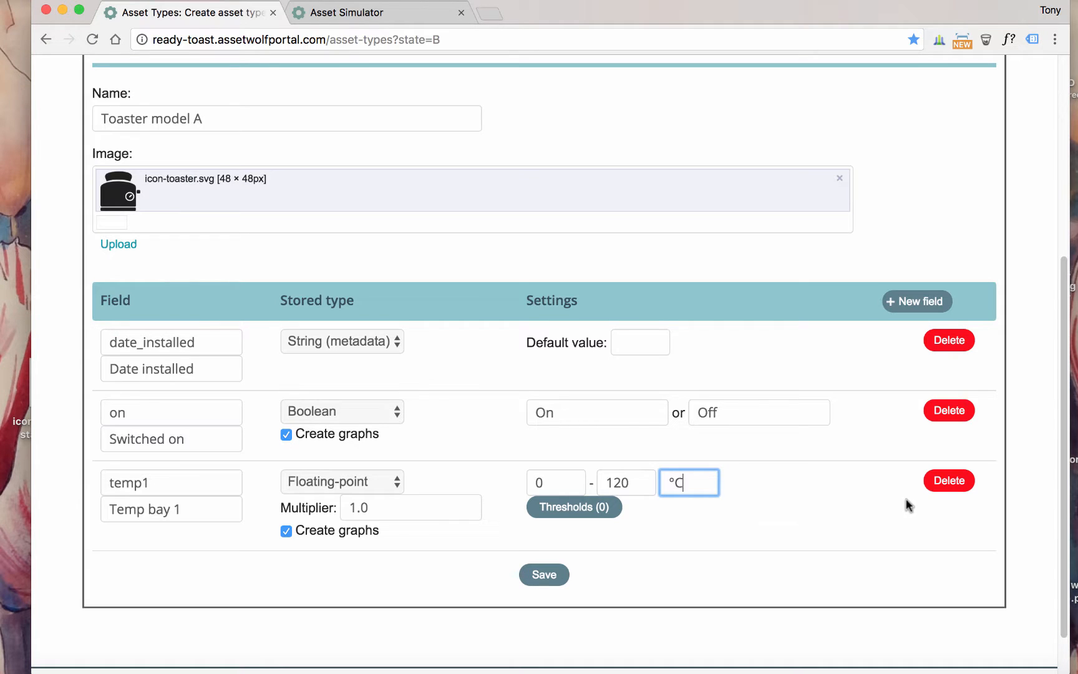
# Add a fourth field with key temp2 and label "Temp bay 2"
pyautogui.click(914, 305)
pyautogui.click(918, 306)
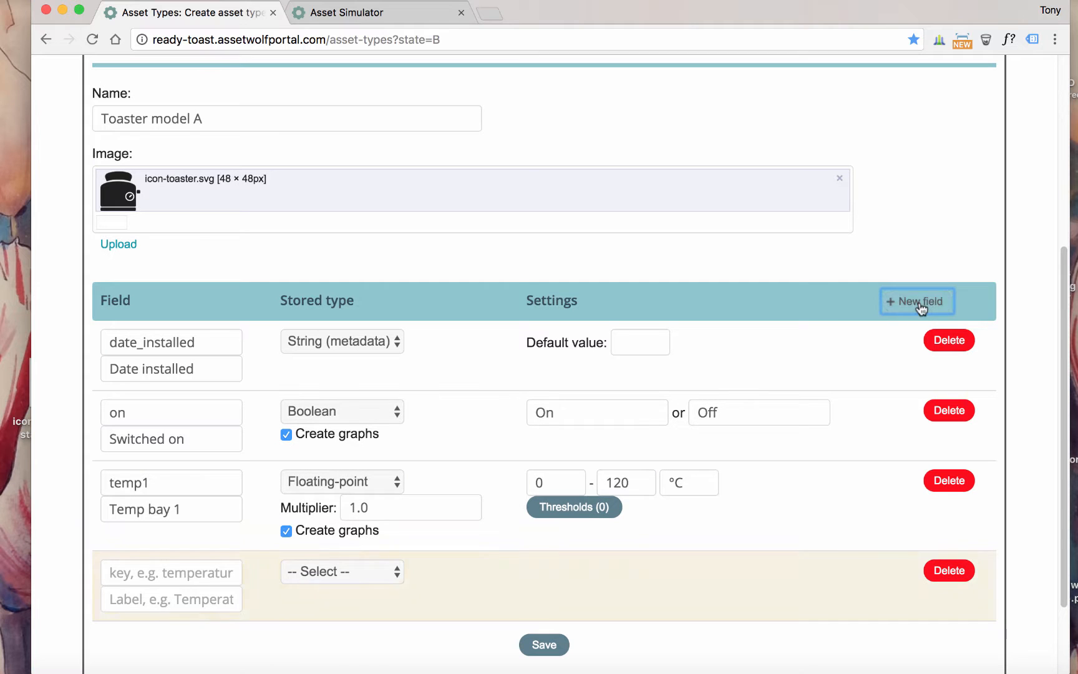
pyautogui.click(177, 568)
pyautogui.write('temp2')
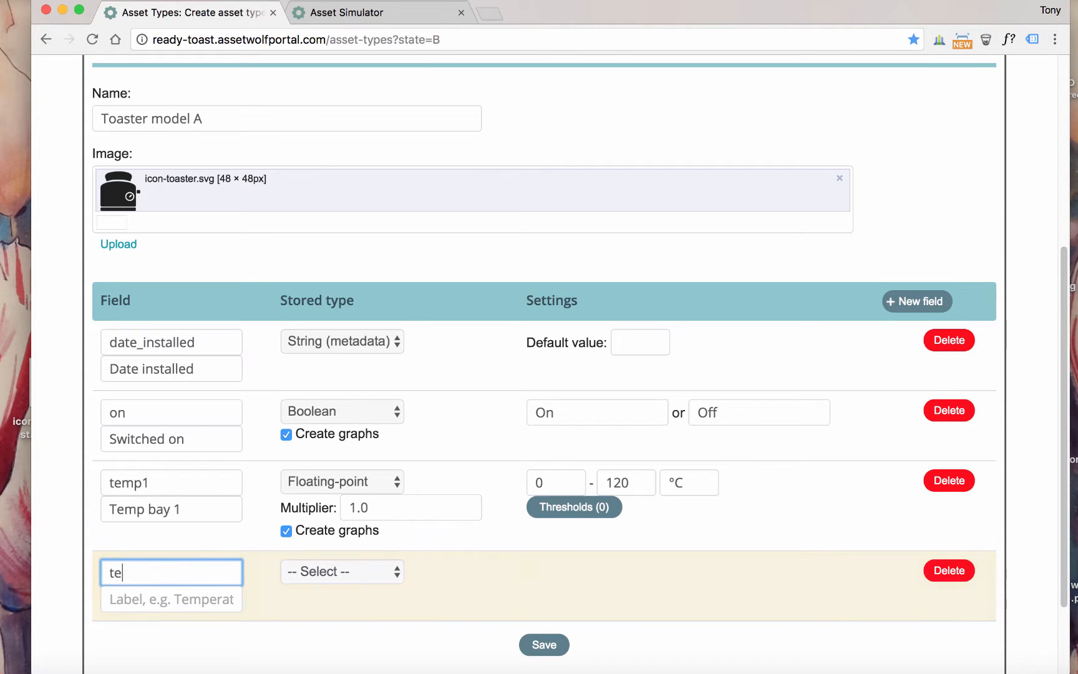
pyautogui.click(141, 599)
pyautogui.write('Te')
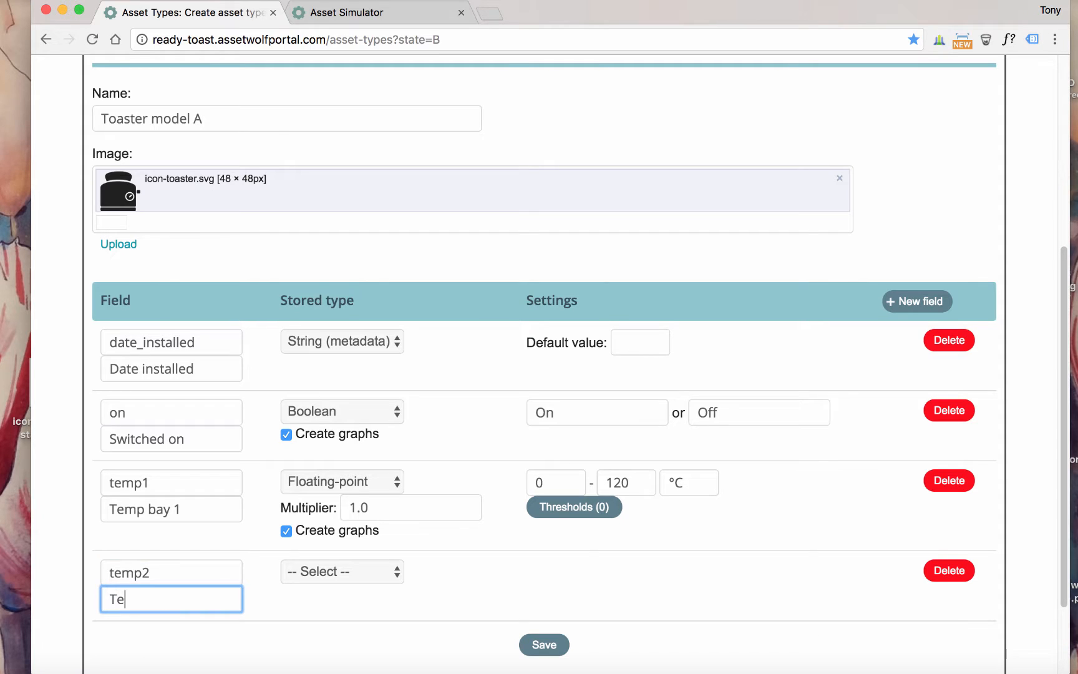
pyautogui.write('mp bay 2')
# Give the Temp bay 2 field the incoming data type Floating-point and enable its graph creation
pyautogui.click(362, 580)
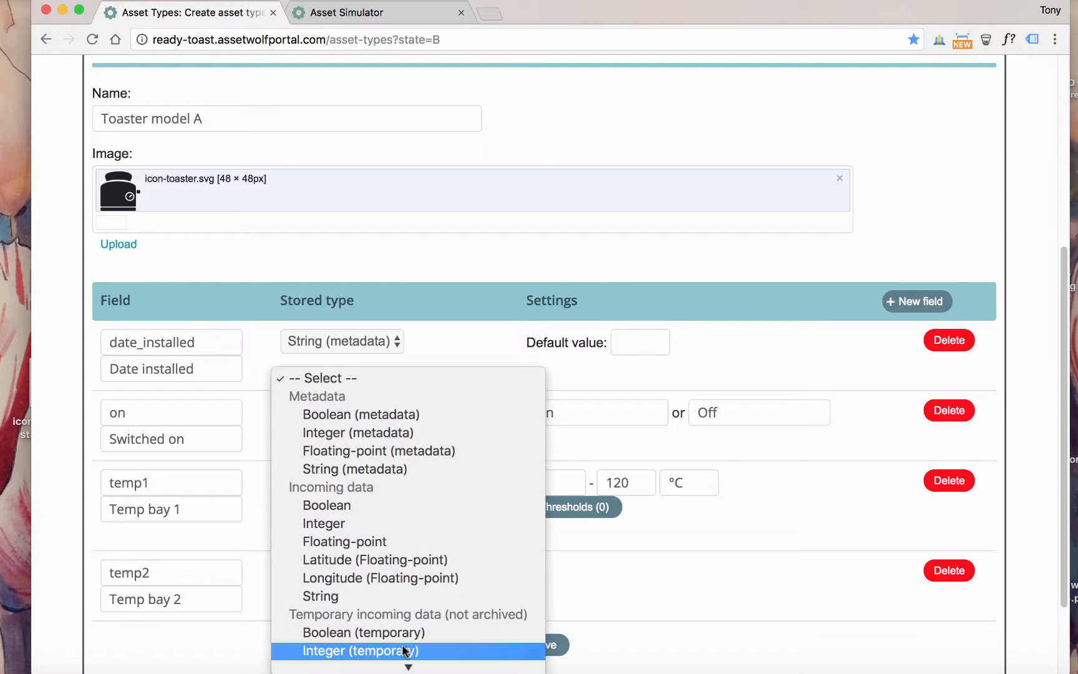
pyautogui.click(375, 453)
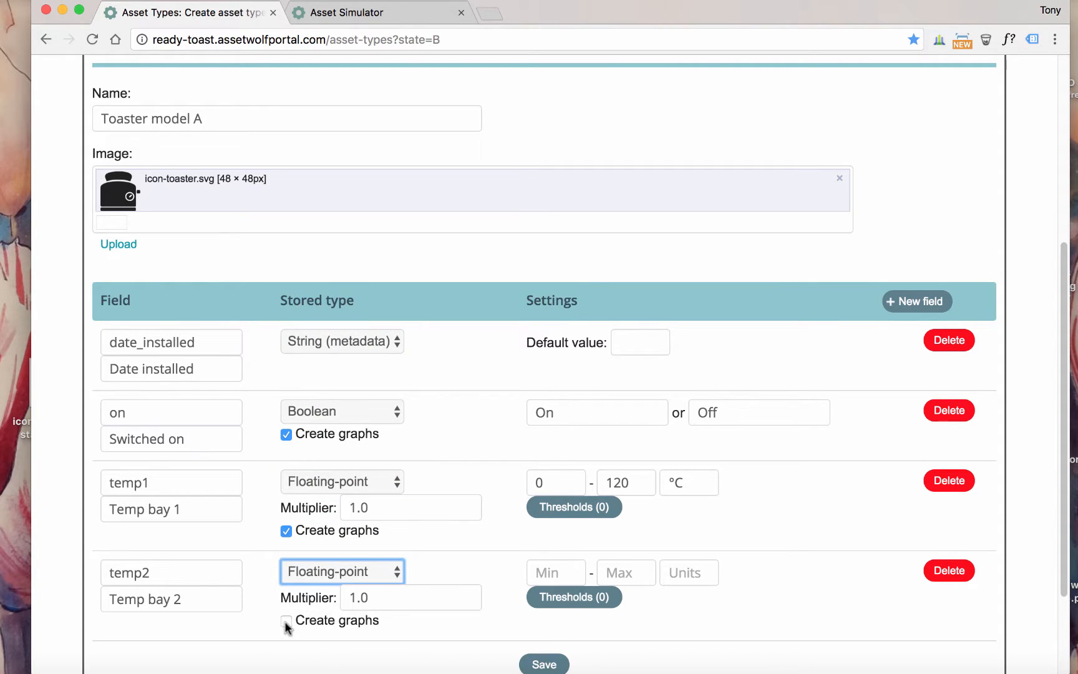
pyautogui.click(286, 621)
# Set the Temp bay 2 field's value range to a minimum of 0 and a maximum of 120
pyautogui.click(553, 565)
pyautogui.write('0')
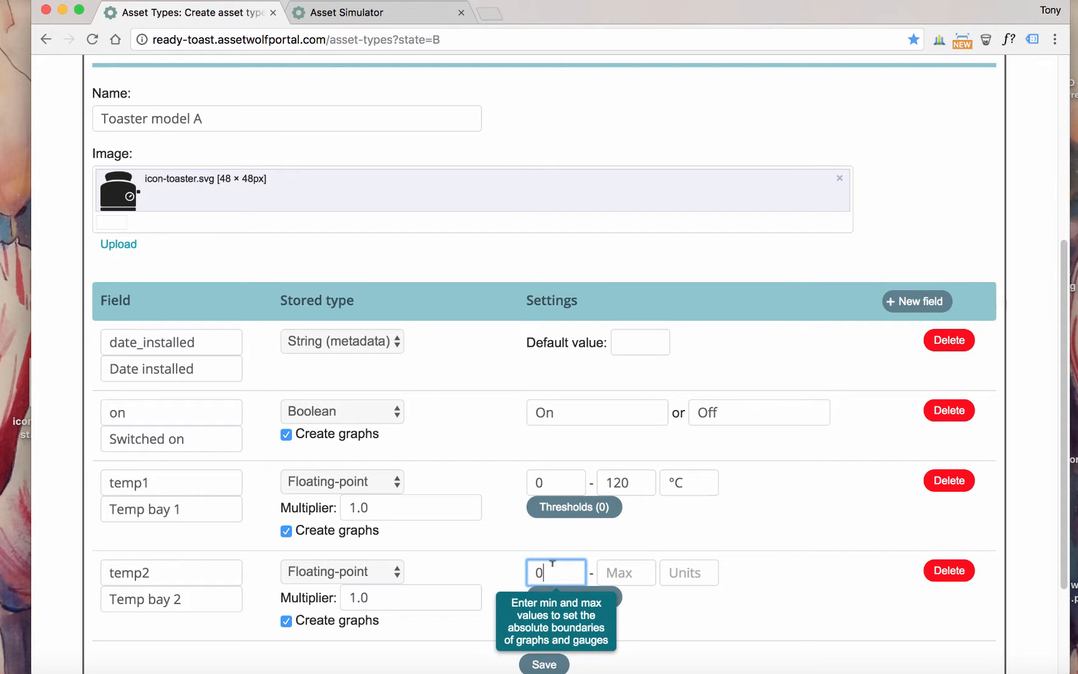
pyautogui.click(624, 568)
pyautogui.write('120')
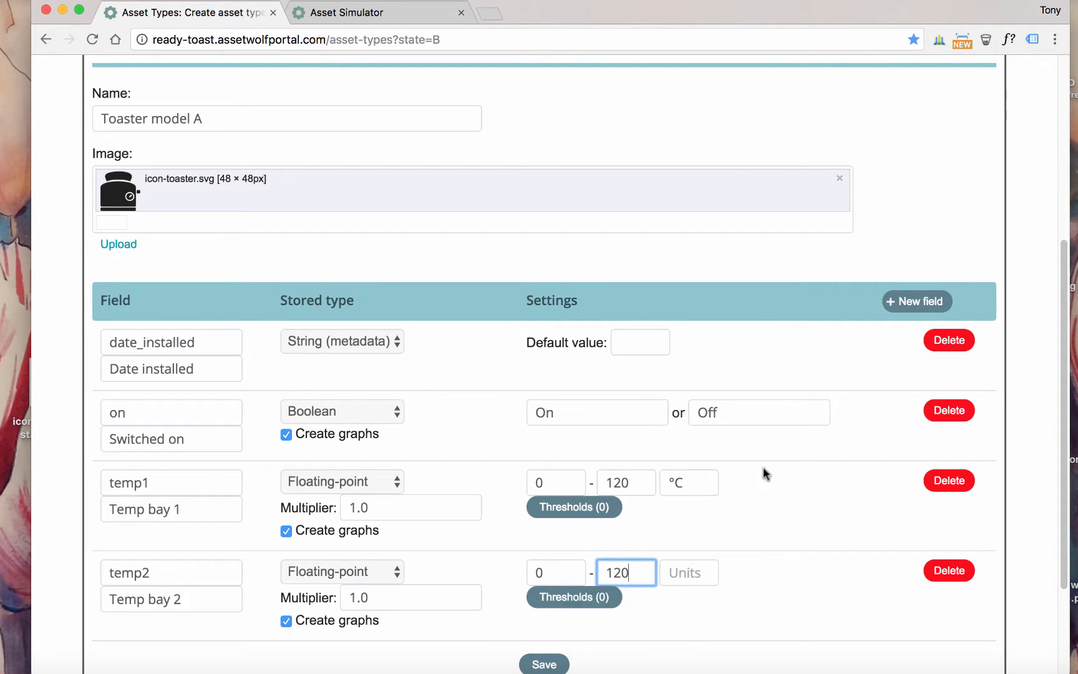
# Copy the °C units from the Temp bay 1 field into the Temp bay 2 field's units
pyautogui.click(681, 482)
pyautogui.moveTo(685, 482); pyautogui.dragTo(636, 455)
pyautogui.hotkey('ctrl', 'c')
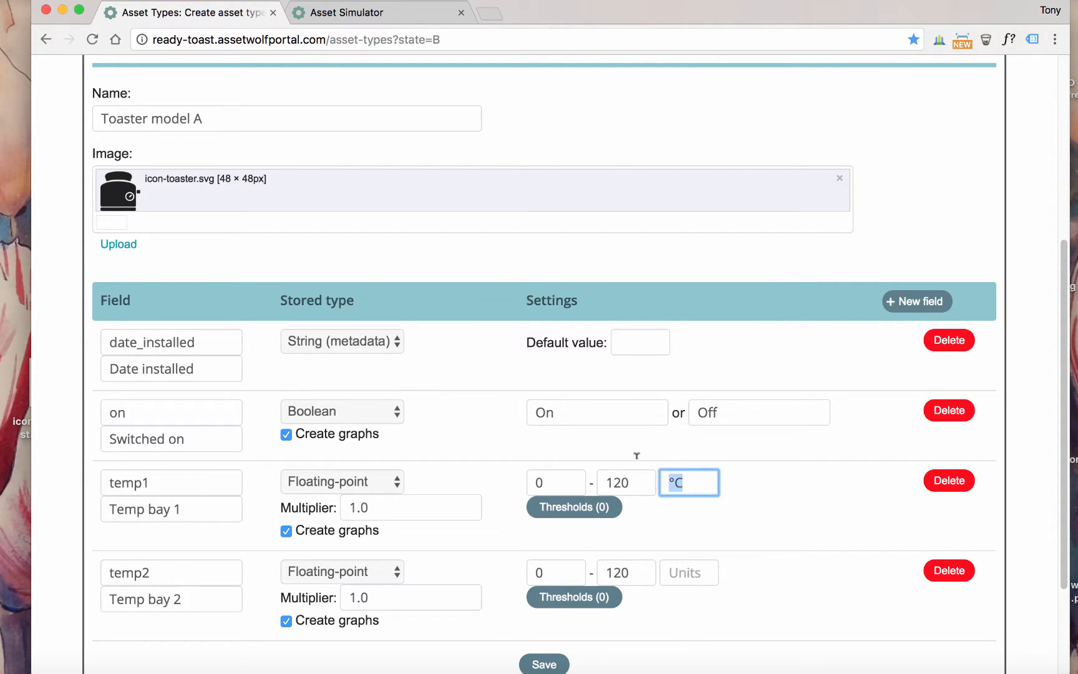
pyautogui.click(694, 568)
pyautogui.hotkey('ctrl', 'v')
# Add a fifth field with key max_temp and label "Max temperature"
pyautogui.scroll(-3, 801, 520)
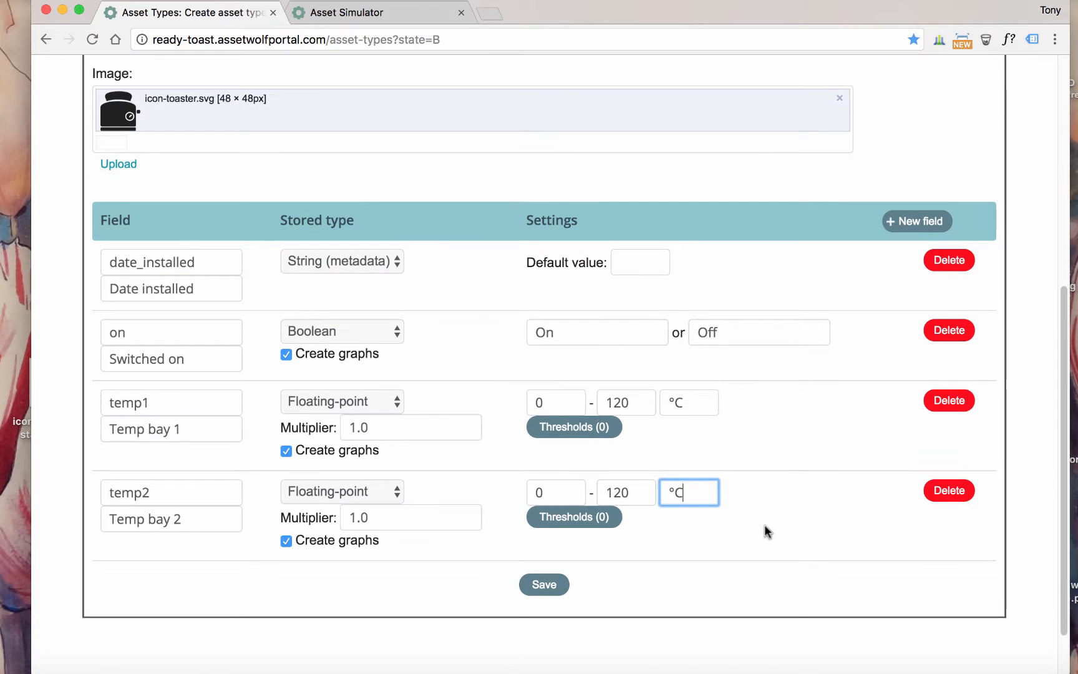
pyautogui.click(911, 225)
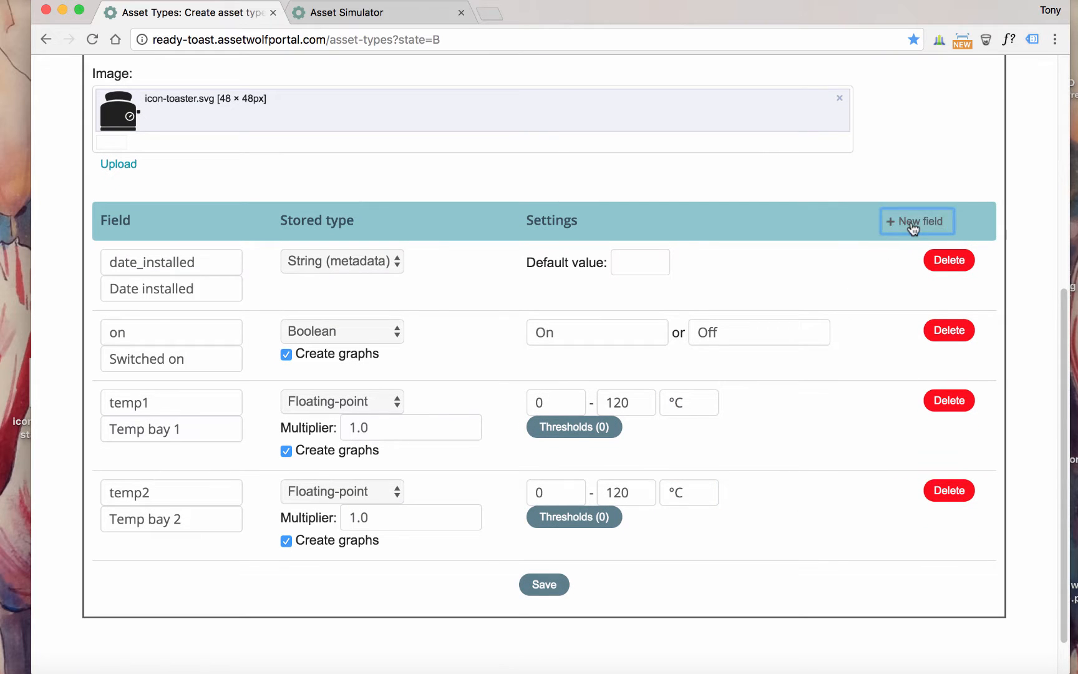
pyautogui.click(909, 222)
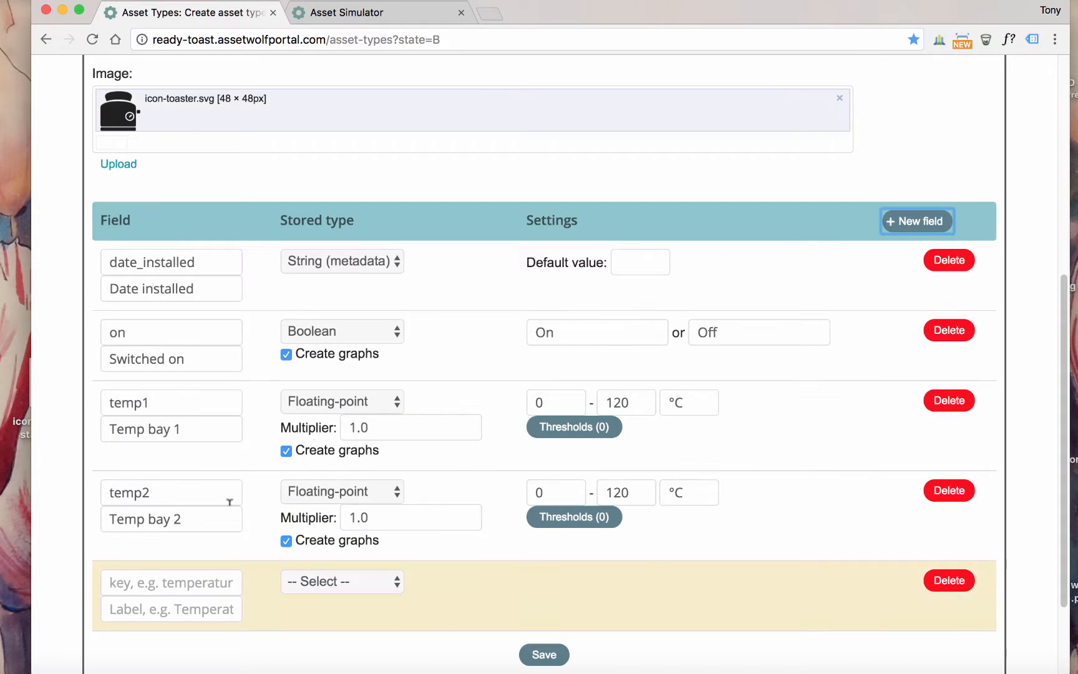
pyautogui.click(186, 580)
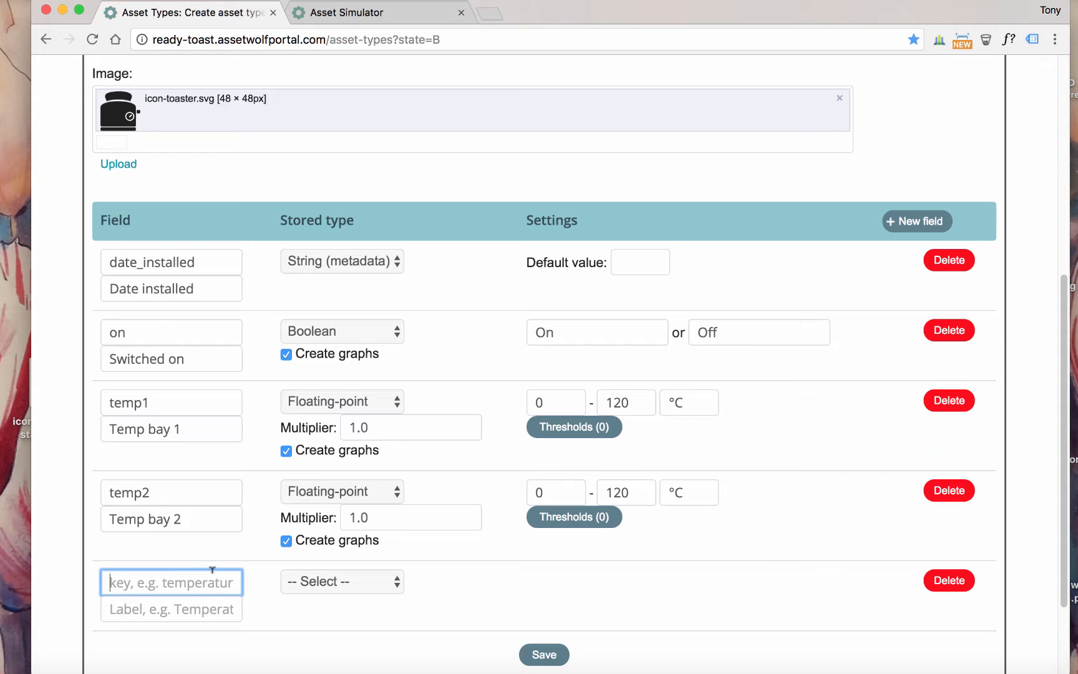
pyautogui.write('ma')
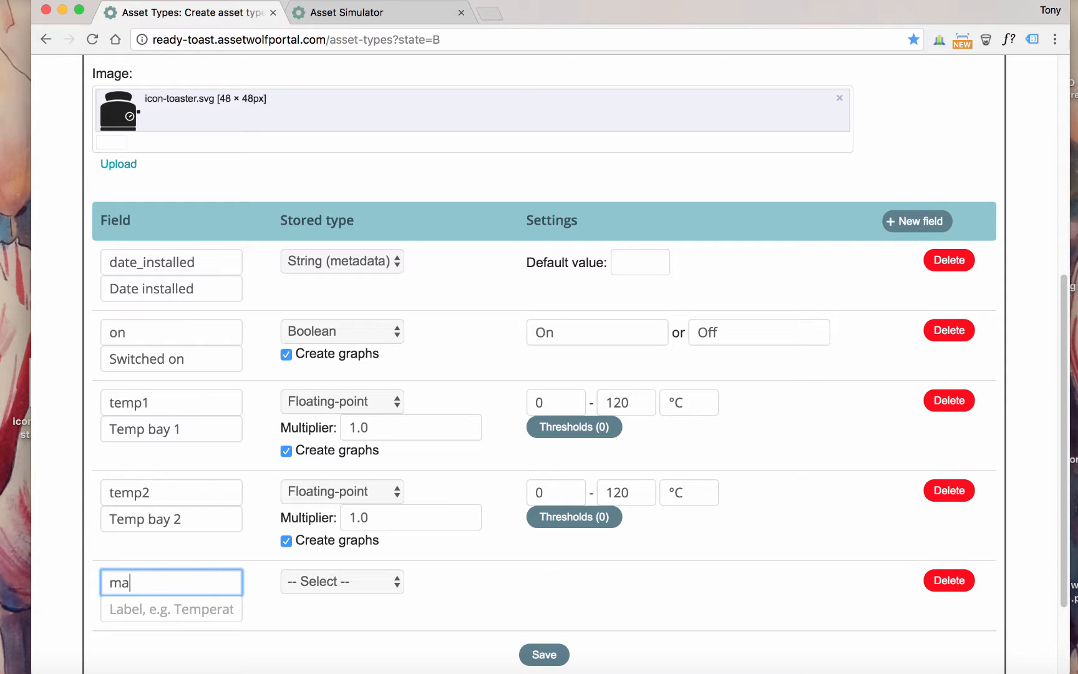
pyautogui.write('x_temp')
pyautogui.click(163, 604)
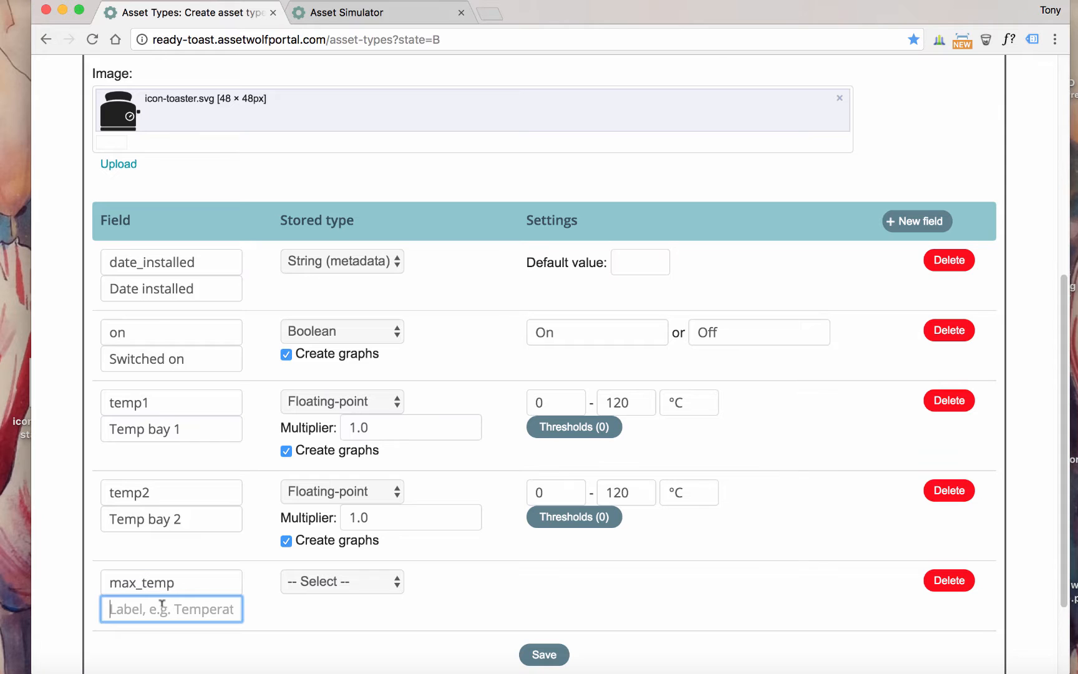
pyautogui.write('Max ')
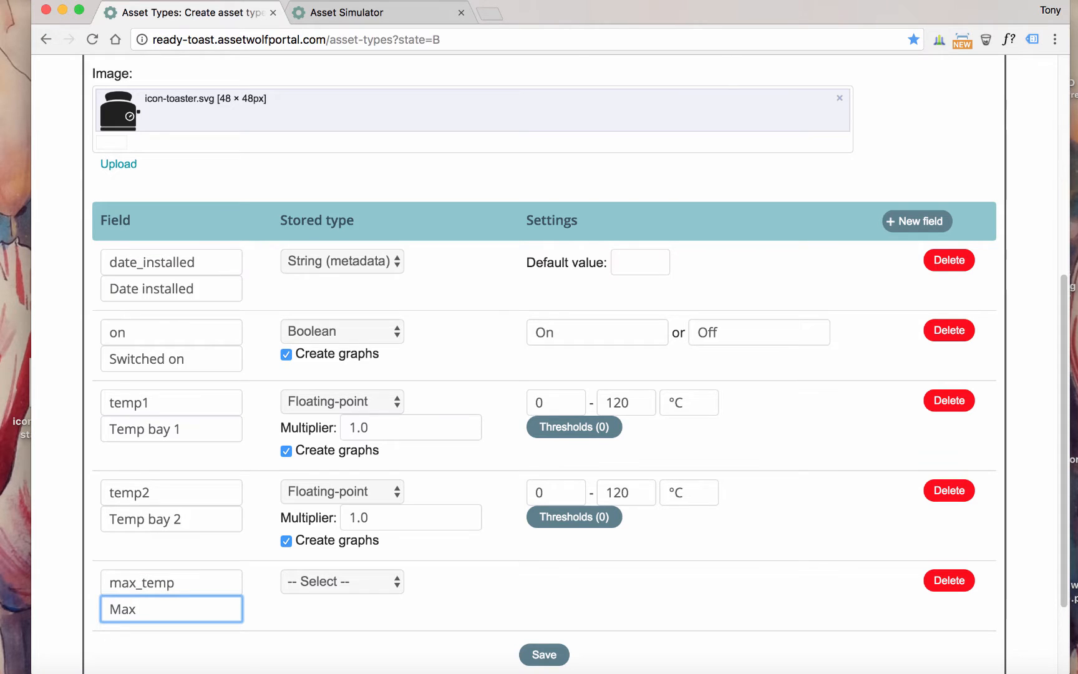
pyautogui.write('temperat')
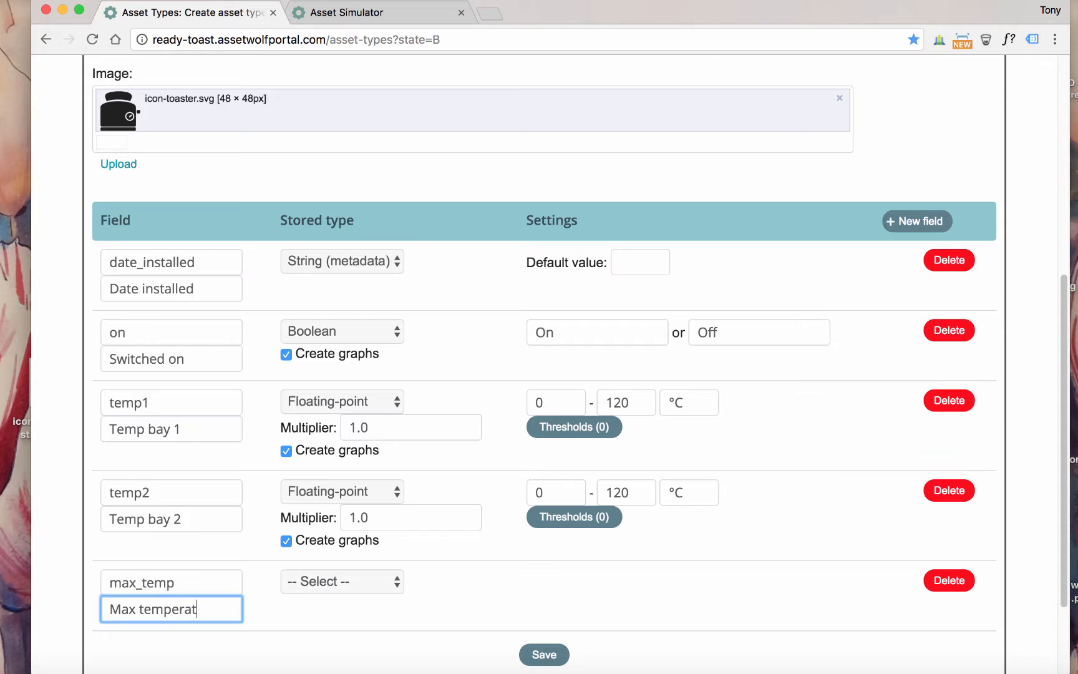
pyautogui.write('ure')
# Set the Max temperature field's stored type to Floating-point (calculated) and enable graph creation for it
pyautogui.click(325, 584)
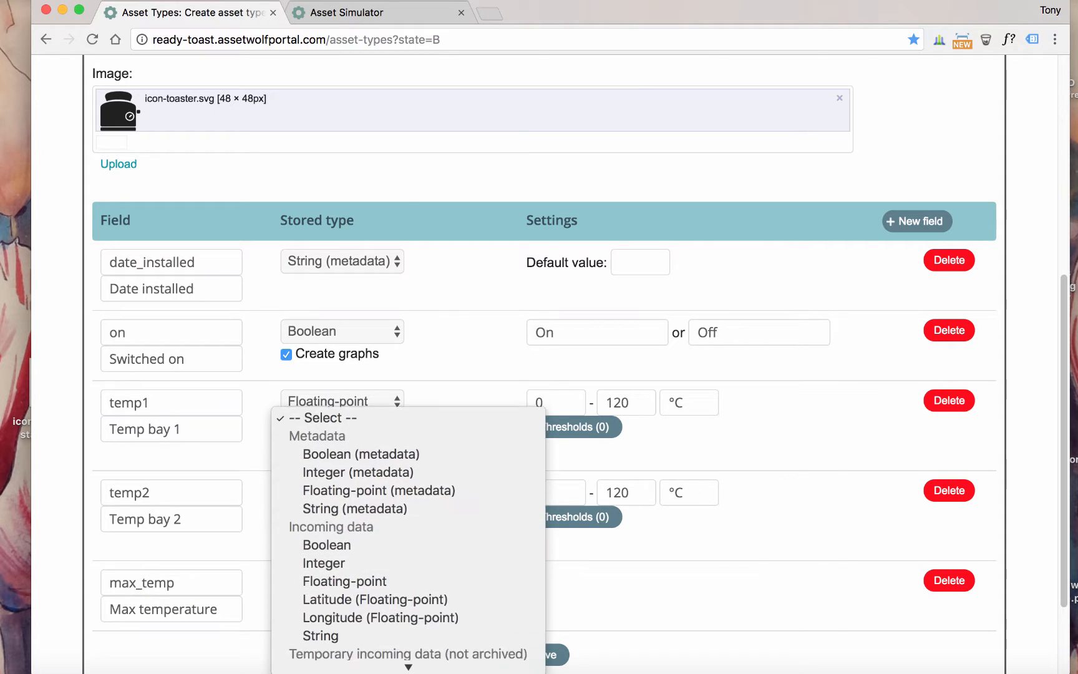
pyautogui.moveTo(361, 662)
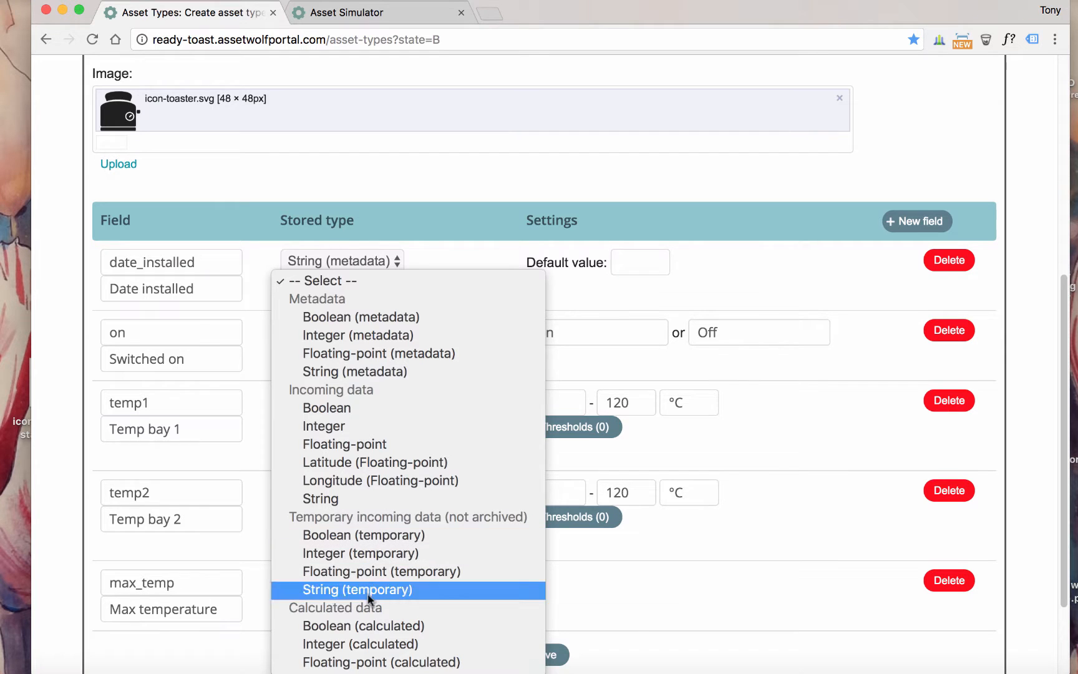
pyautogui.click(354, 663)
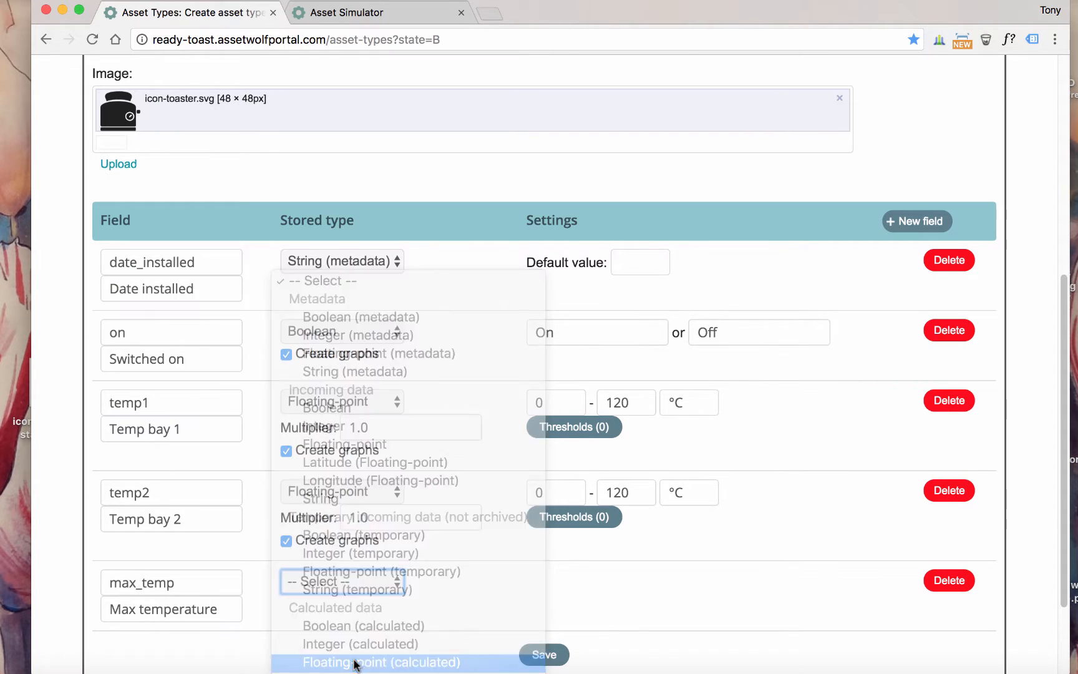
pyautogui.click(285, 605)
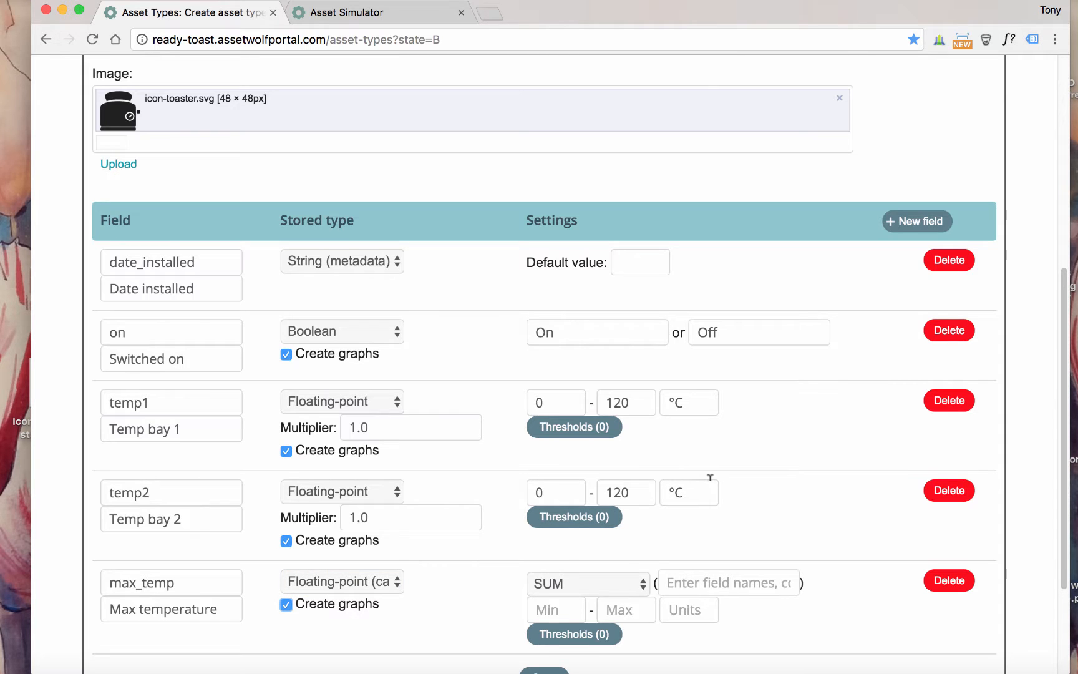
# Define the Max temperature field's calculation as the MAX of temp1 and temp2
pyautogui.scroll(-5, 710, 478)
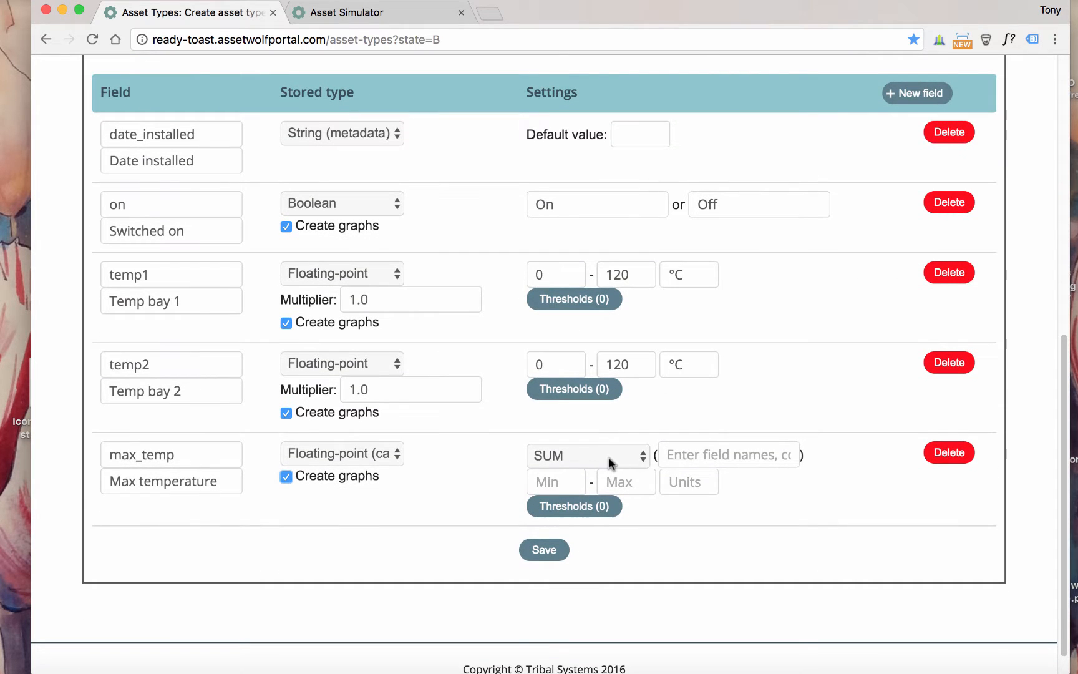
pyautogui.click(606, 455)
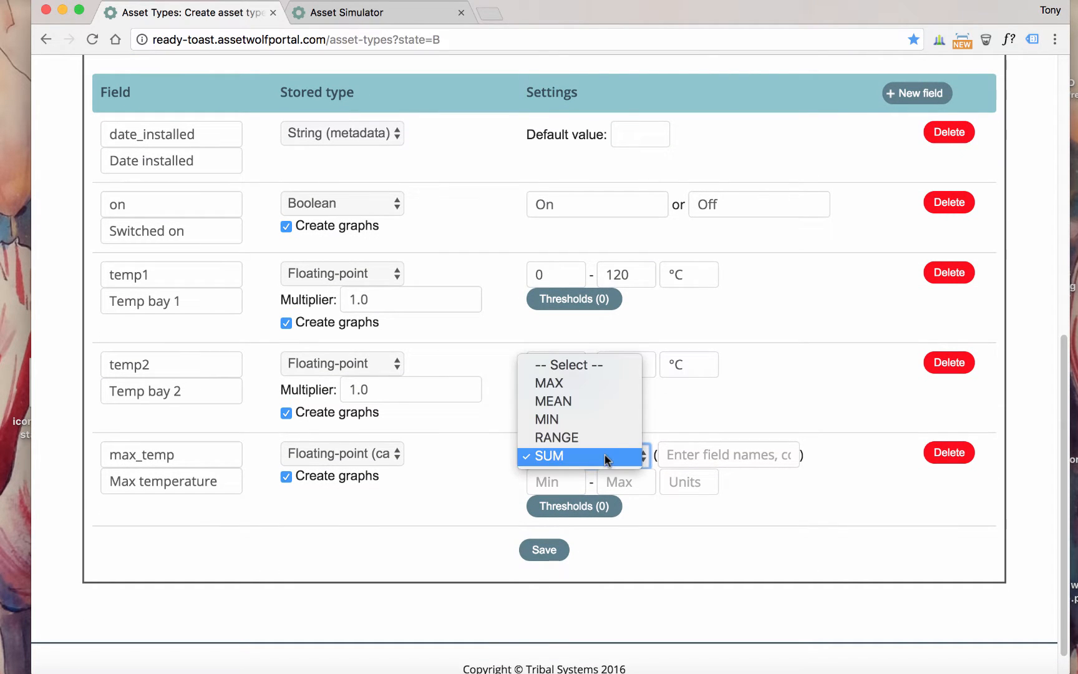
pyautogui.click(595, 384)
pyautogui.scroll(1, 664, 437)
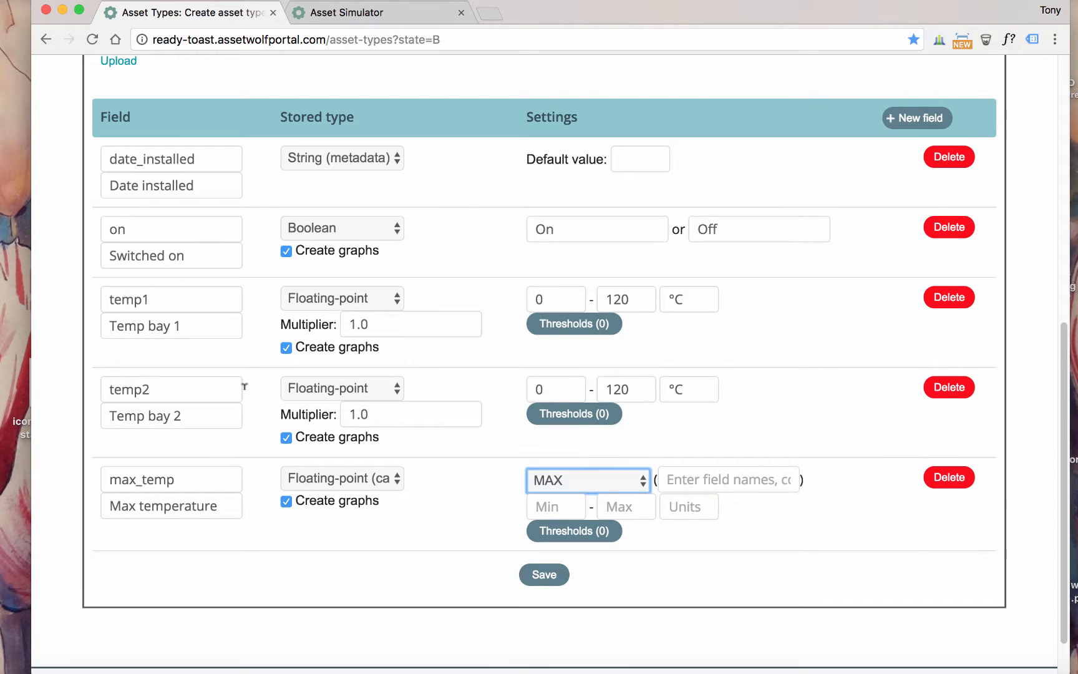
pyautogui.click(695, 480)
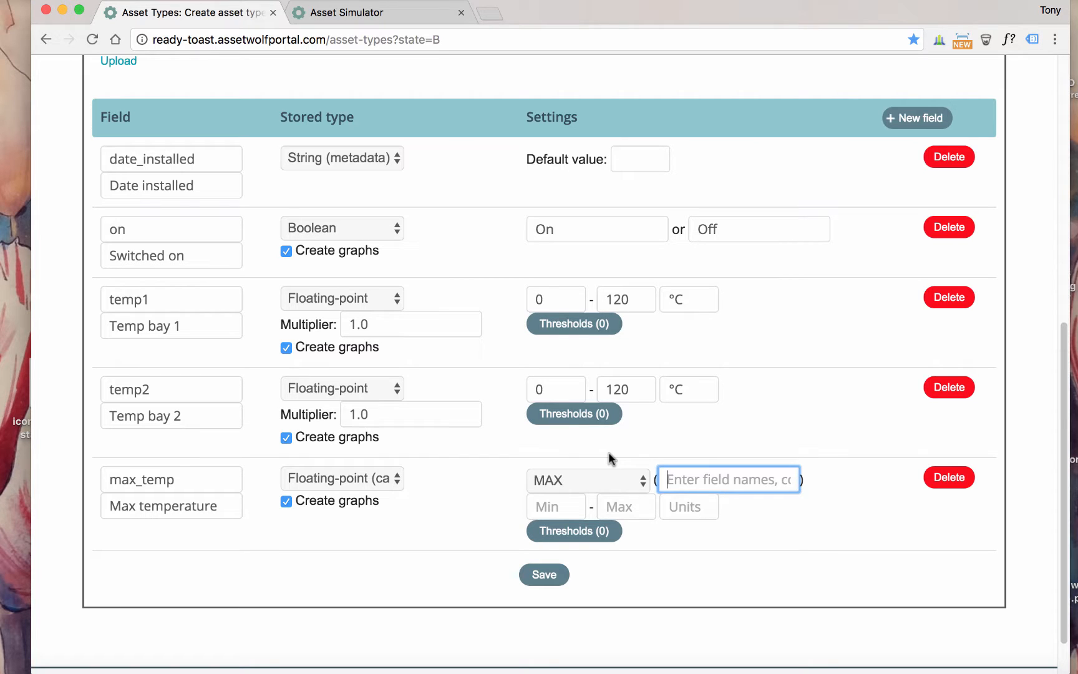
pyautogui.write('temp1,')
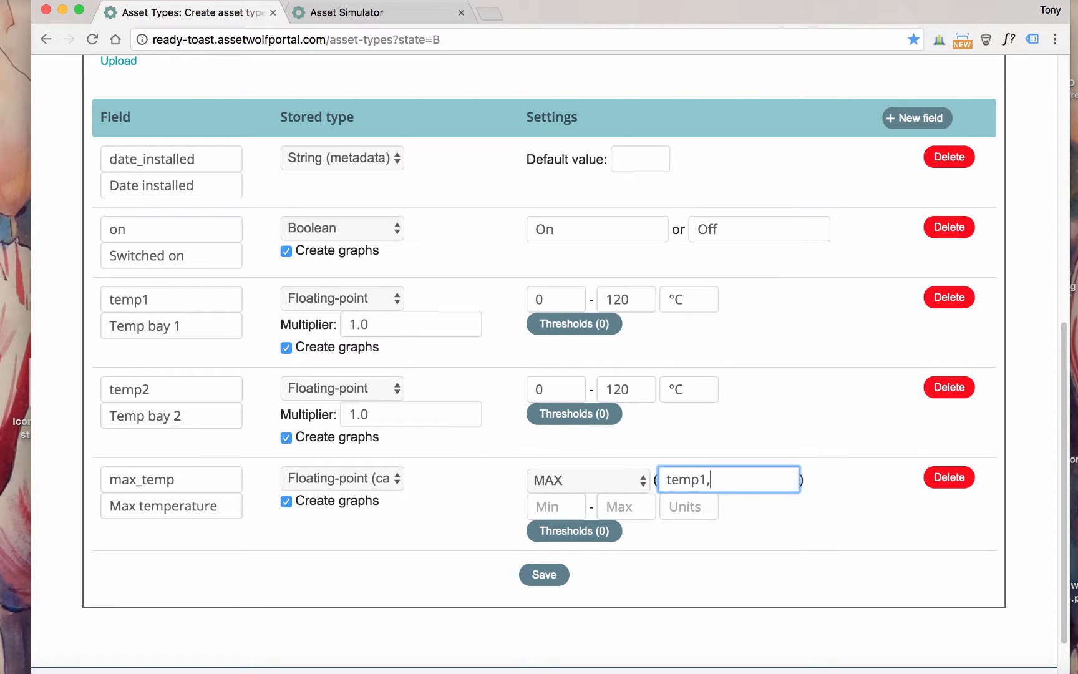
pyautogui.write('temp2')
# Set the Max temperature field's value range to a minimum of 0 and a maximum of 120
pyautogui.click(557, 505)
pyautogui.write('0')
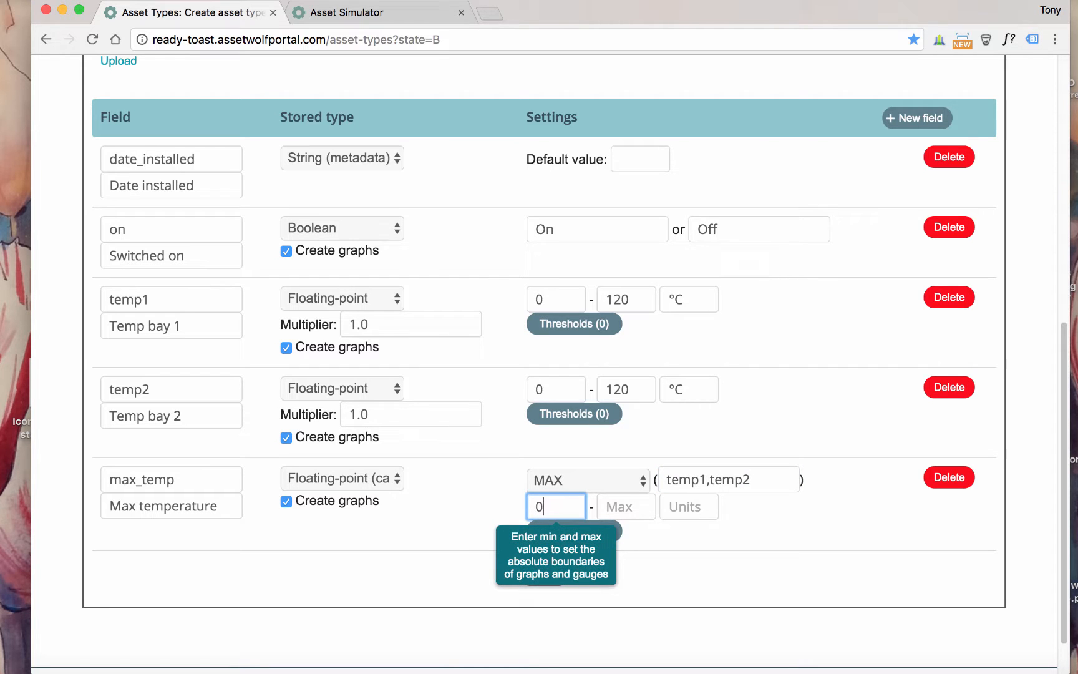
pyautogui.click(627, 505)
pyautogui.write('12')
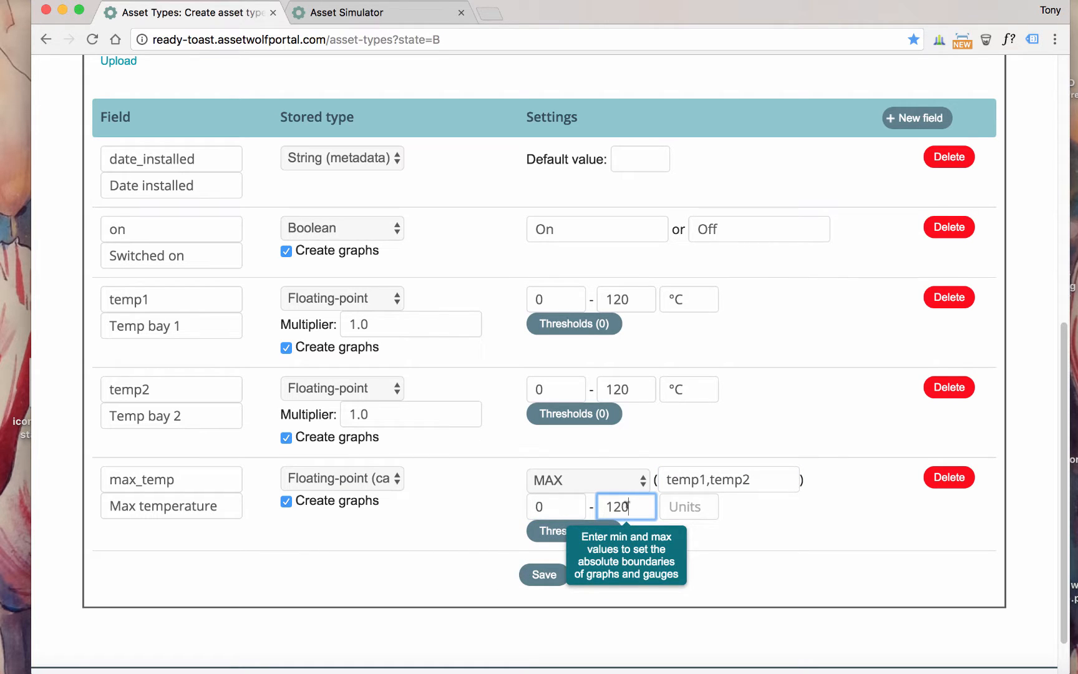
pyautogui.write('0')
# Copy the °C units from the Temp bay 2 field into the Max temperature field's units
pyautogui.moveTo(705, 388); pyautogui.dragTo(646, 378)
pyautogui.press('cmd+c')
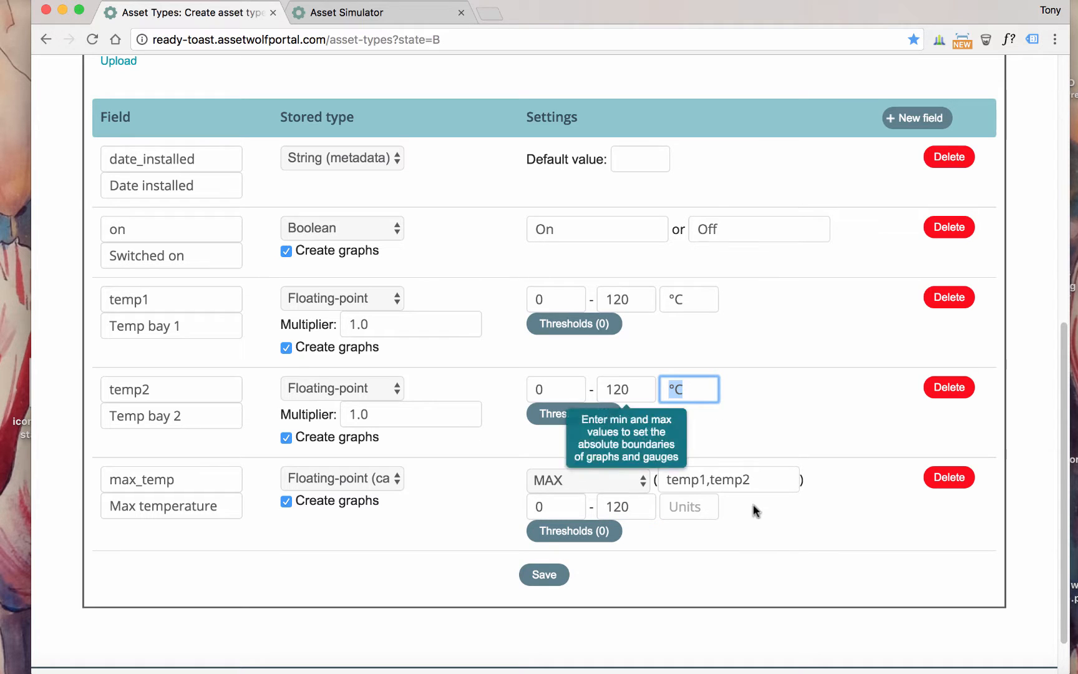
pyautogui.click(701, 507)
pyautogui.press('cmd+v')
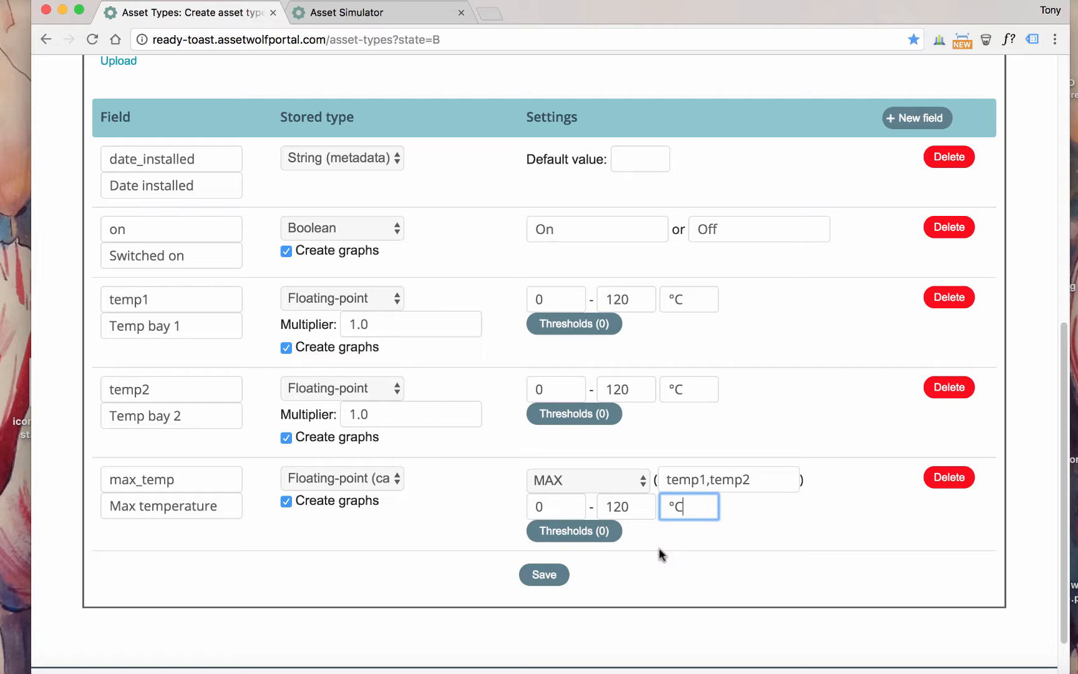
# Set the Max temperature thresholds to 100 °C for Too high and 80 °C for High, and save the asset type
pyautogui.click(570, 535)
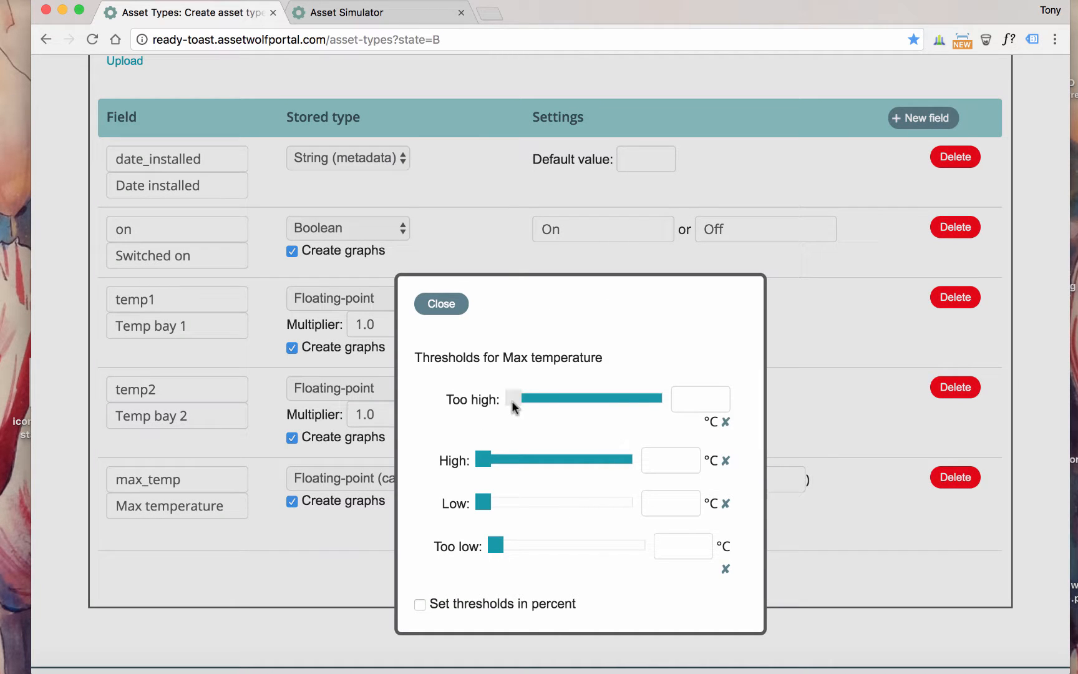
pyautogui.moveTo(520, 399); pyautogui.dragTo(630, 398)
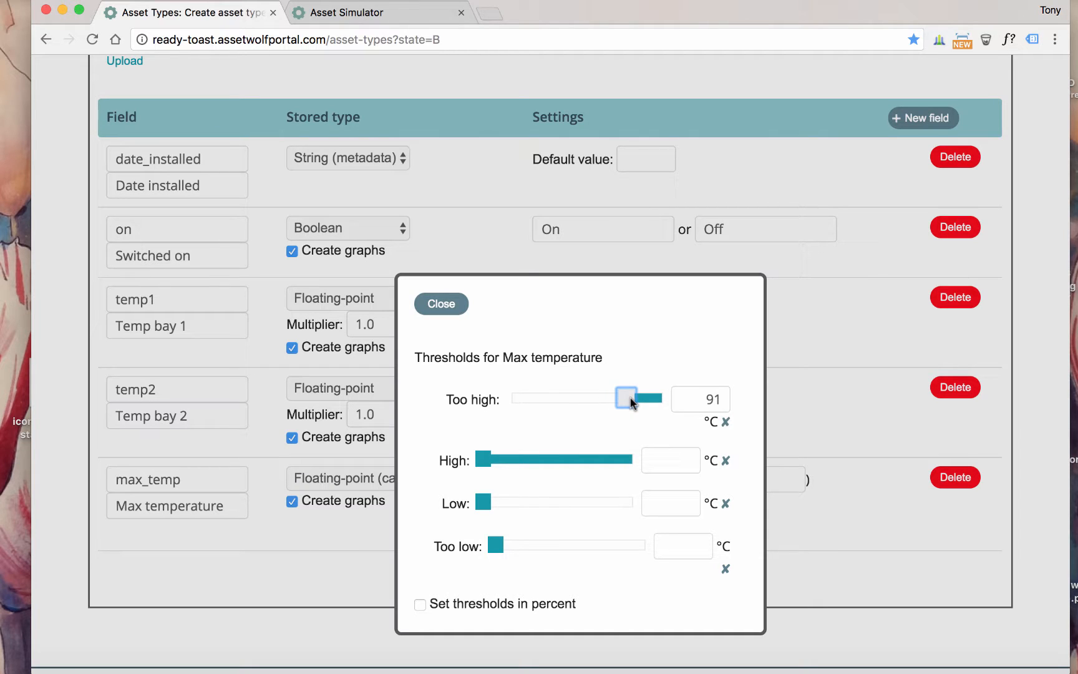
pyautogui.press('Tab')
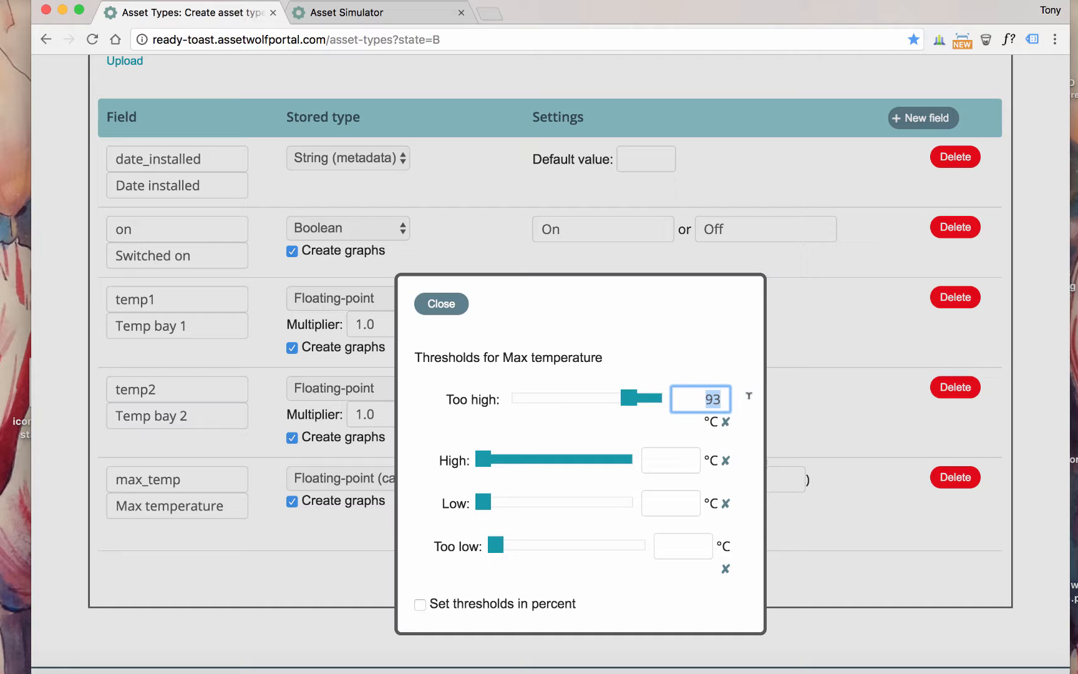
pyautogui.write('100')
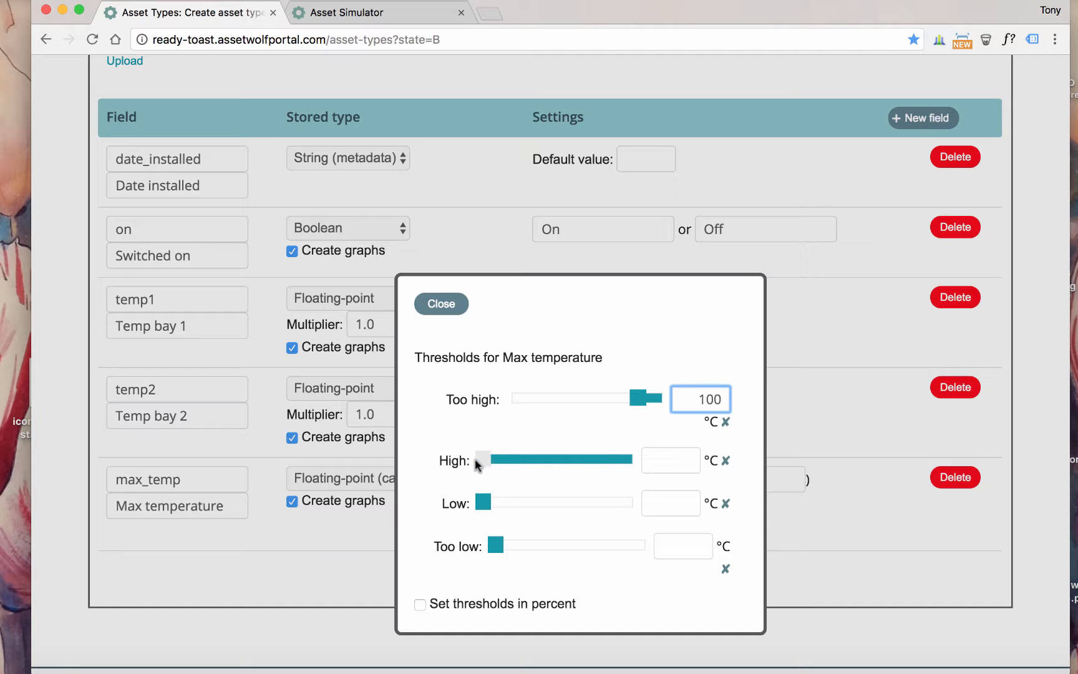
pyautogui.moveTo(479, 465); pyautogui.dragTo(580, 461)
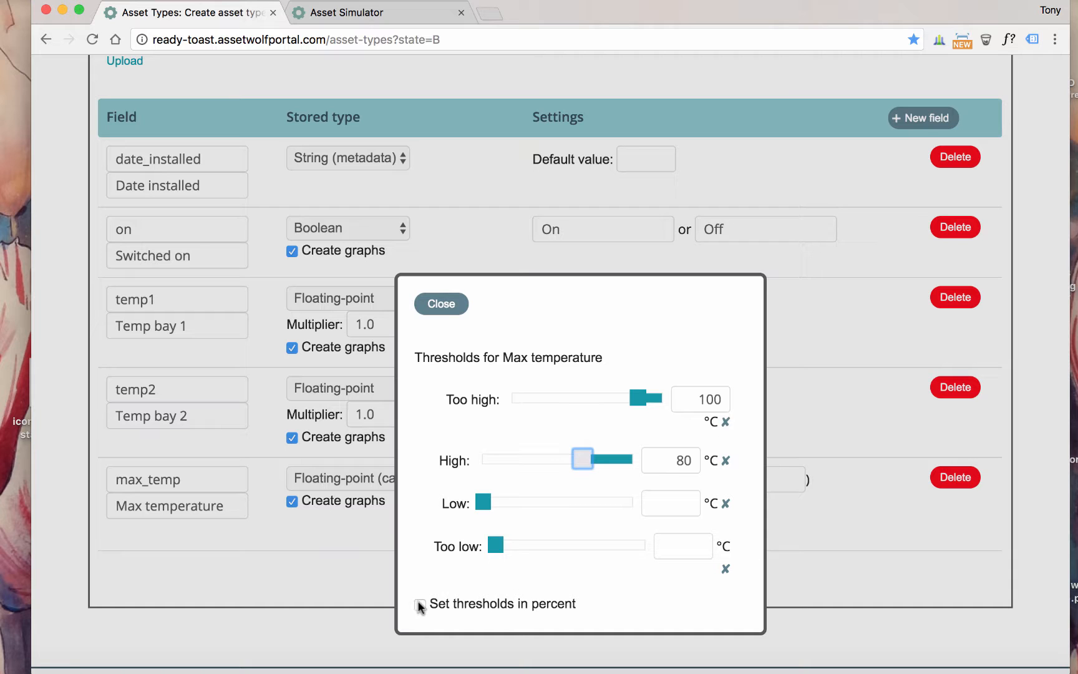
pyautogui.click(442, 307)
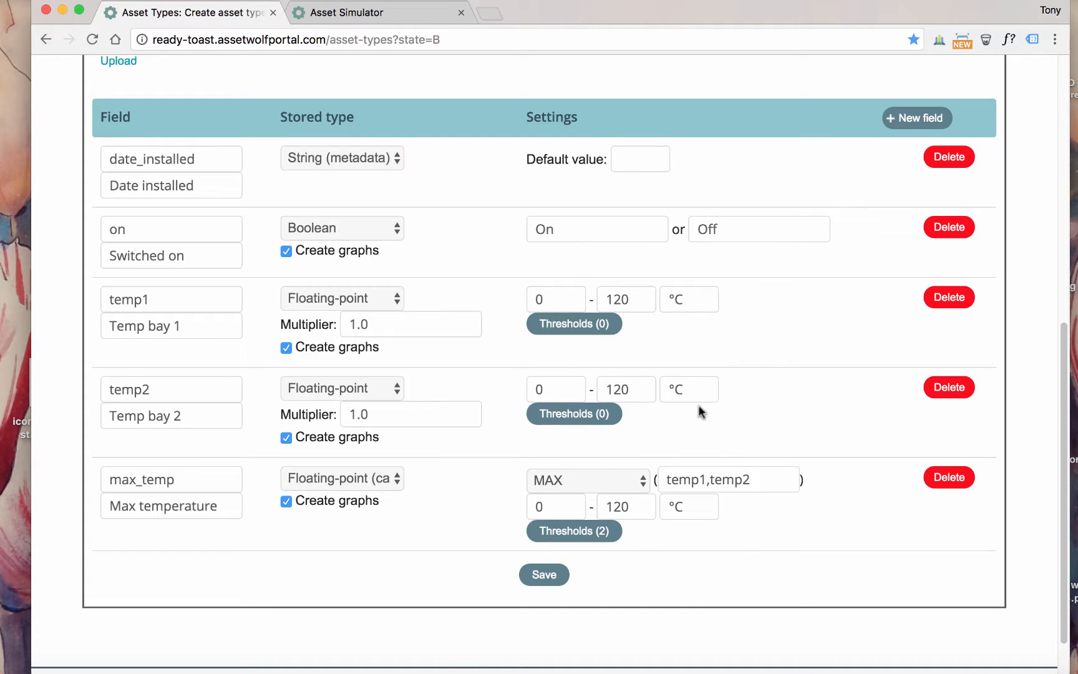
pyautogui.click(541, 577)
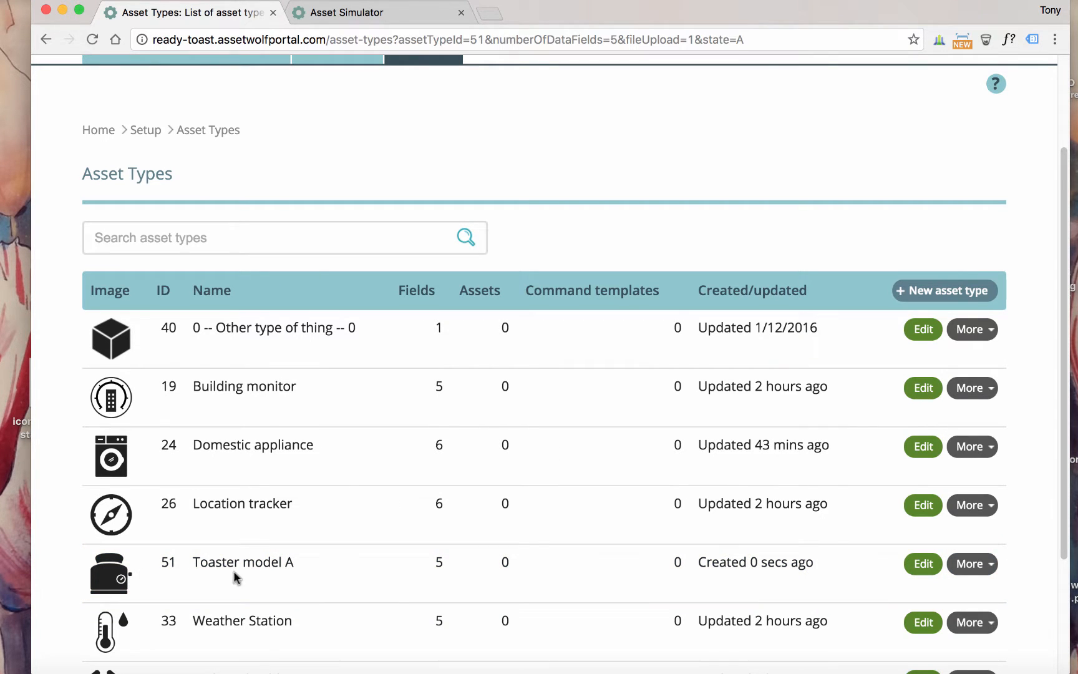
pyautogui.scroll(-1, 251, 566)
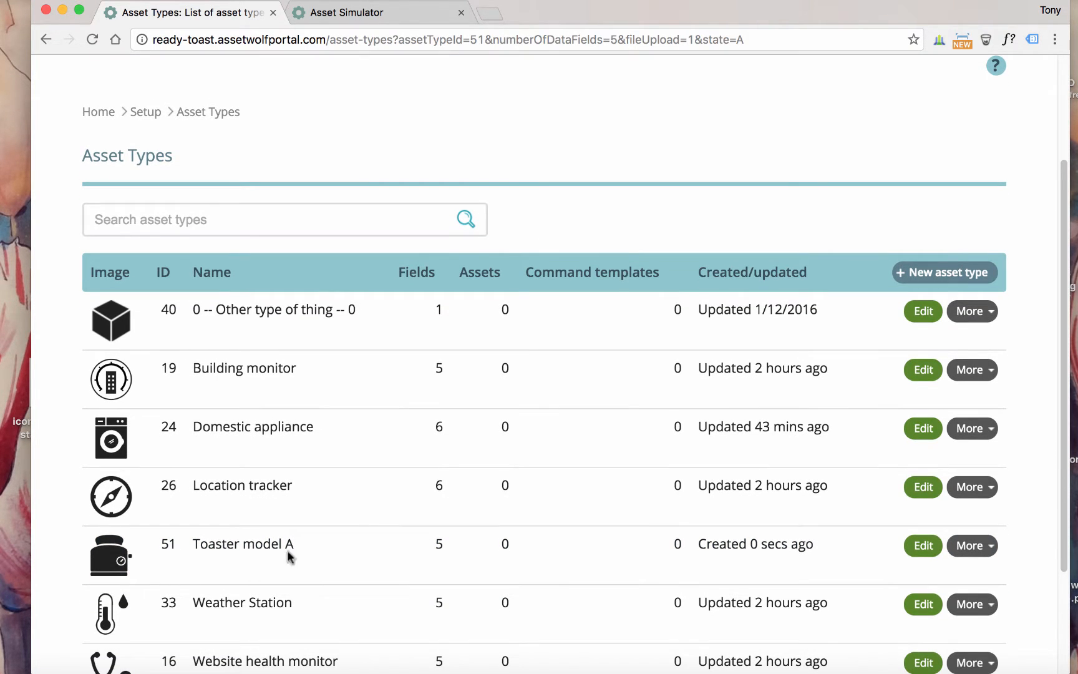
# Start a new asset from the B2B Superuser Dashboard and name it "My toaster"
pyautogui.scroll(5, 390, 573)
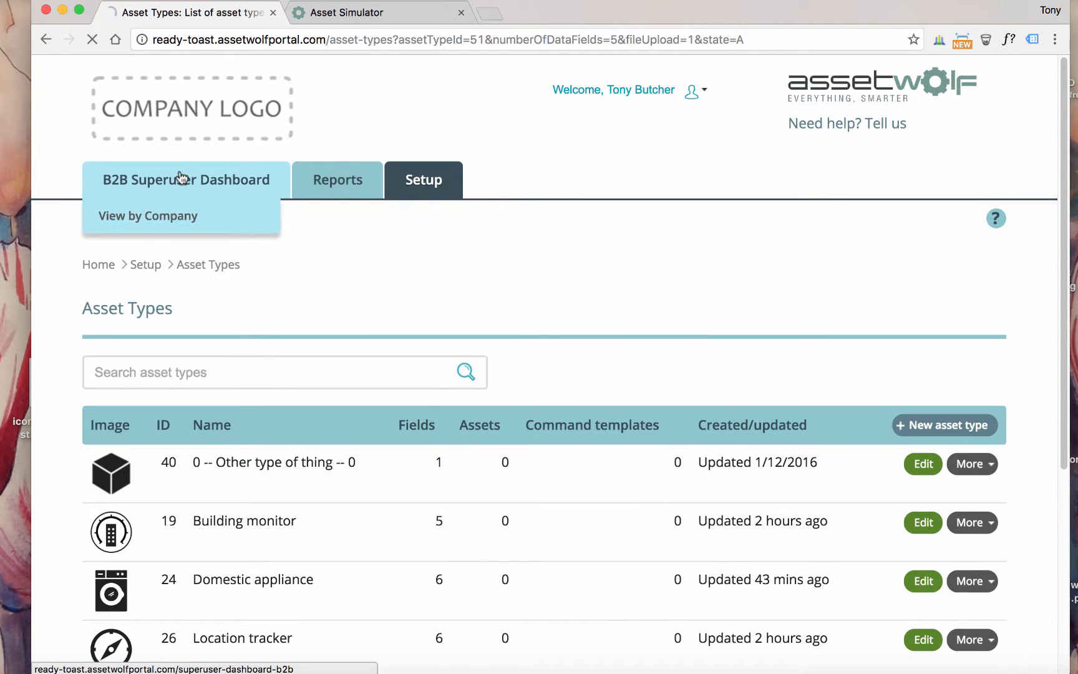
pyautogui.click(180, 178)
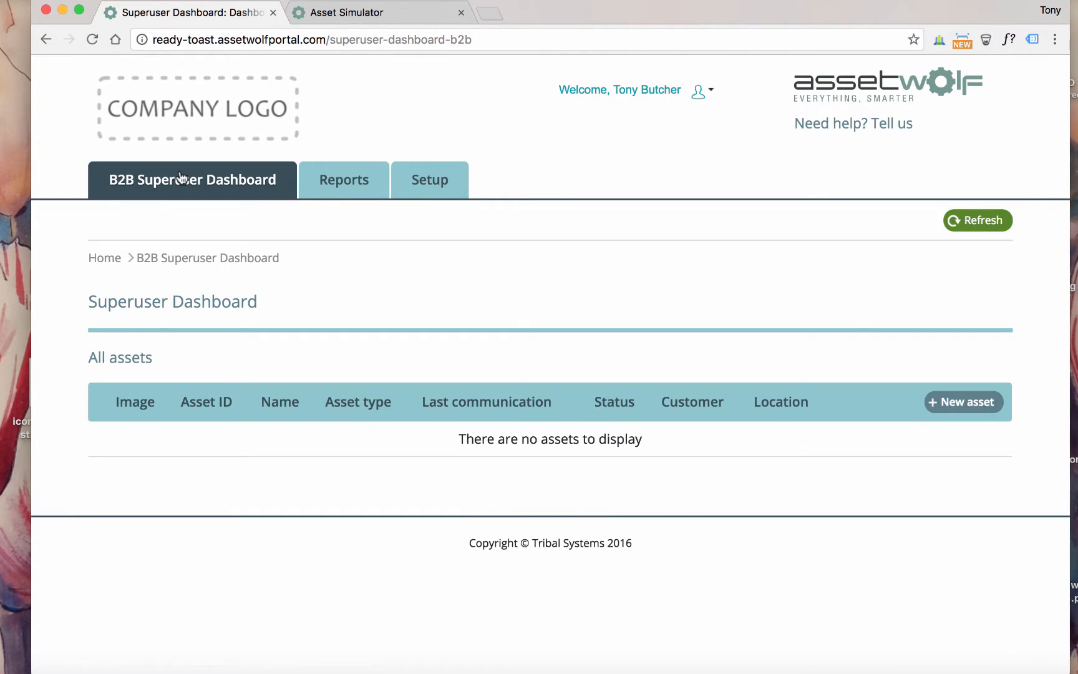
pyautogui.click(961, 404)
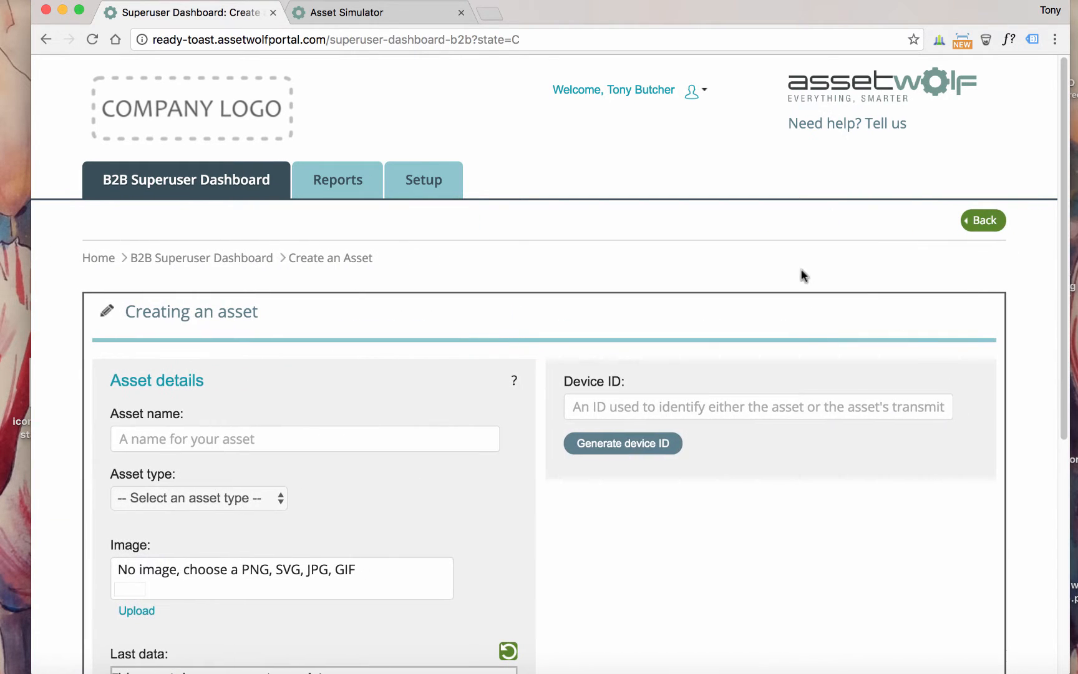
pyautogui.click(234, 440)
pyautogui.write('M')
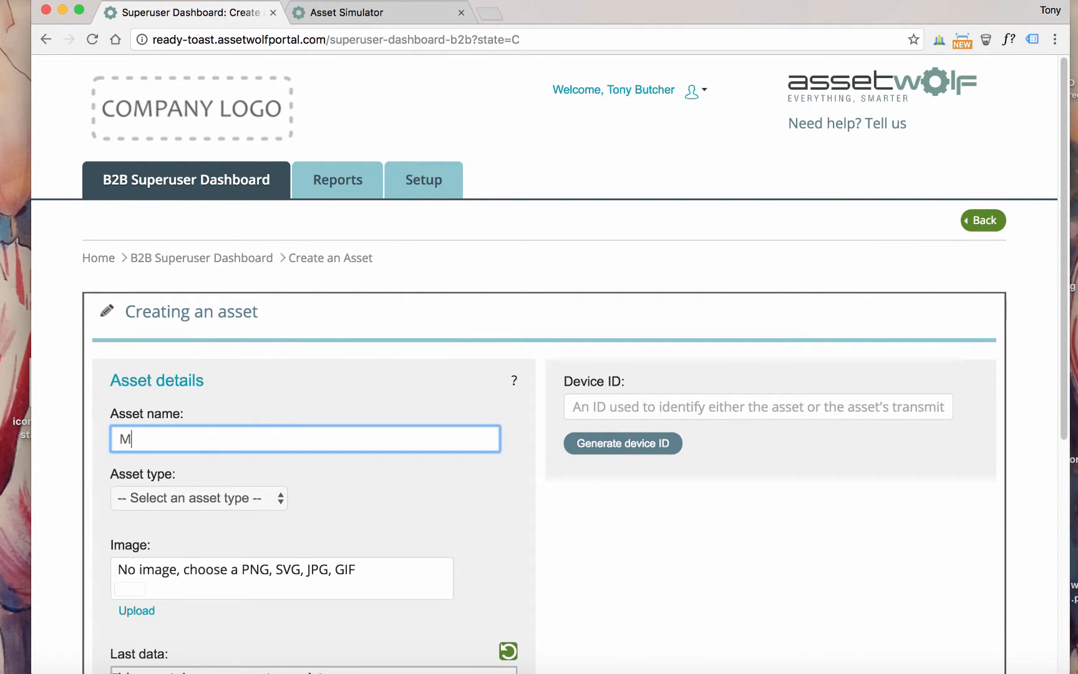
pyautogui.write('y toaster')
# Assign the Toaster model A asset type to the new asset and enter 7 Dec 2016 as its installation date
pyautogui.scroll(-3, 345, 370)
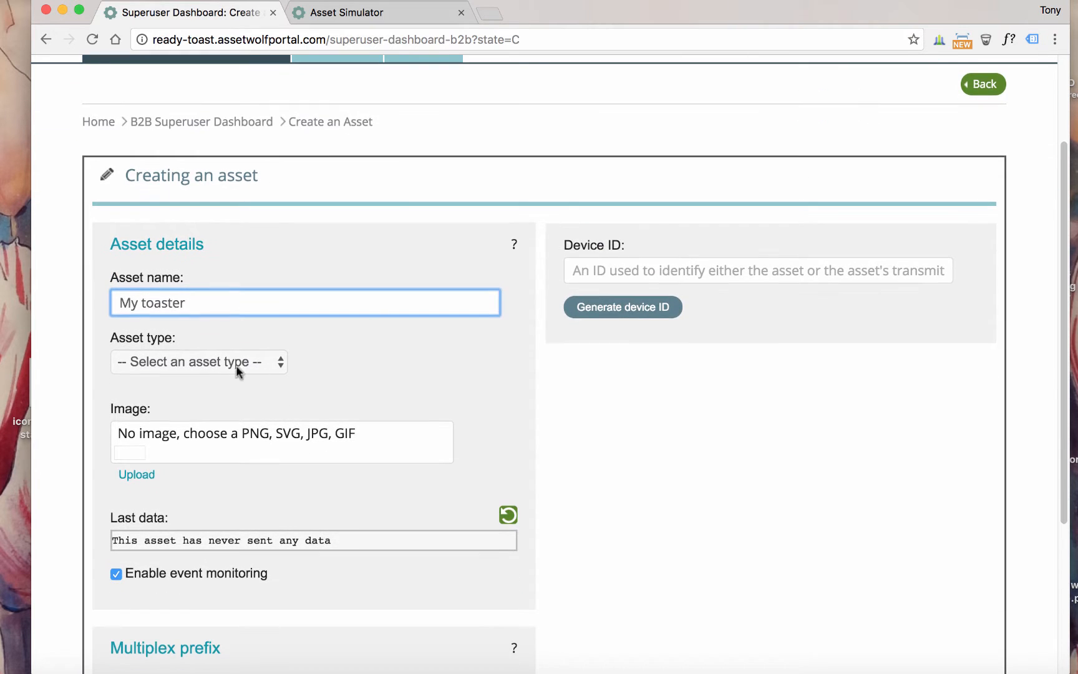
pyautogui.click(261, 362)
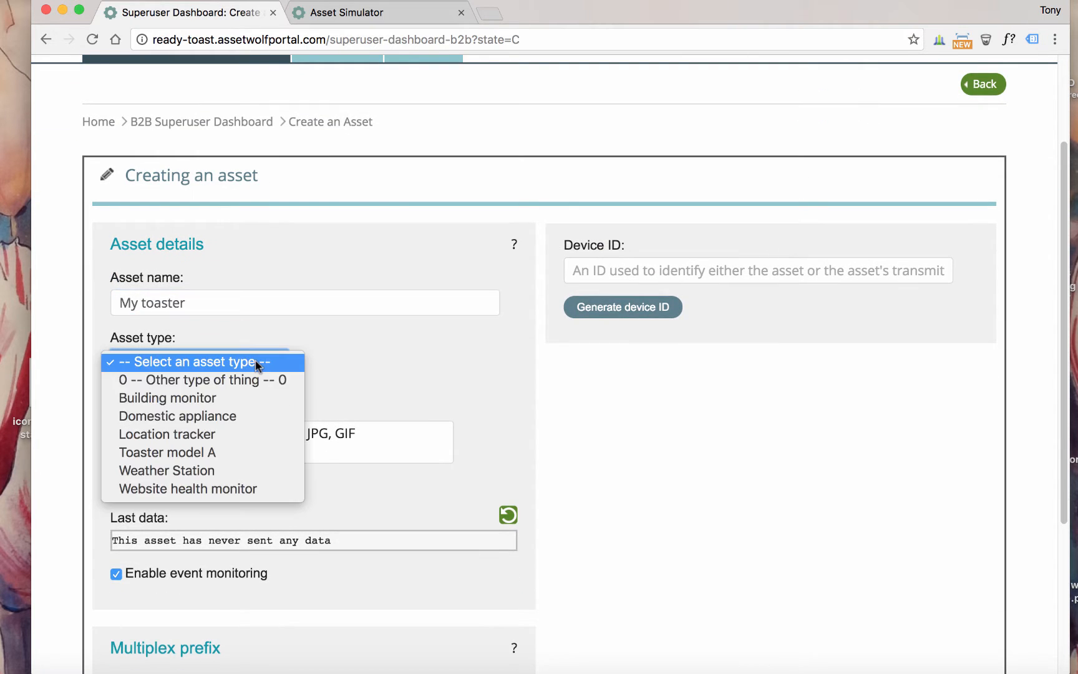
pyautogui.click(193, 449)
pyautogui.scroll(-2, 408, 325)
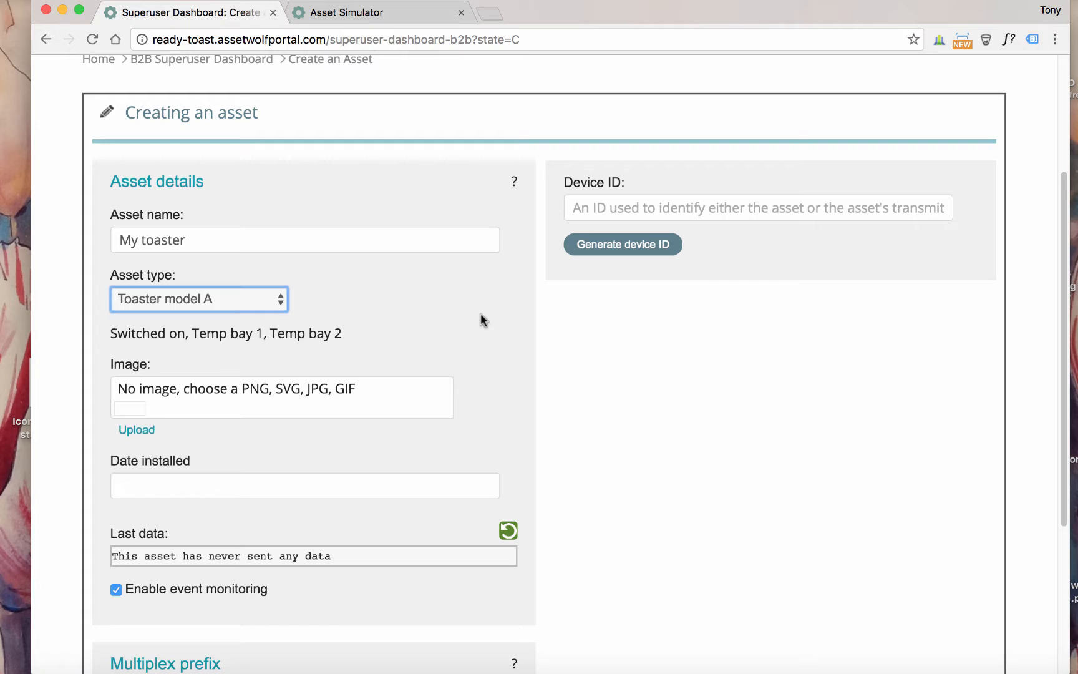
pyautogui.scroll(-2, 484, 321)
pyautogui.moveTo(119, 404); pyautogui.dragTo(186, 404)
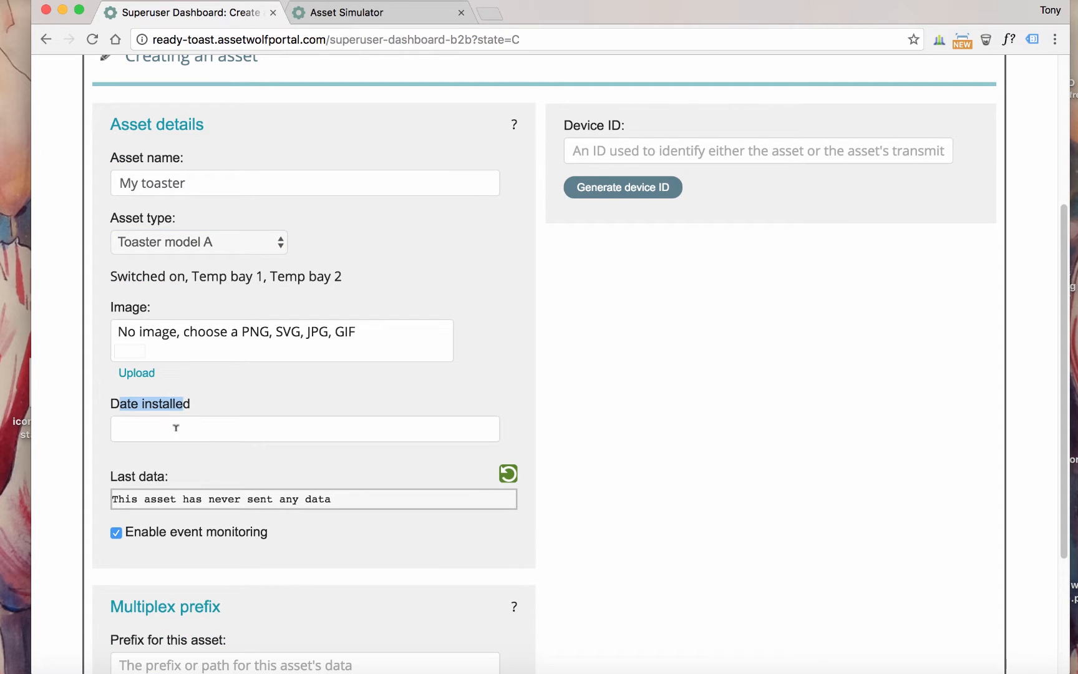
pyautogui.click(176, 428)
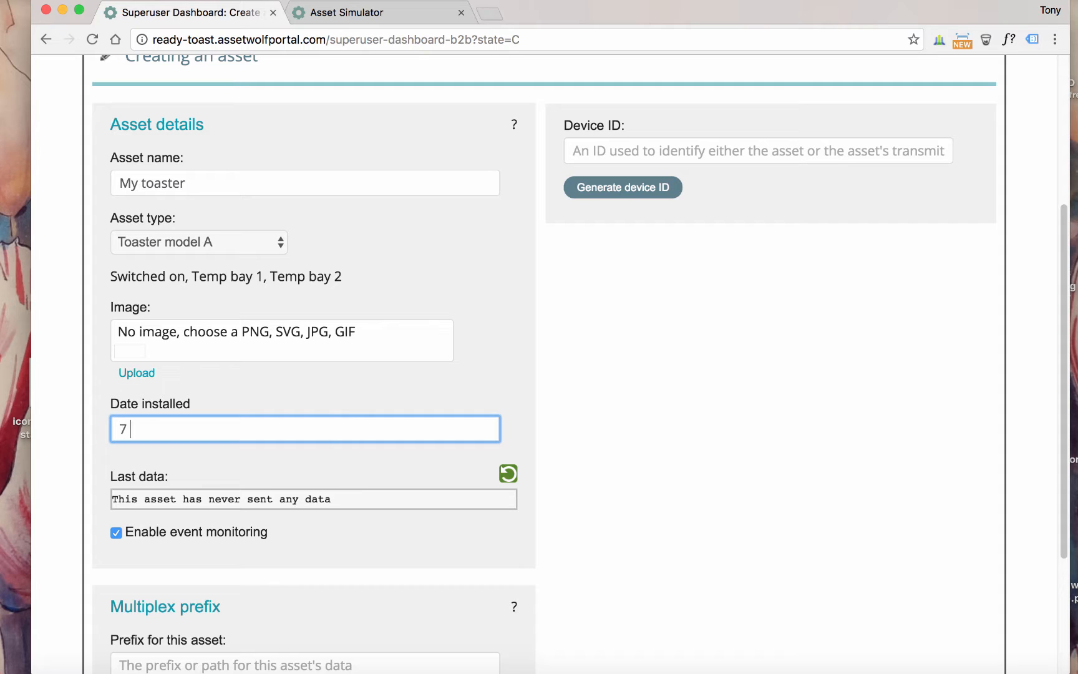
pyautogui.write('7 Dec 2016')
# Generate a device ID for the My toaster asset and submit the new asset
pyautogui.click(608, 191)
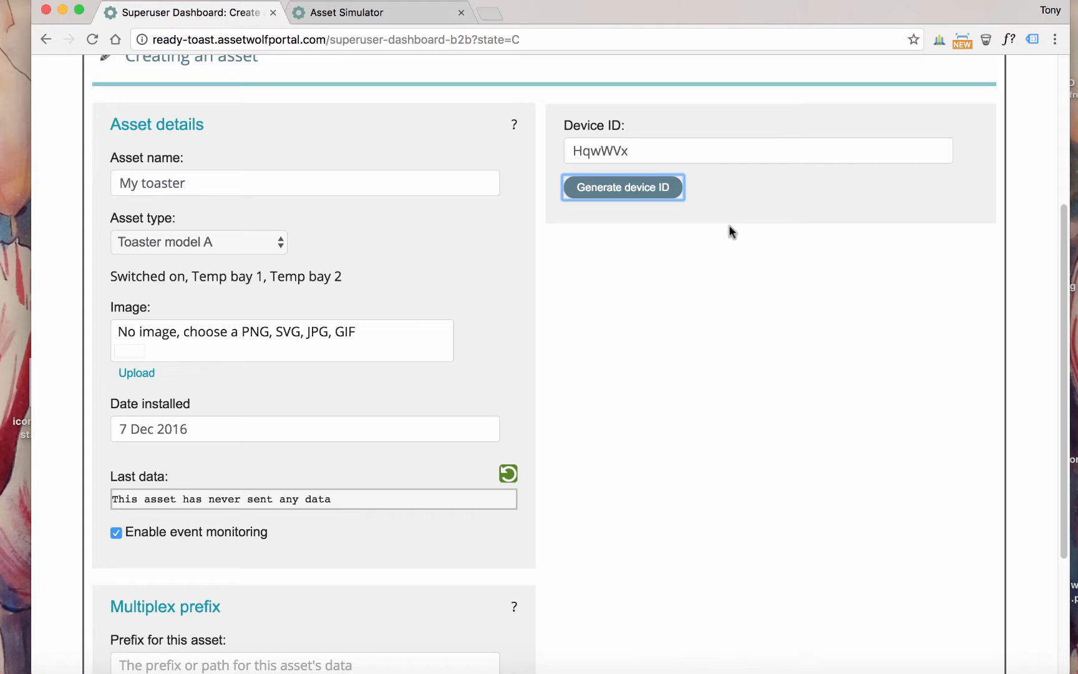
pyautogui.scroll(-3, 562, 561)
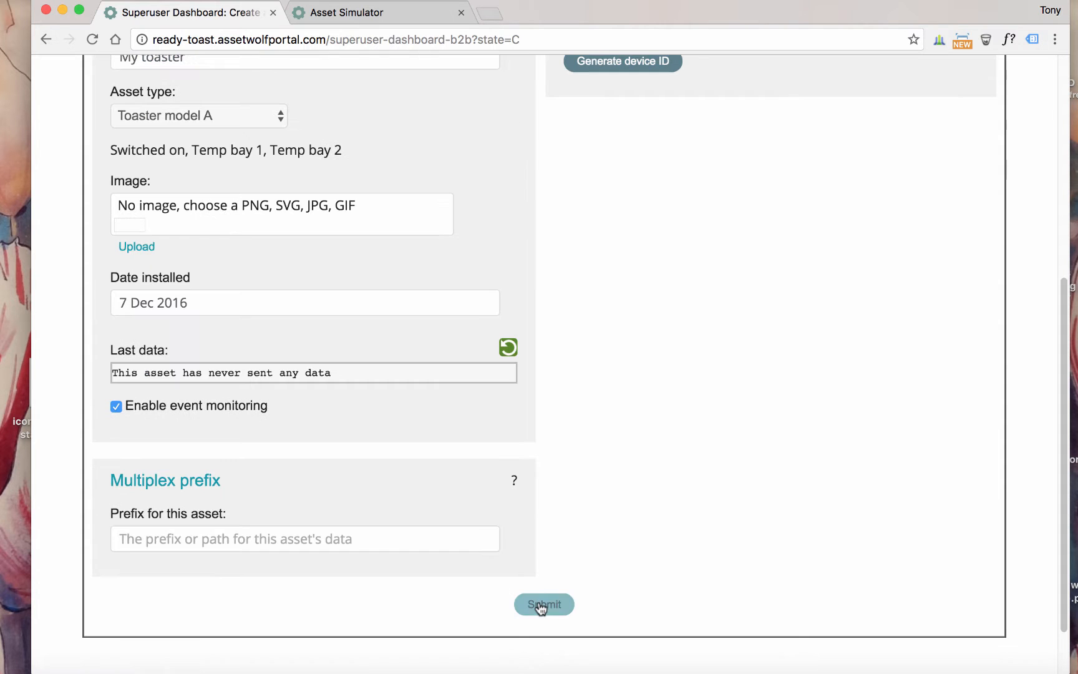
pyautogui.click(539, 607)
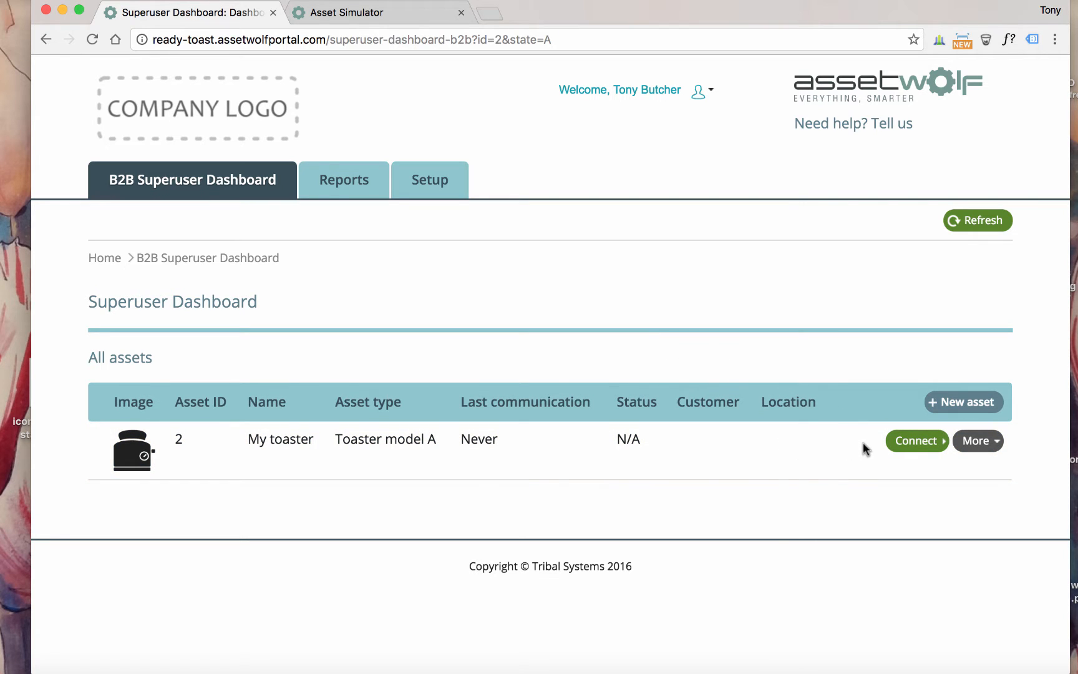
# Open the connection options for the My toaster asset and launch its data simulator
pyautogui.click(915, 441)
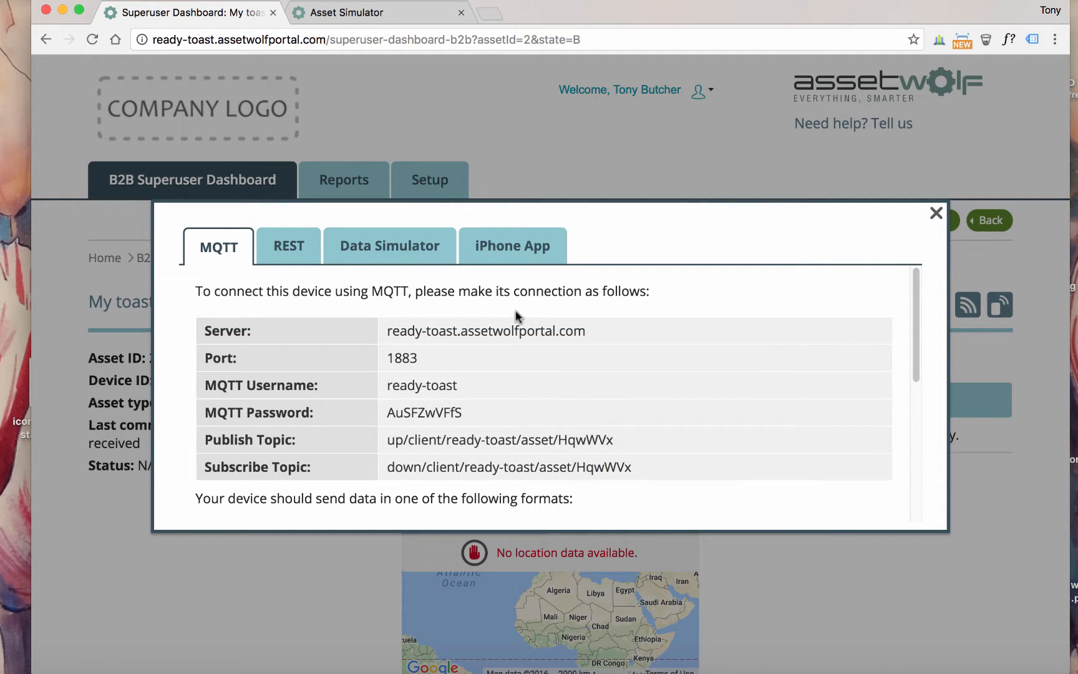
pyautogui.scroll(-1, 515, 312)
pyautogui.scroll(1, 515, 310)
pyautogui.click(381, 252)
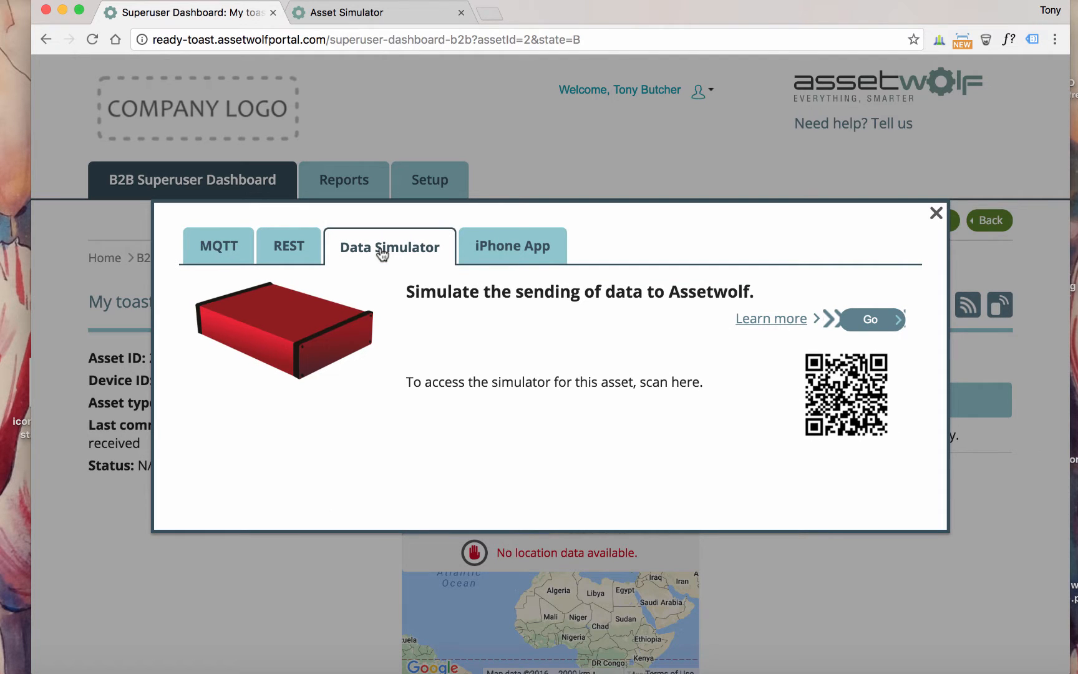
pyautogui.click(871, 319)
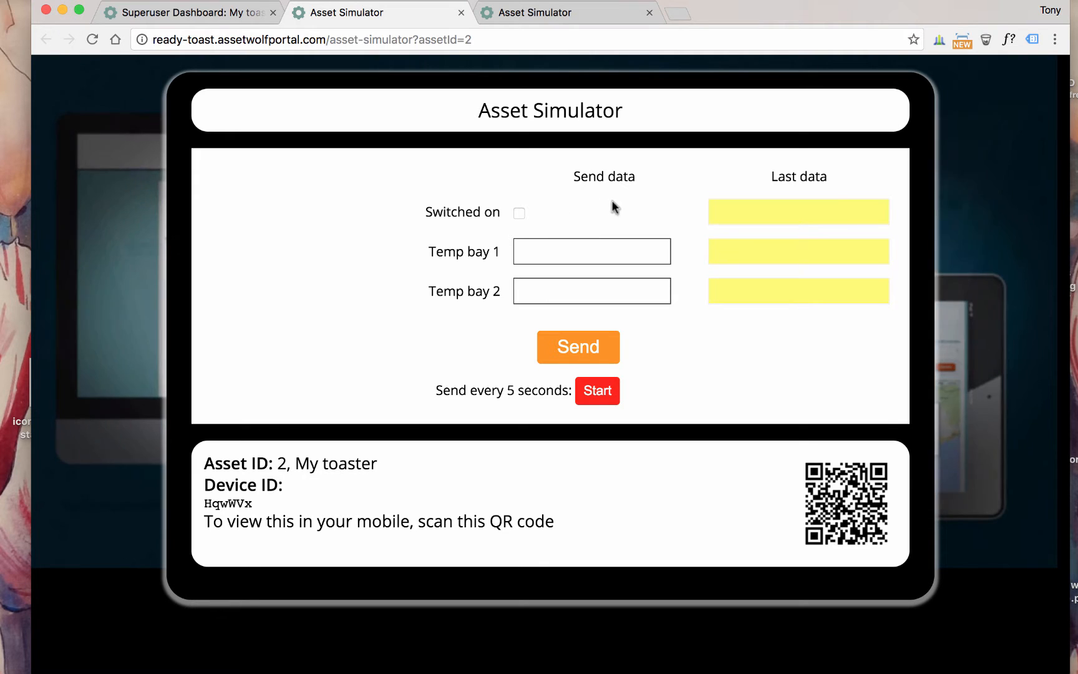
# Send simulated data for My toaster with Temp bay 1 and Temp bay 2 both at 20
pyautogui.click(630, 248)
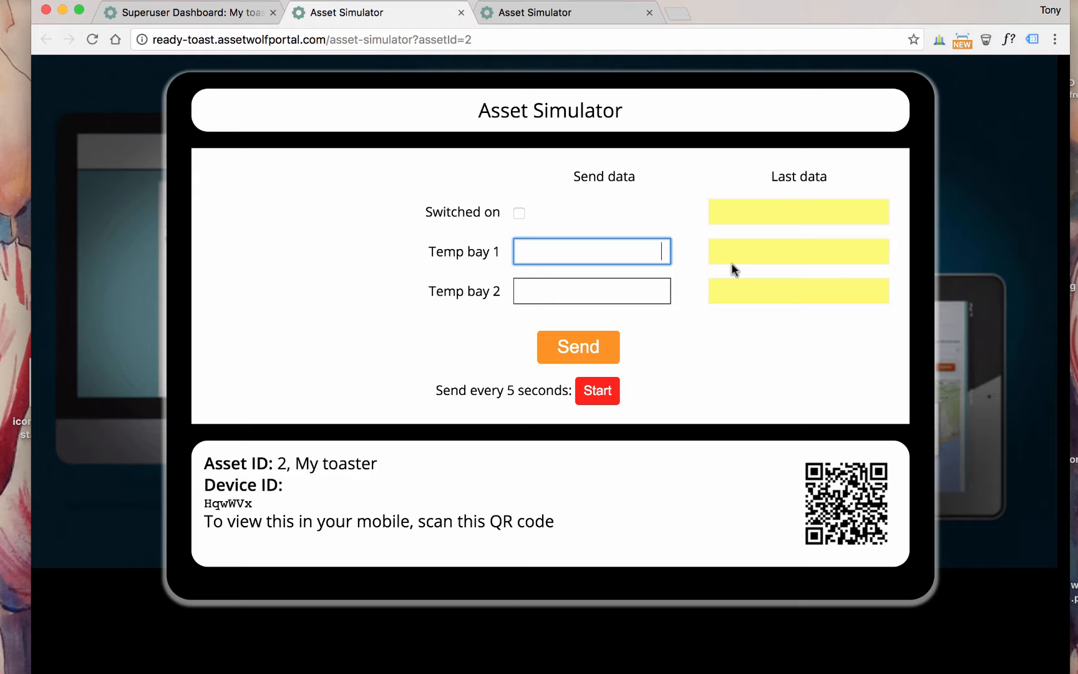
pyautogui.write('20')
pyautogui.click(646, 288)
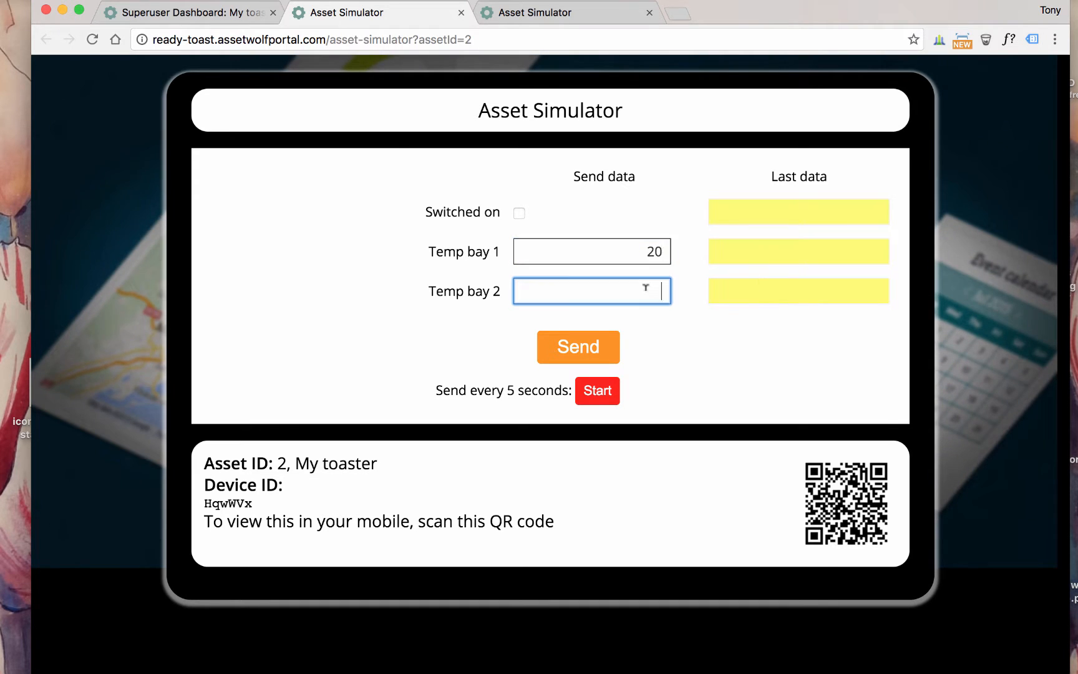
pyautogui.write('20')
pyautogui.click(574, 342)
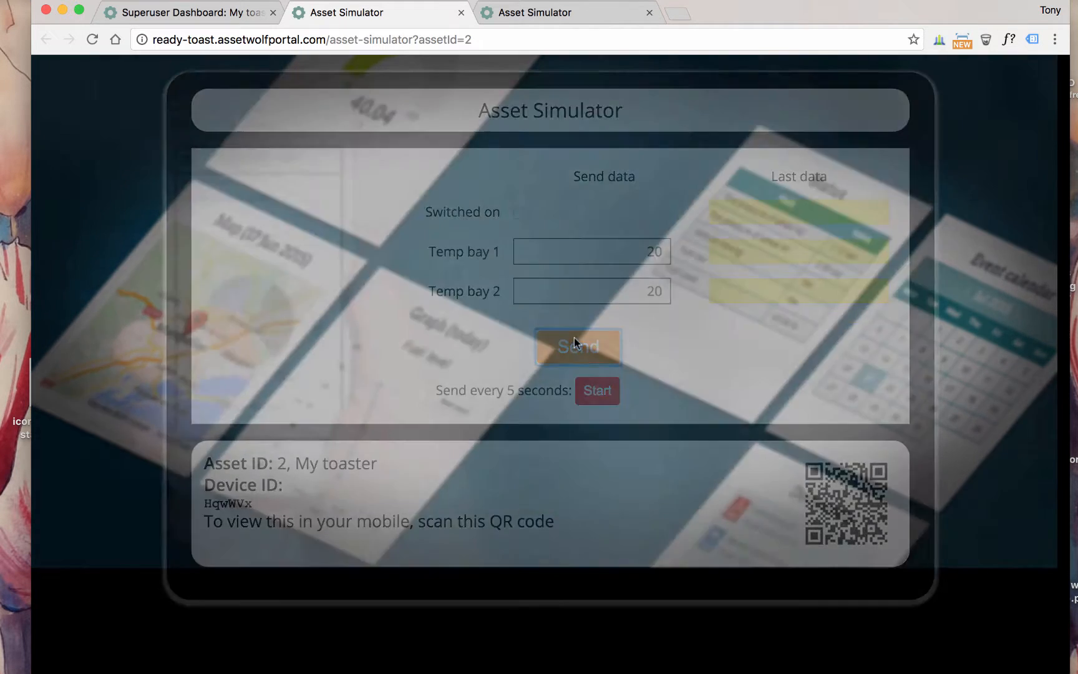
# Send a second simulated reading with Switched on cleared and both temperature bays at 20
pyautogui.click(643, 253)
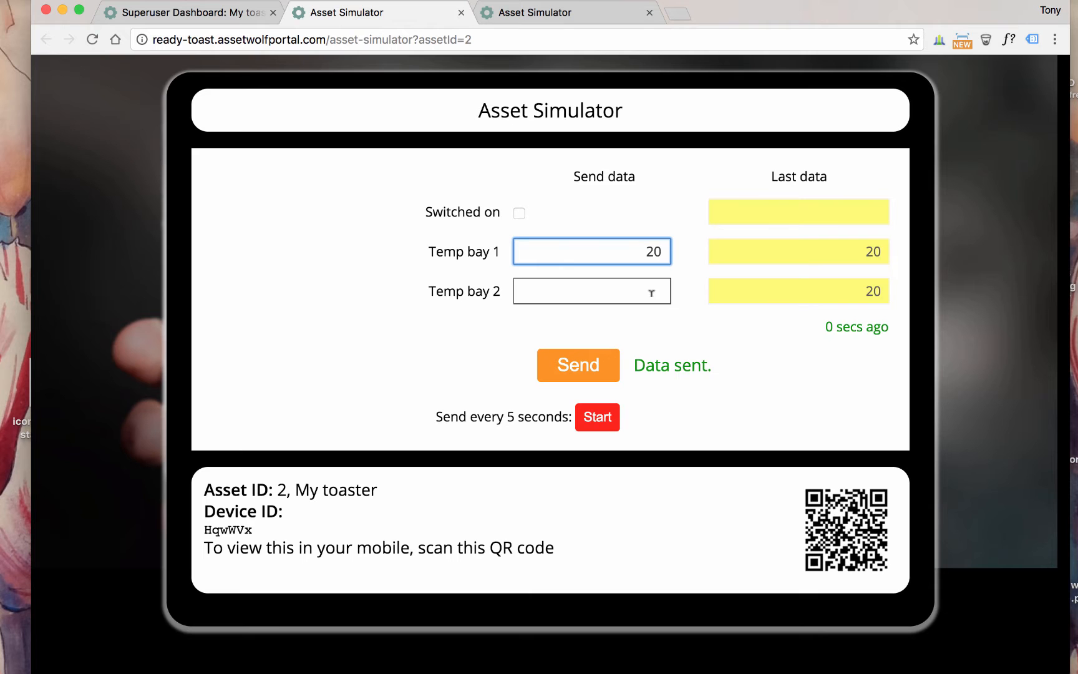
pyautogui.click(649, 293)
pyautogui.write('20')
pyautogui.click(586, 364)
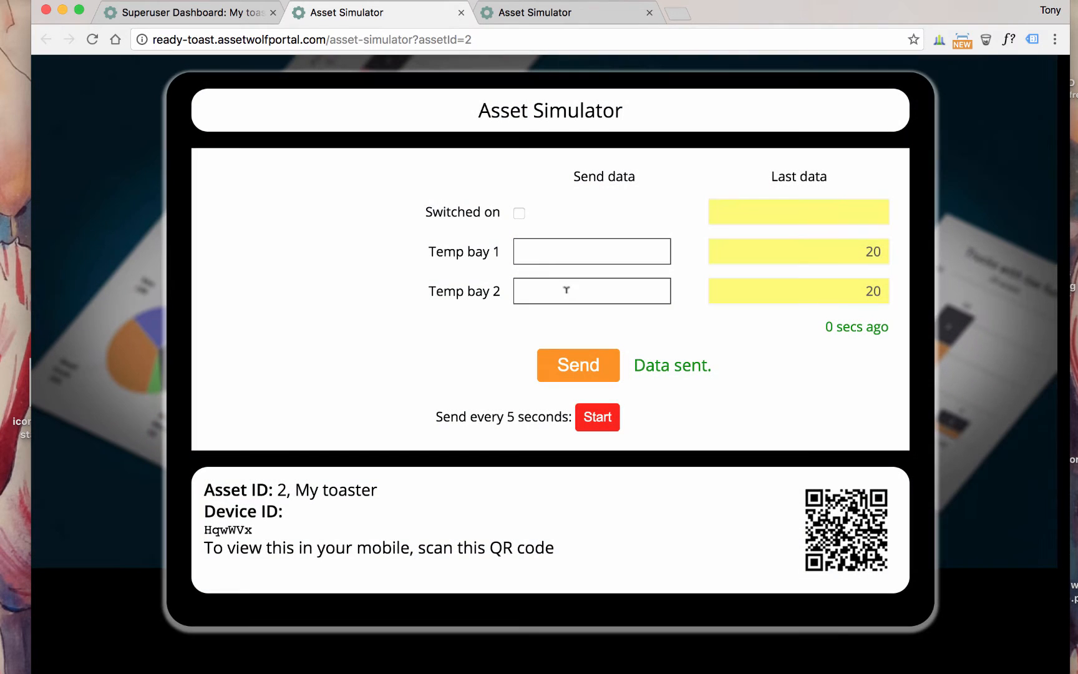
# Send simulated data with Switched on enabled, Temp bay 1 at 25 and Temp bay 2 at 27
pyautogui.click(518, 213)
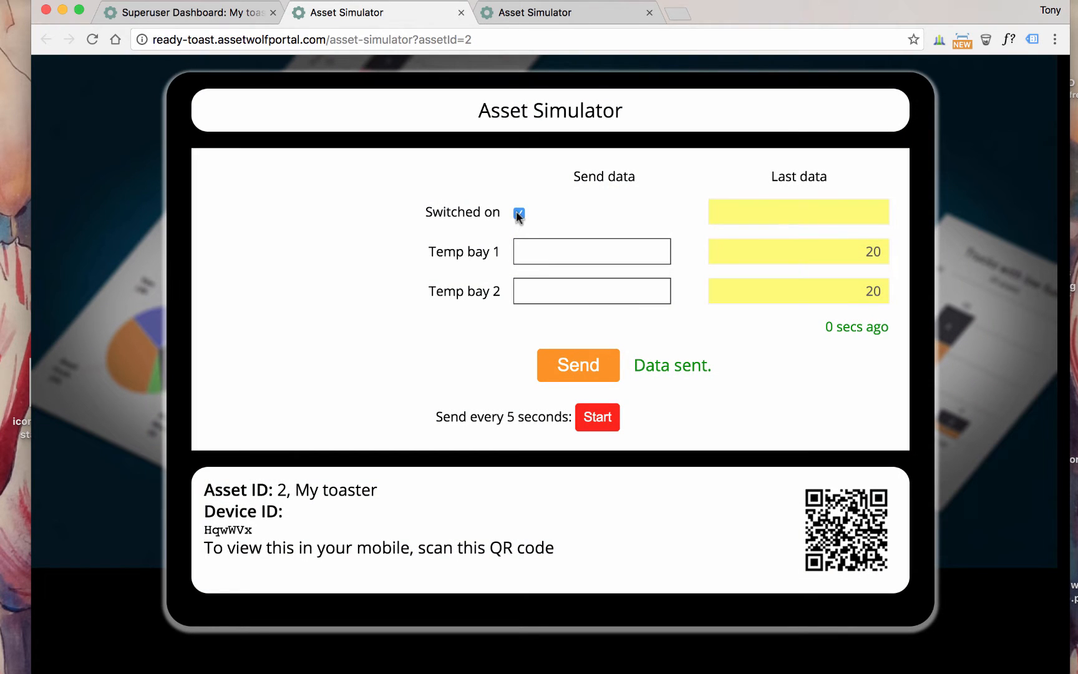
pyautogui.click(619, 249)
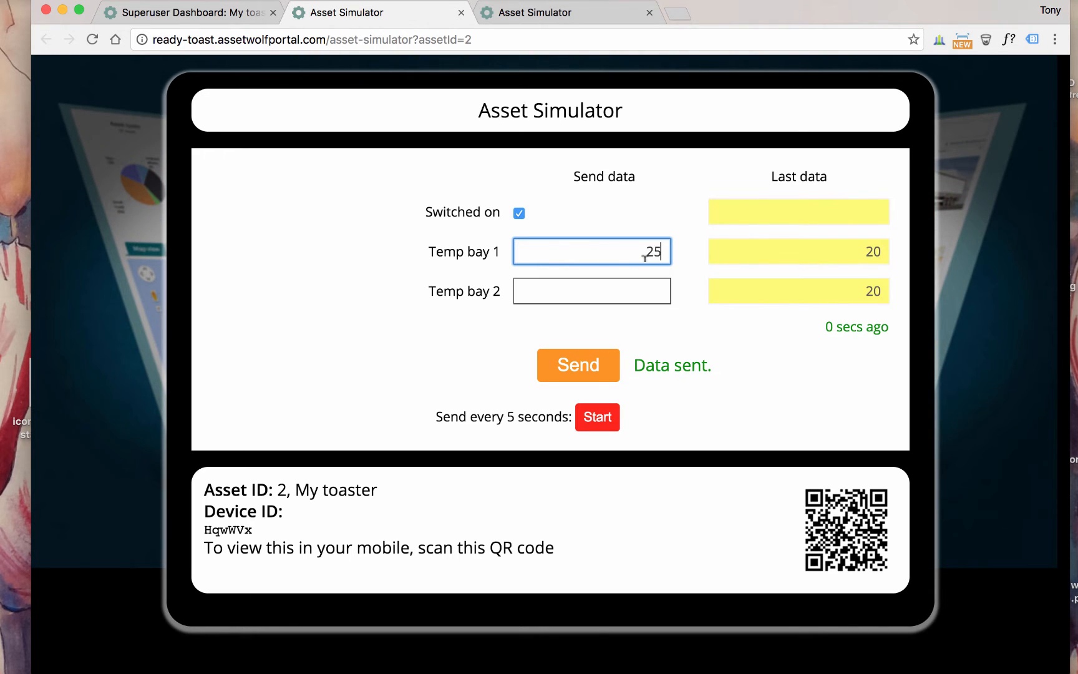
pyautogui.click(620, 298)
pyautogui.write('27')
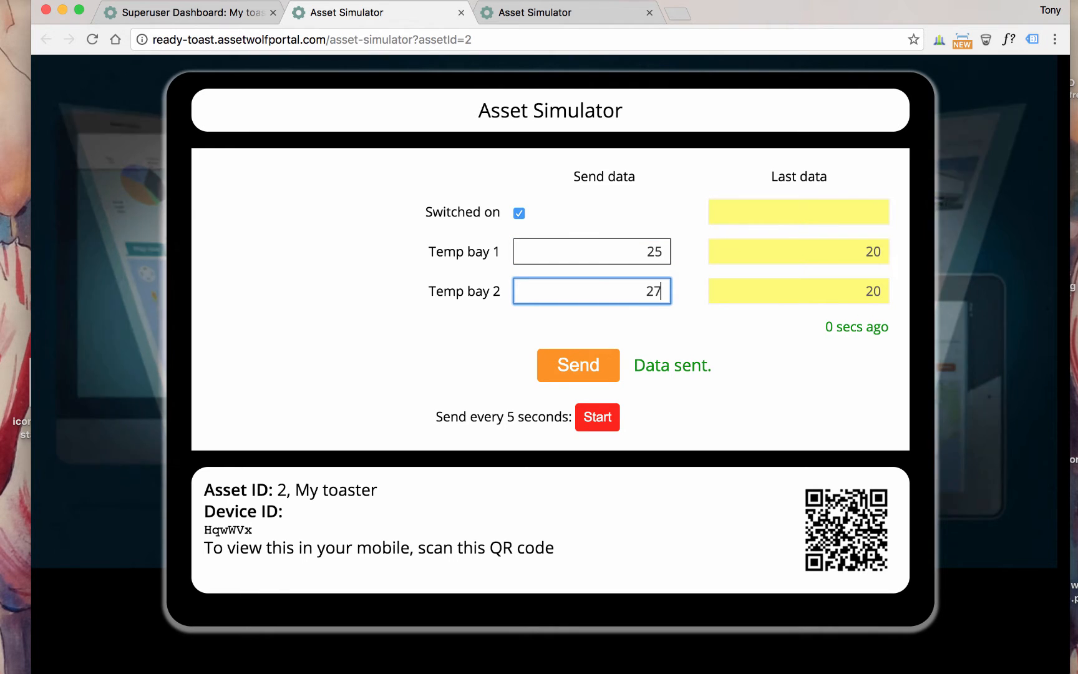
pyautogui.click(581, 366)
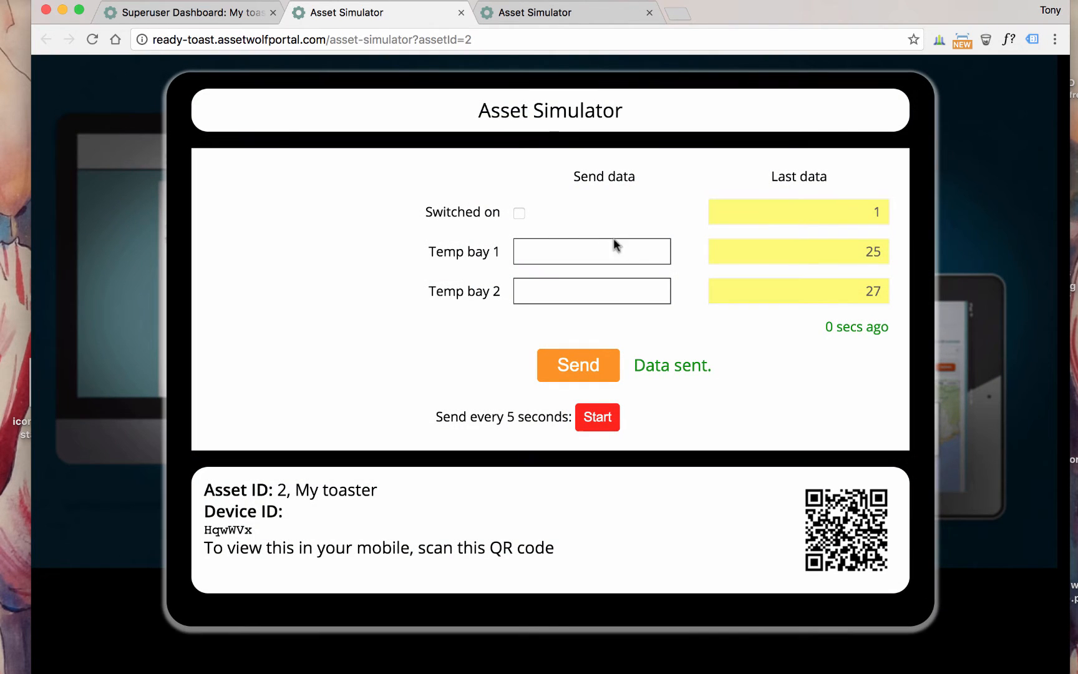
# Send simulated data with Switched on enabled, Temp bay 1 at 30 and Temp bay 2 at 33
pyautogui.click(519, 214)
pyautogui.click(641, 247)
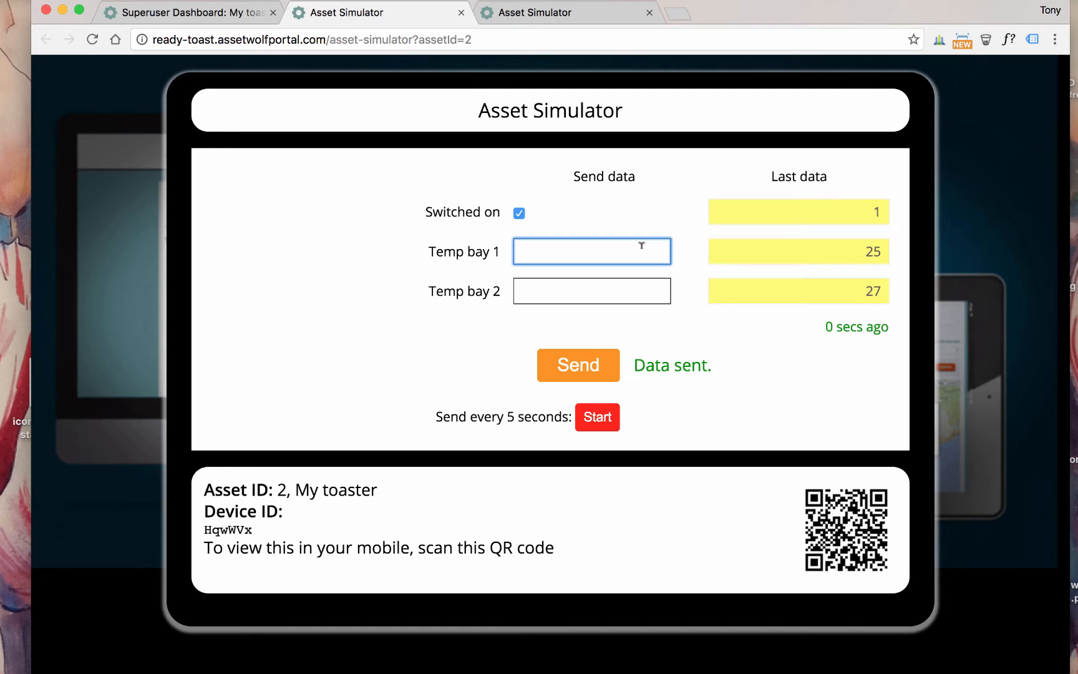
pyautogui.click(644, 293)
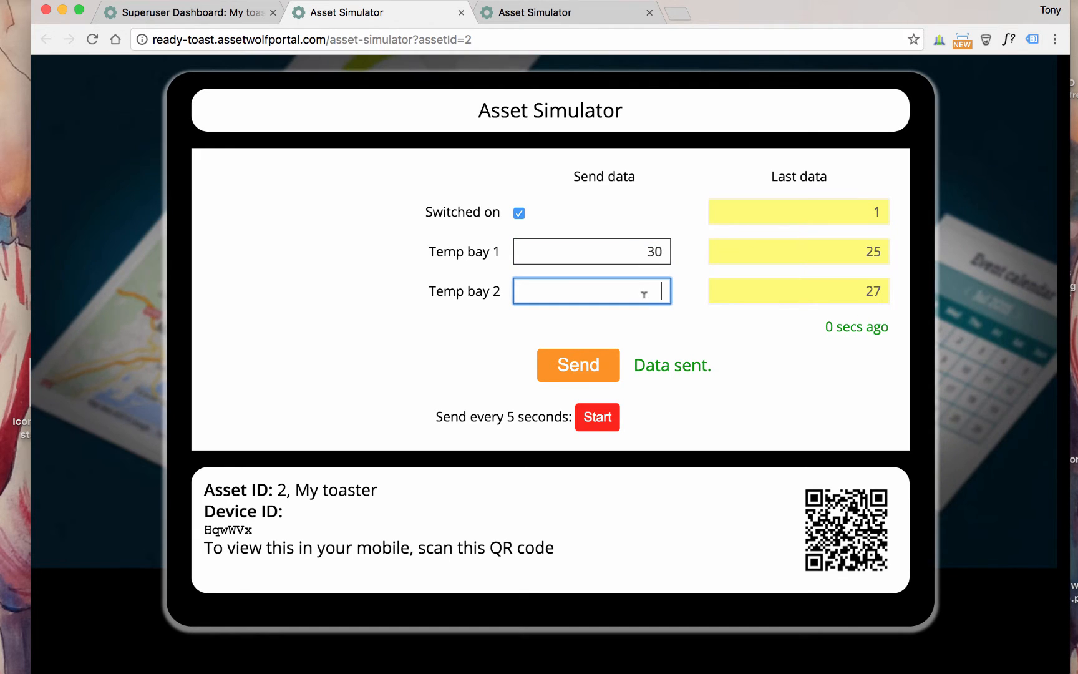
pyautogui.click(579, 369)
# Send simulated data with Switched on enabled, Temp bay 1 at 40 and Temp bay 2 at 45
pyautogui.click(621, 251)
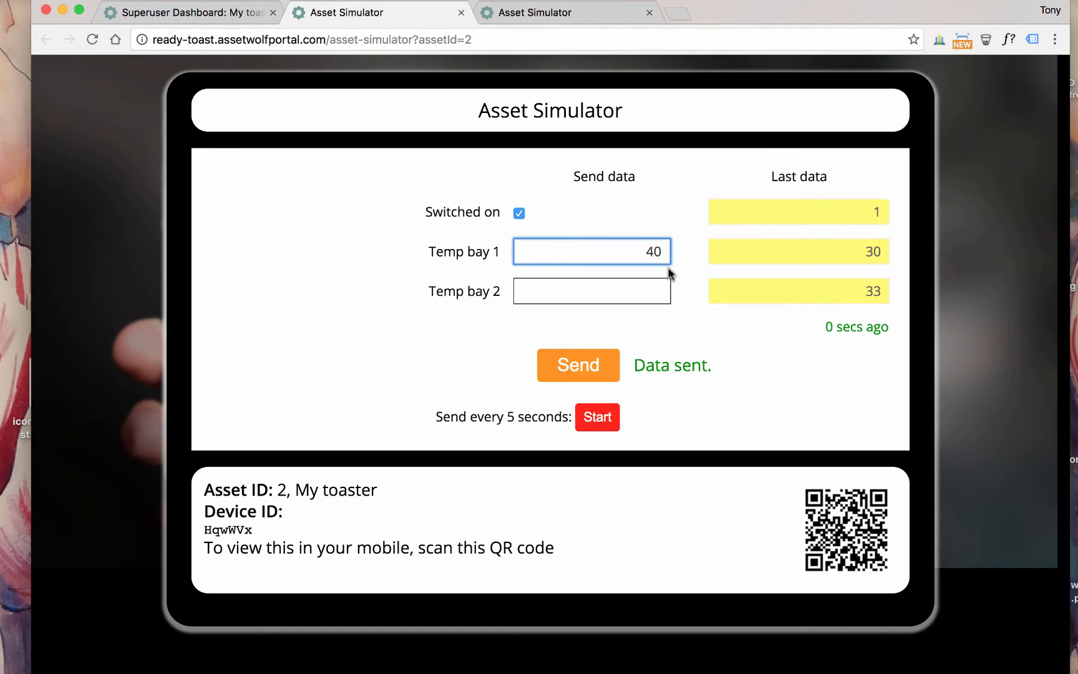
pyautogui.click(636, 288)
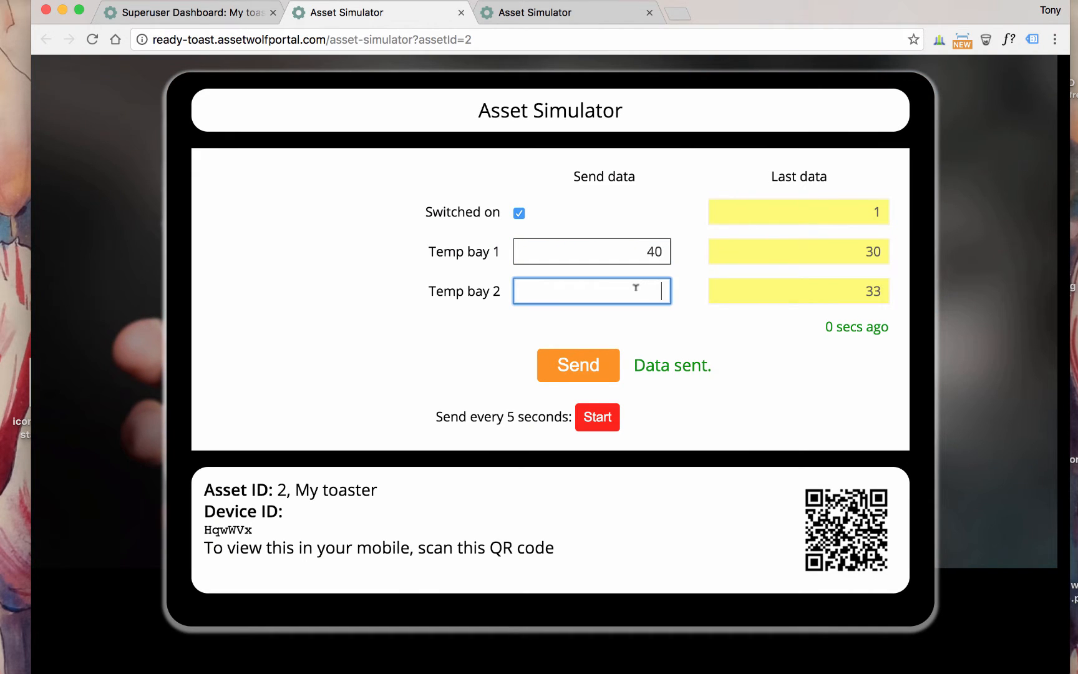
pyautogui.click(582, 368)
# Send simulated data with Switched on enabled, Temp bay 1 at 45 and Temp bay 2 at 48
pyautogui.click(520, 214)
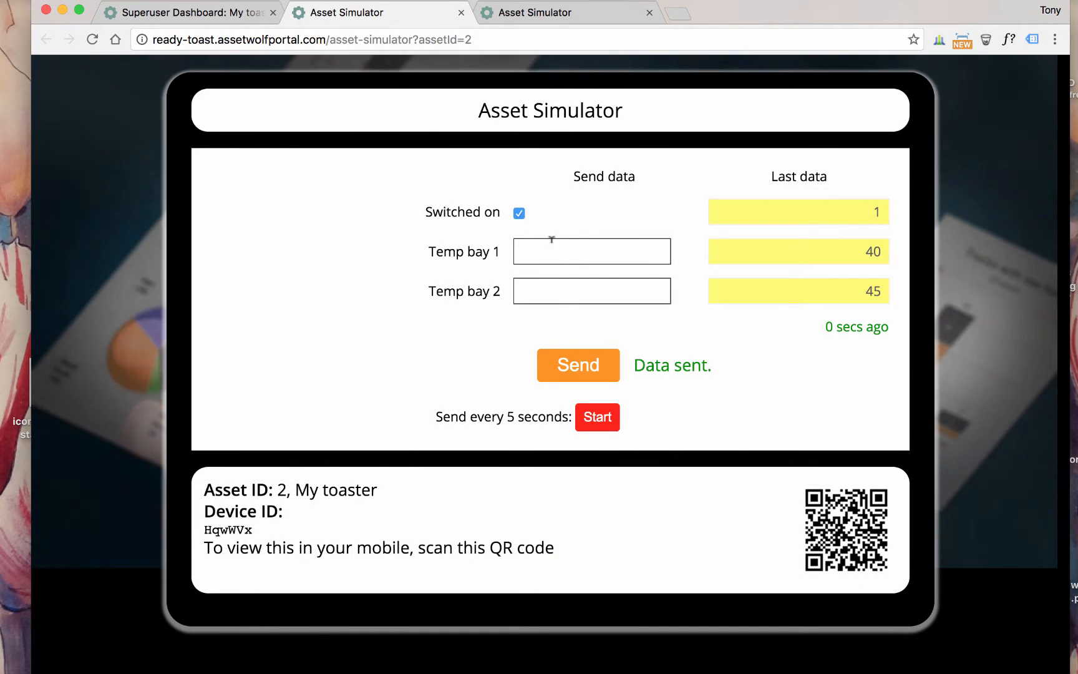
pyautogui.click(616, 251)
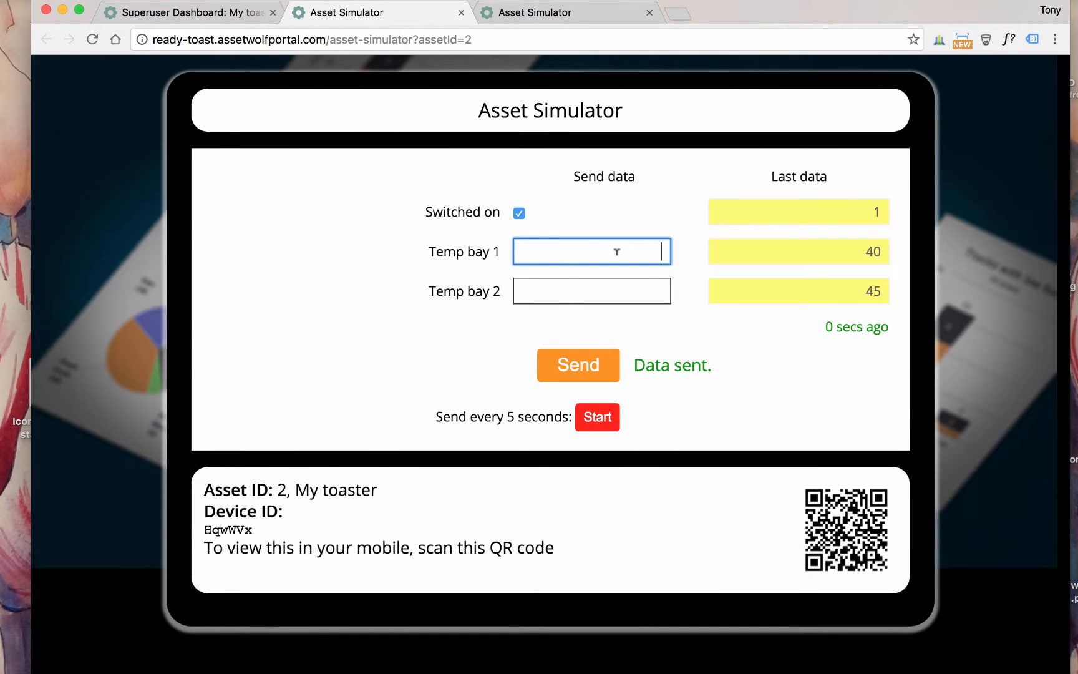
pyautogui.click(636, 298)
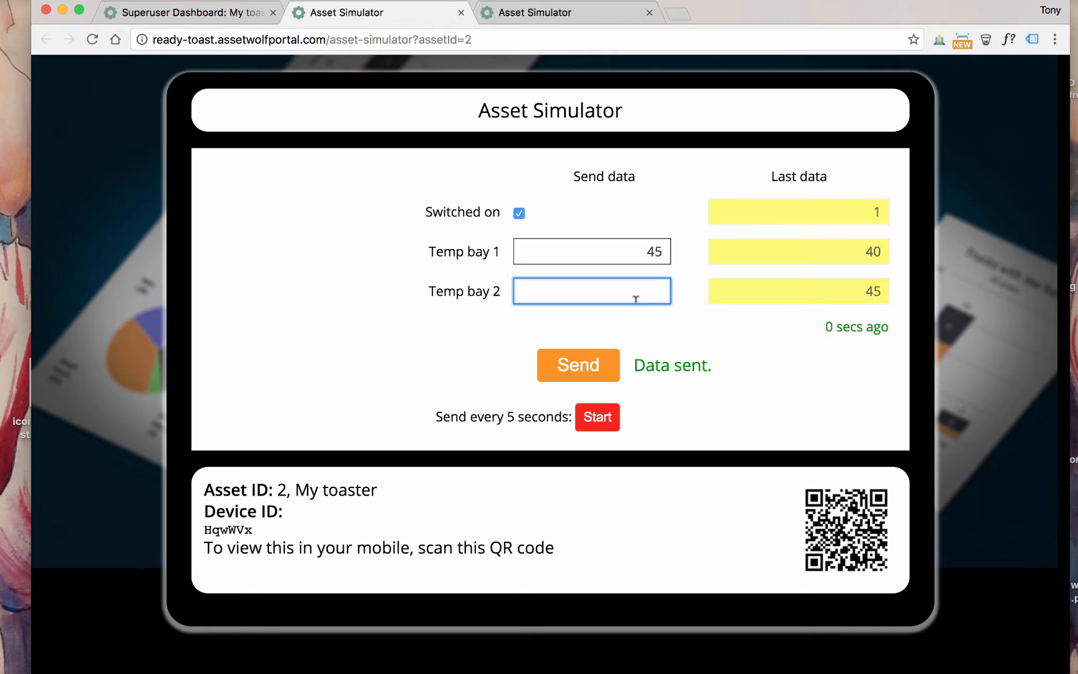
pyautogui.write('48')
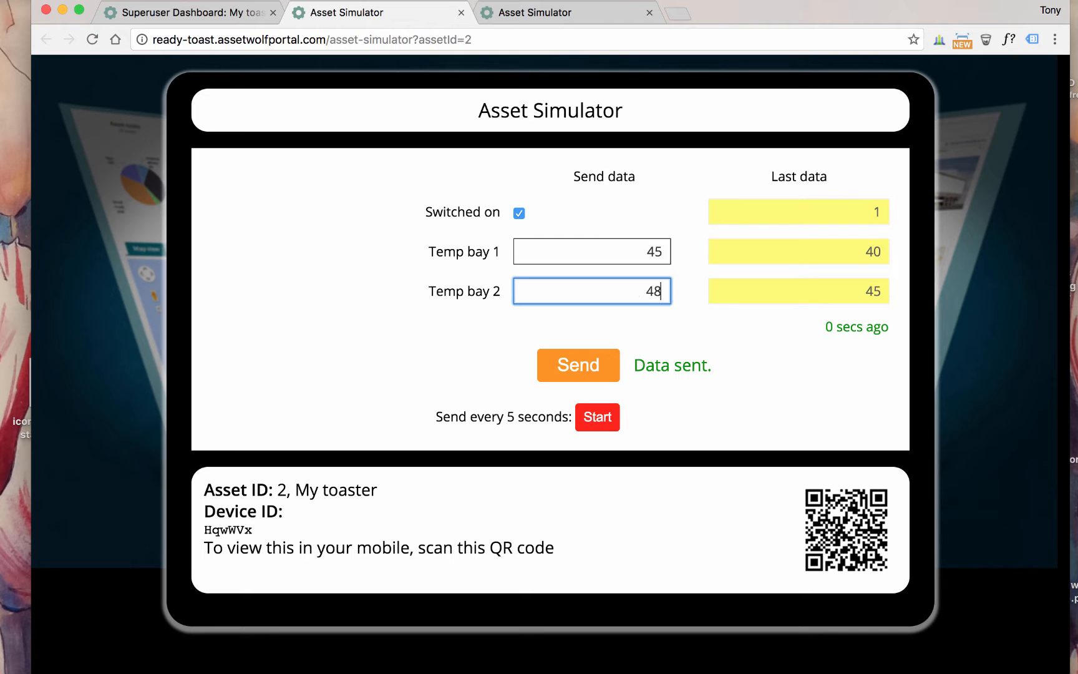
pyautogui.click(591, 365)
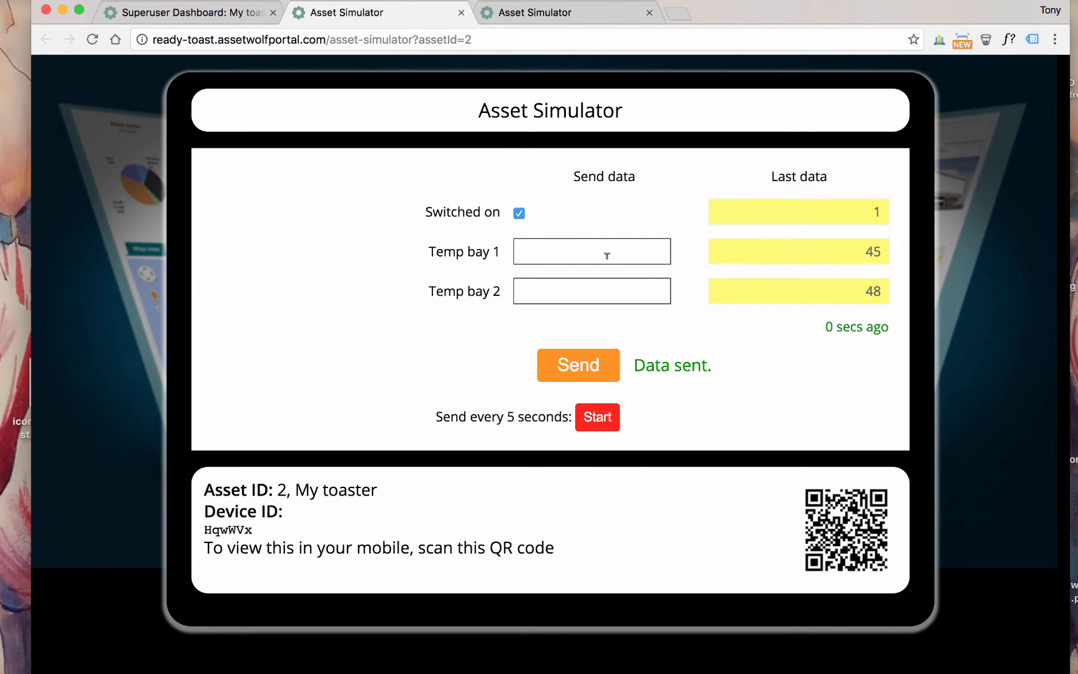
# Send simulated data with Switched on enabled, Temp bay 1 at 60 and Temp bay 2 at 57
pyautogui.click(607, 256)
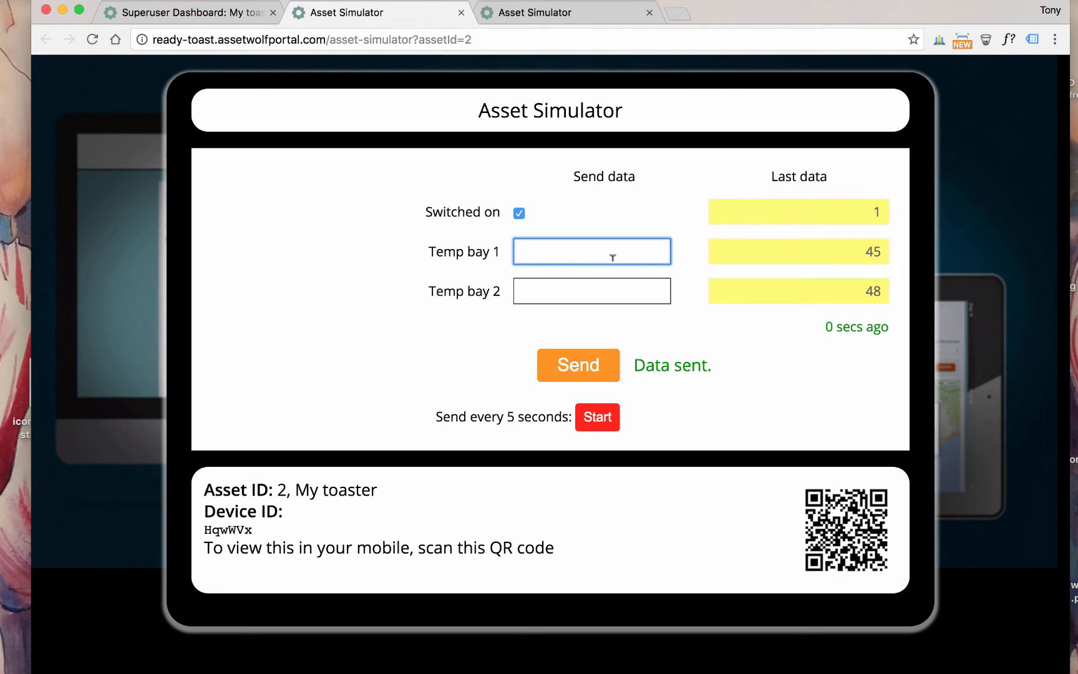
pyautogui.click(655, 285)
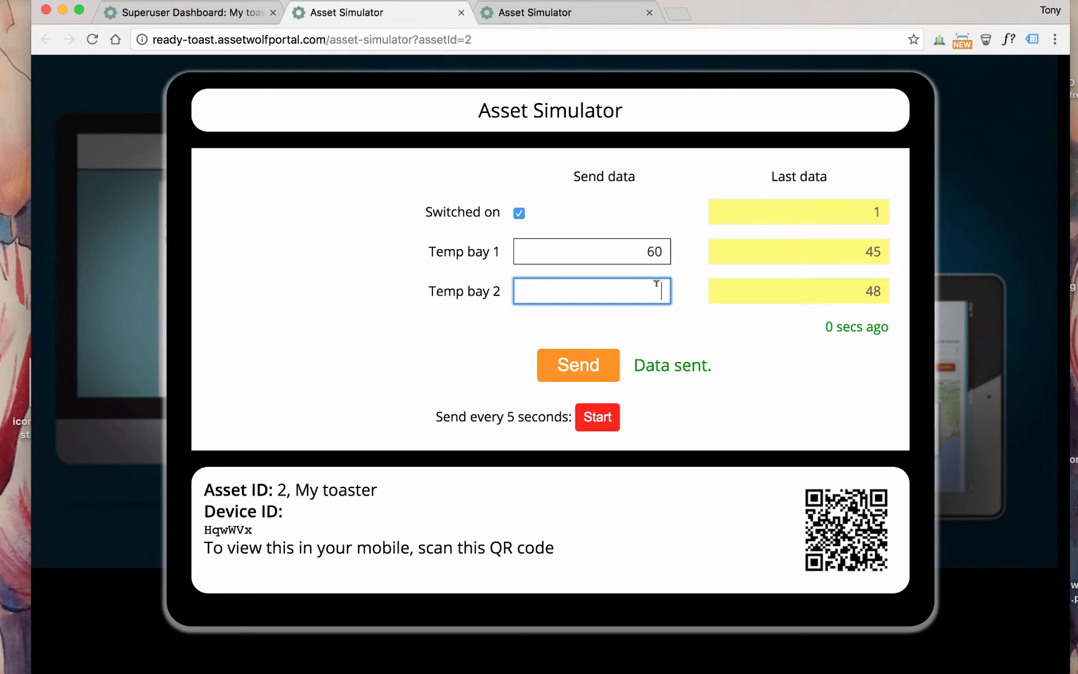
pyautogui.write('57')
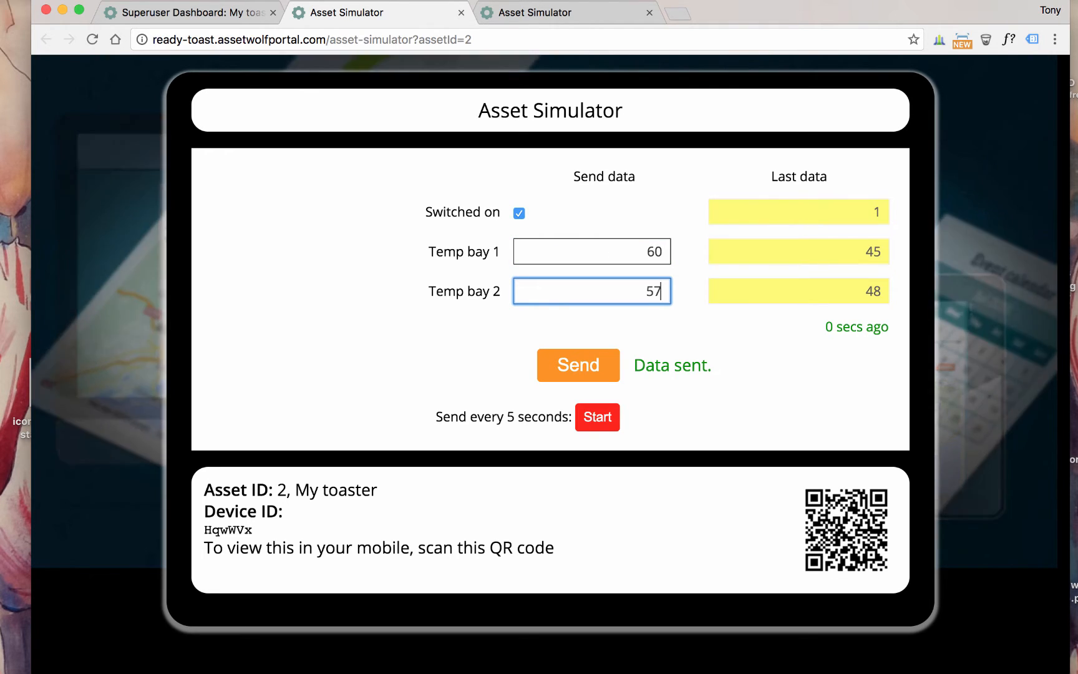
pyautogui.click(580, 368)
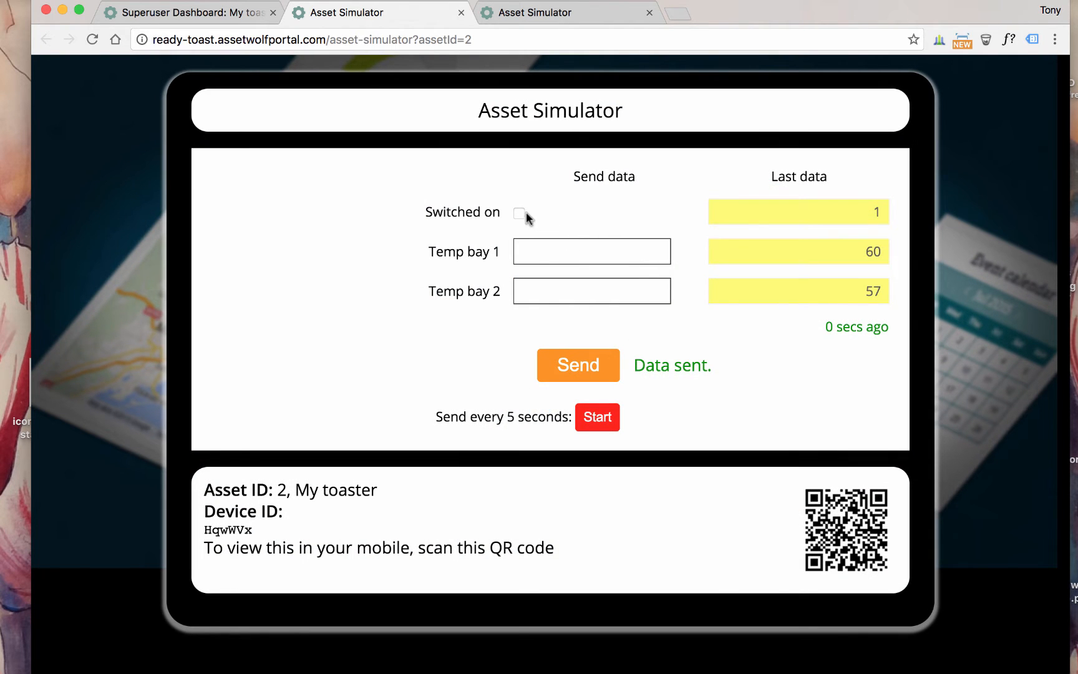
# Send simulated data with Switched on cleared, Temp bay 1 at 25 and Temp bay 2 at 26
pyautogui.click(624, 250)
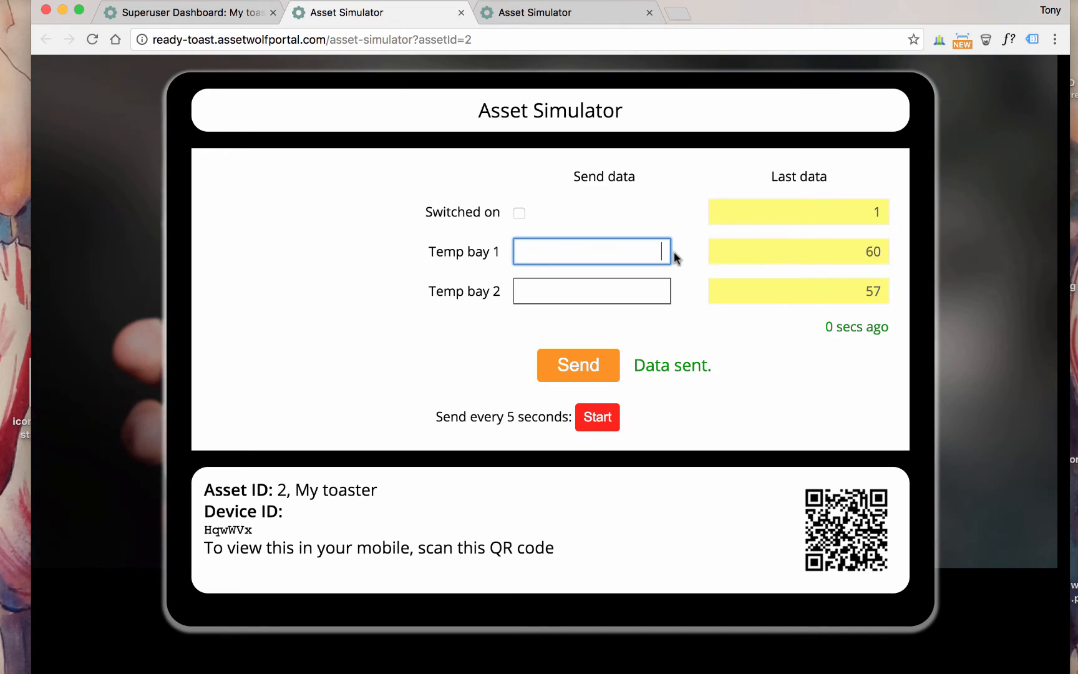
pyautogui.write('20')
pyautogui.press('BackSpace')
pyautogui.write('5')
pyautogui.click(652, 289)
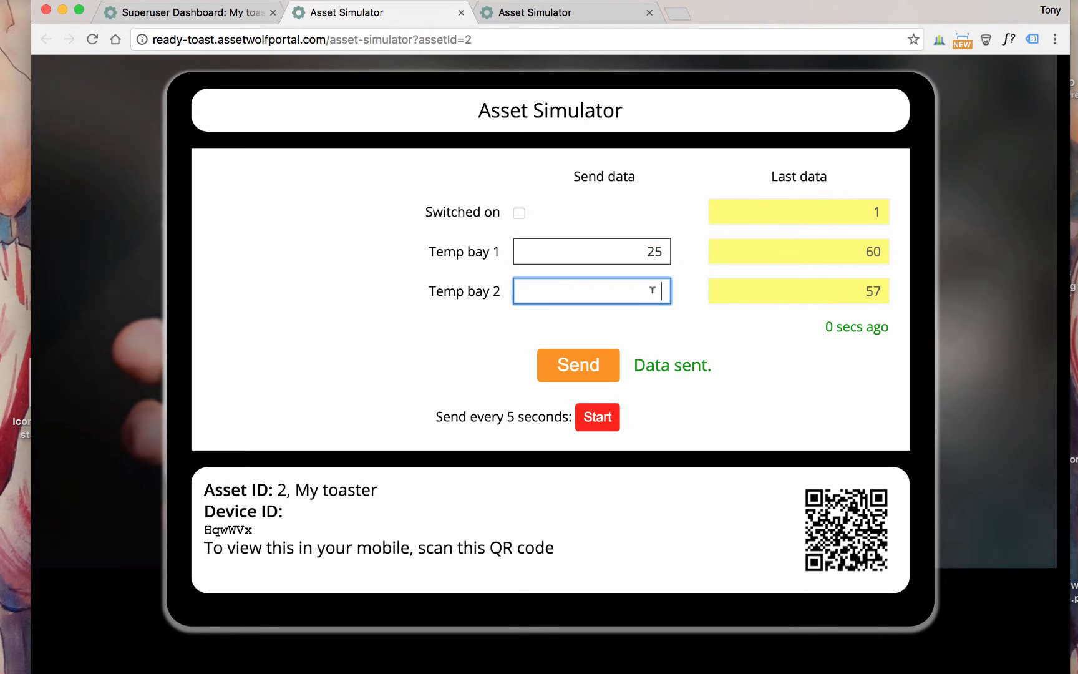
pyautogui.write('26')
pyautogui.click(584, 373)
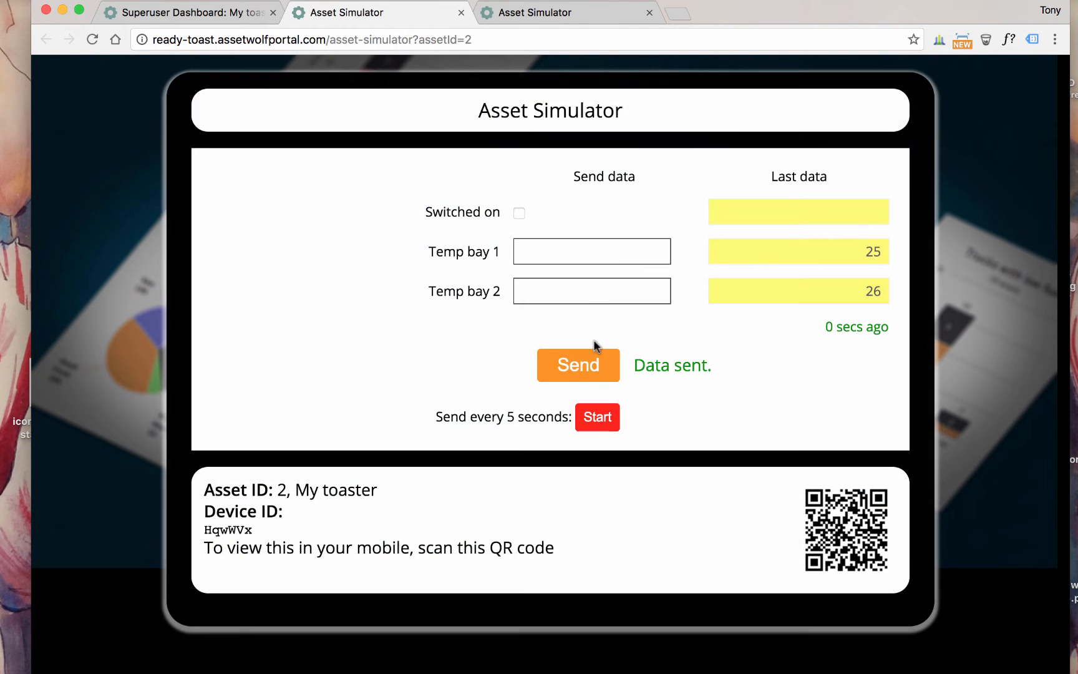
# Send simulated data with Switched on cleared and both Temp bay 1 and Temp bay 2 at 21
pyautogui.click(622, 256)
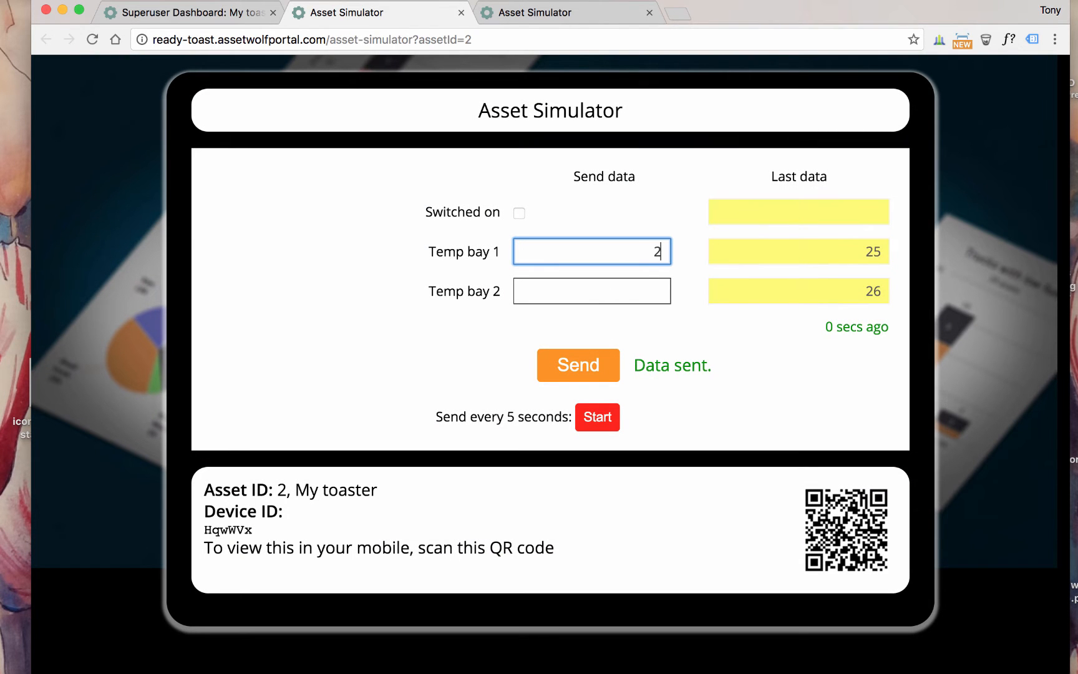
pyautogui.click(646, 283)
pyautogui.write('21')
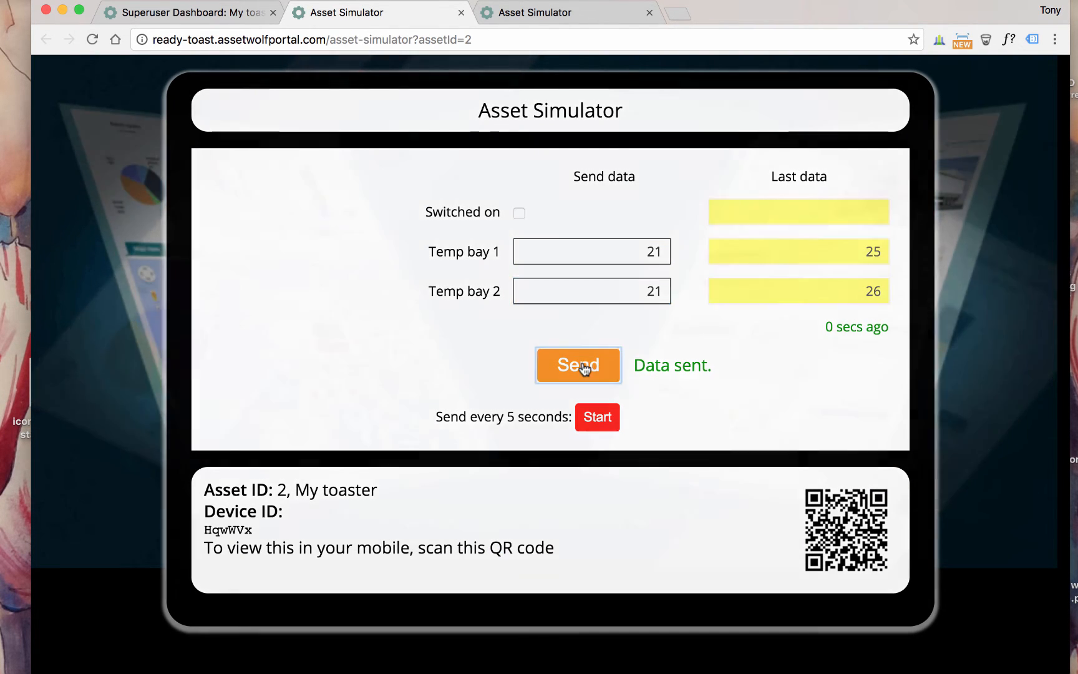
pyautogui.click(579, 365)
# Send a final simulated reading with Switched on cleared and Temp bay 1 and Temp bay 2 at 20
pyautogui.click(635, 251)
pyautogui.write('20')
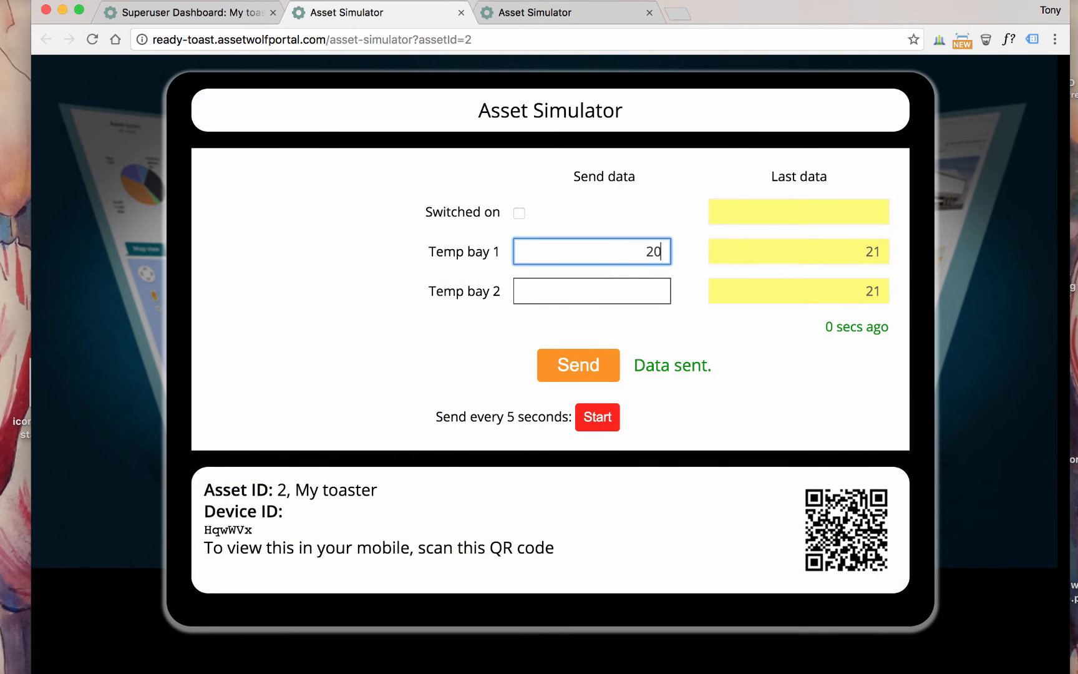
pyautogui.click(620, 293)
pyautogui.write('20')
pyautogui.click(596, 371)
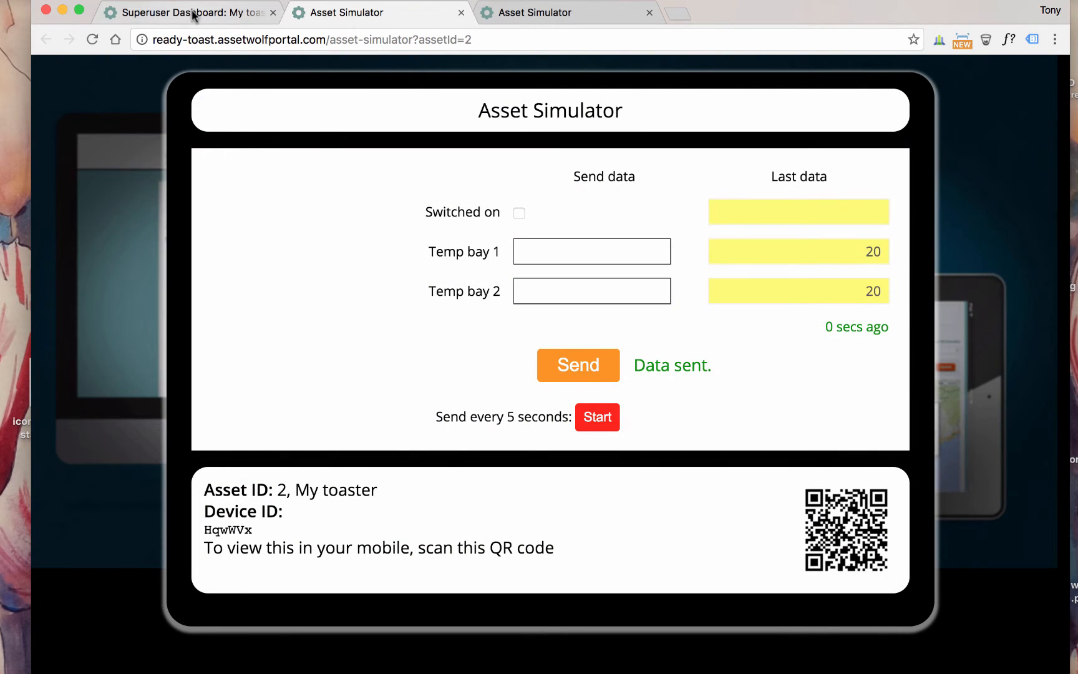
# Return to the My toaster dashboard, closing its connection options, and refresh the asset's data
pyautogui.click(193, 13)
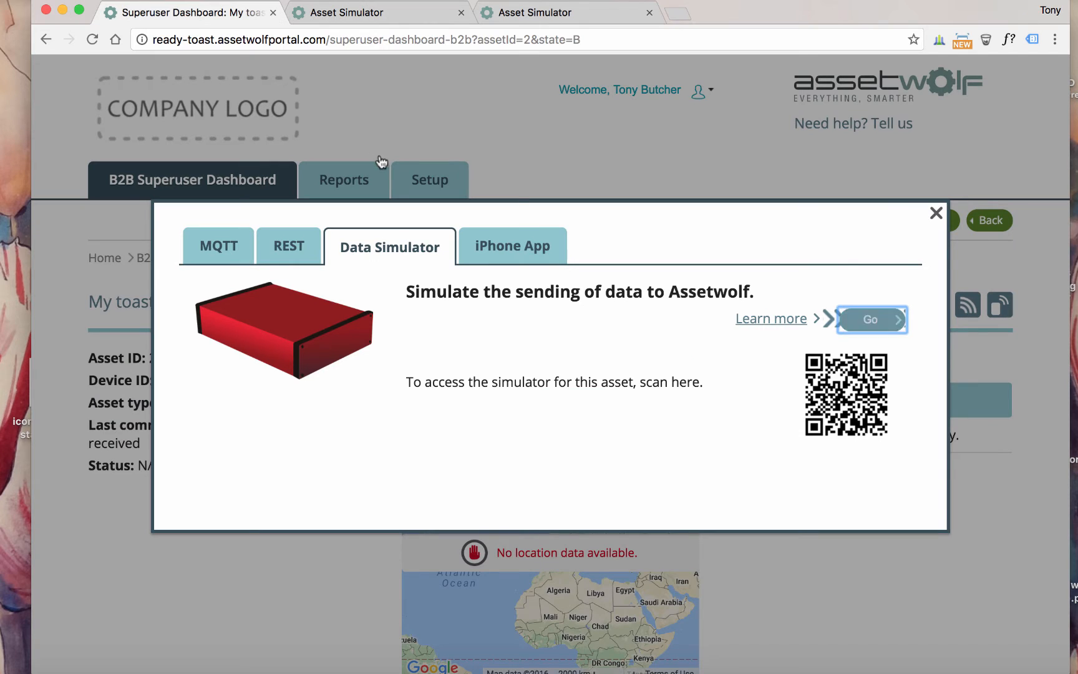
pyautogui.click(936, 214)
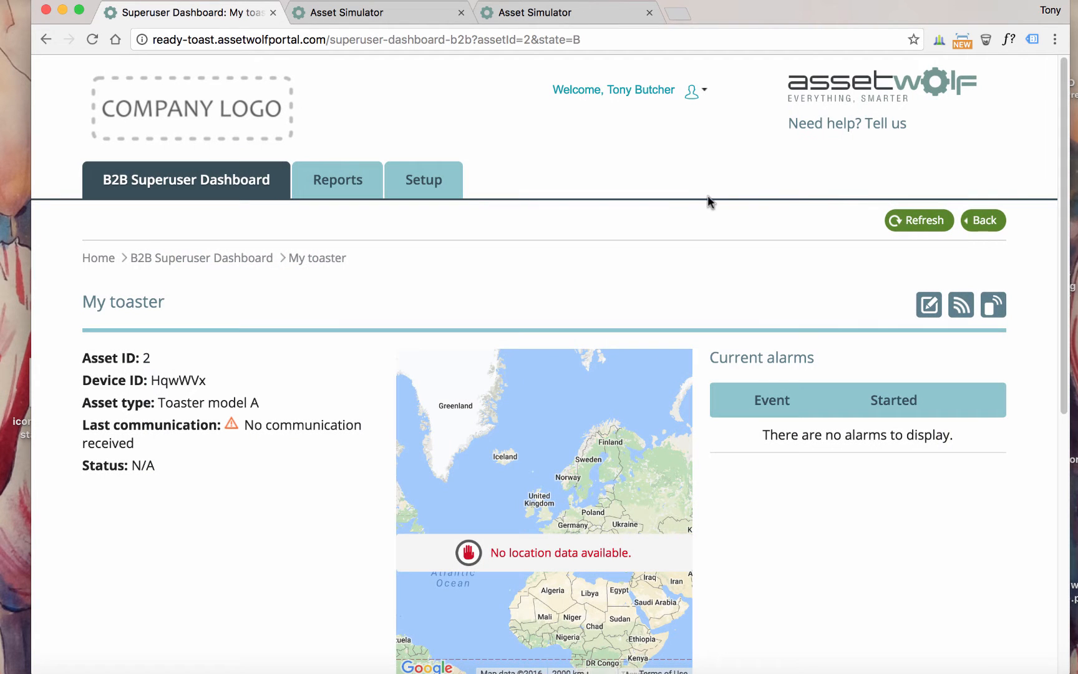
pyautogui.click(904, 223)
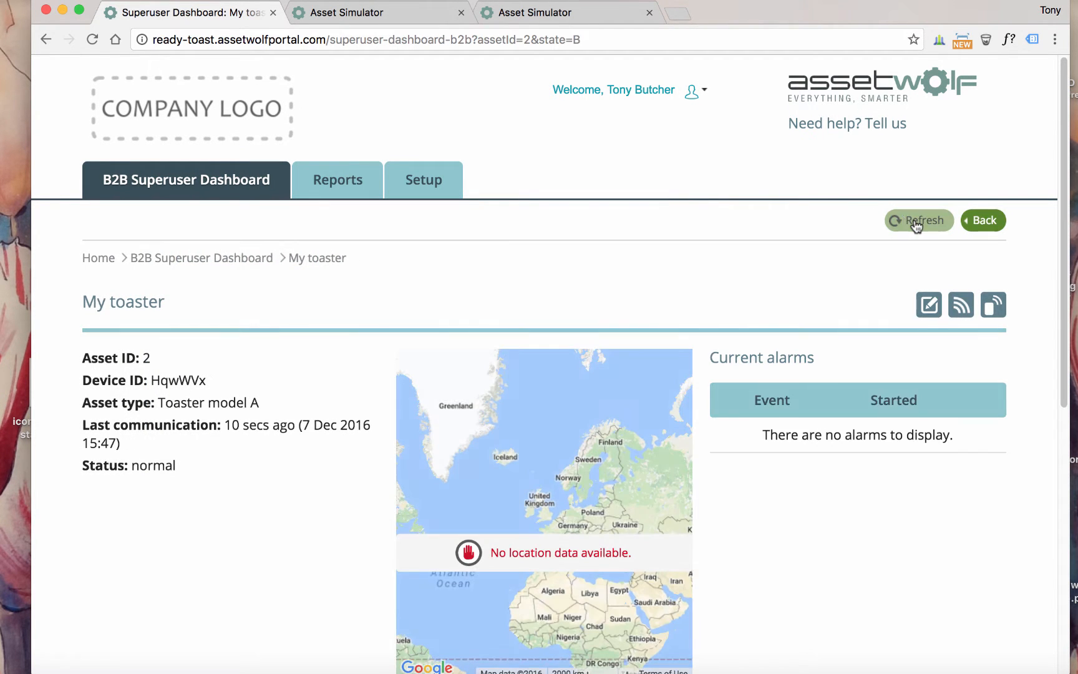
# View the Max temperature graph from My toaster's current status and zoom in on the few minutes around 15:47
pyautogui.scroll(-1, 663, 181)
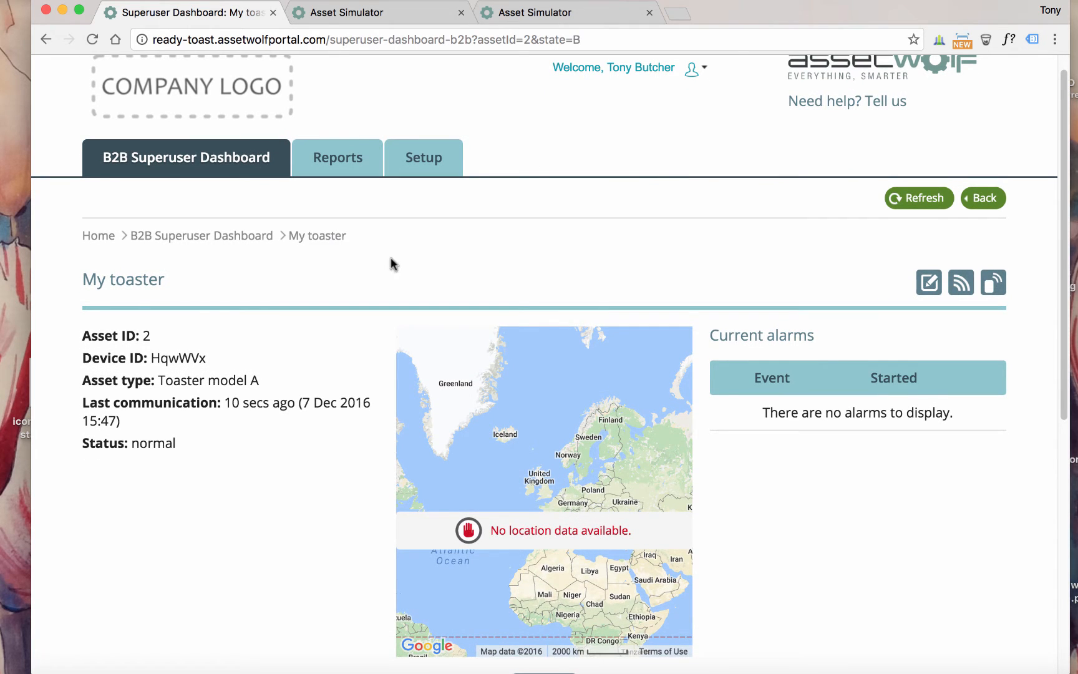
pyautogui.scroll(-3, 276, 250)
pyautogui.scroll(-8, 182, 262)
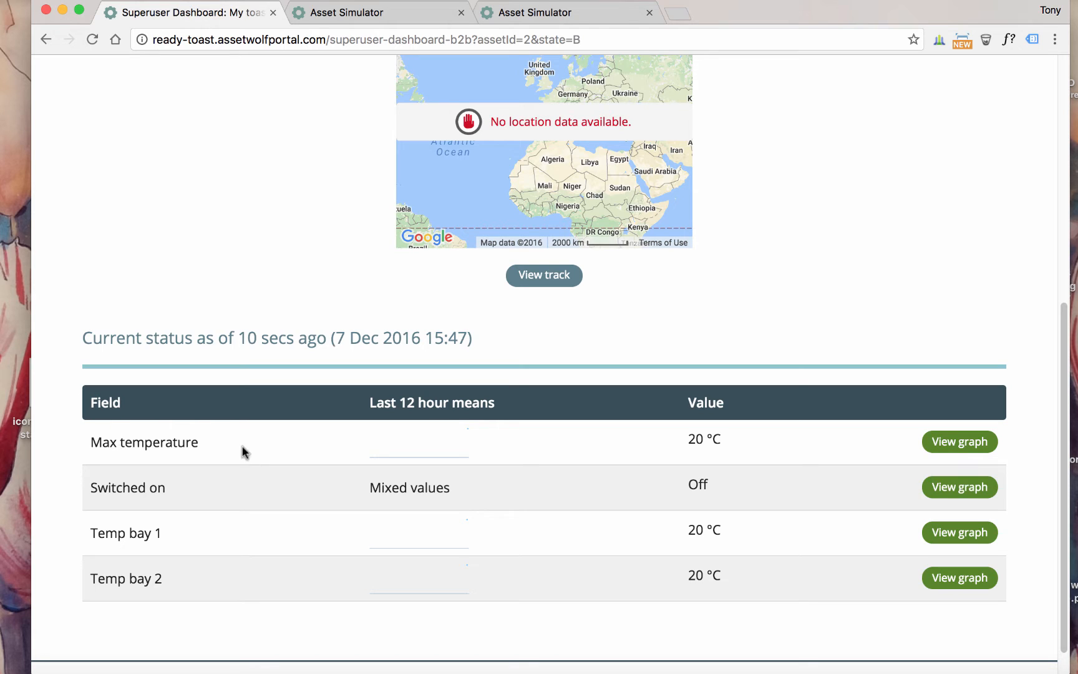
pyautogui.moveTo(463, 443)
pyautogui.moveTo(463, 545)
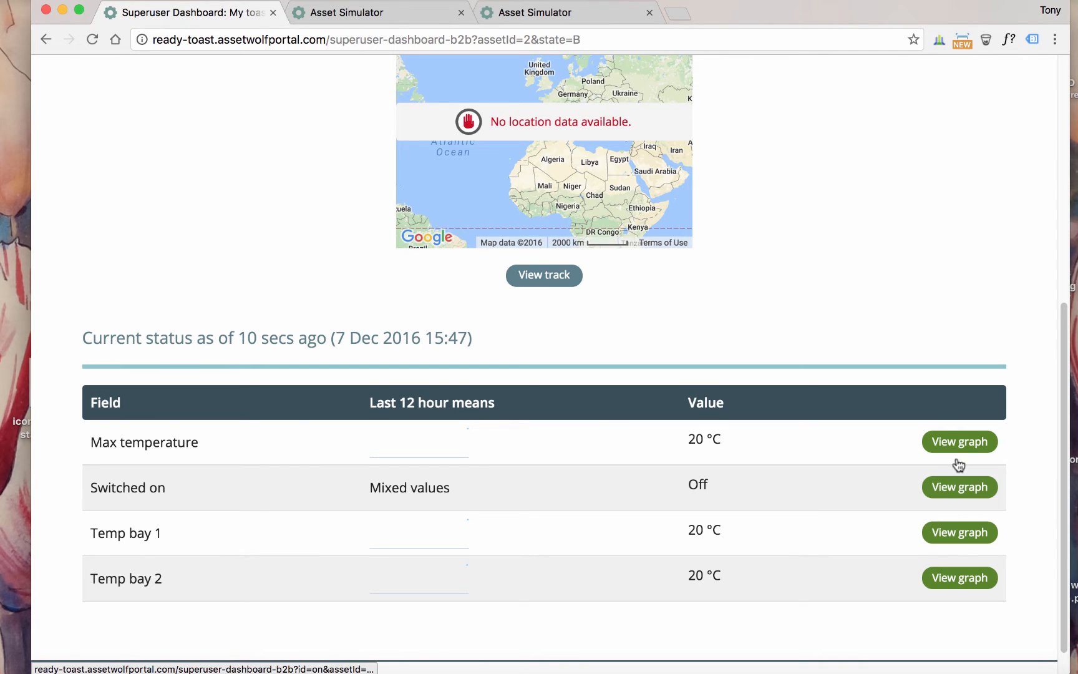
pyautogui.click(959, 442)
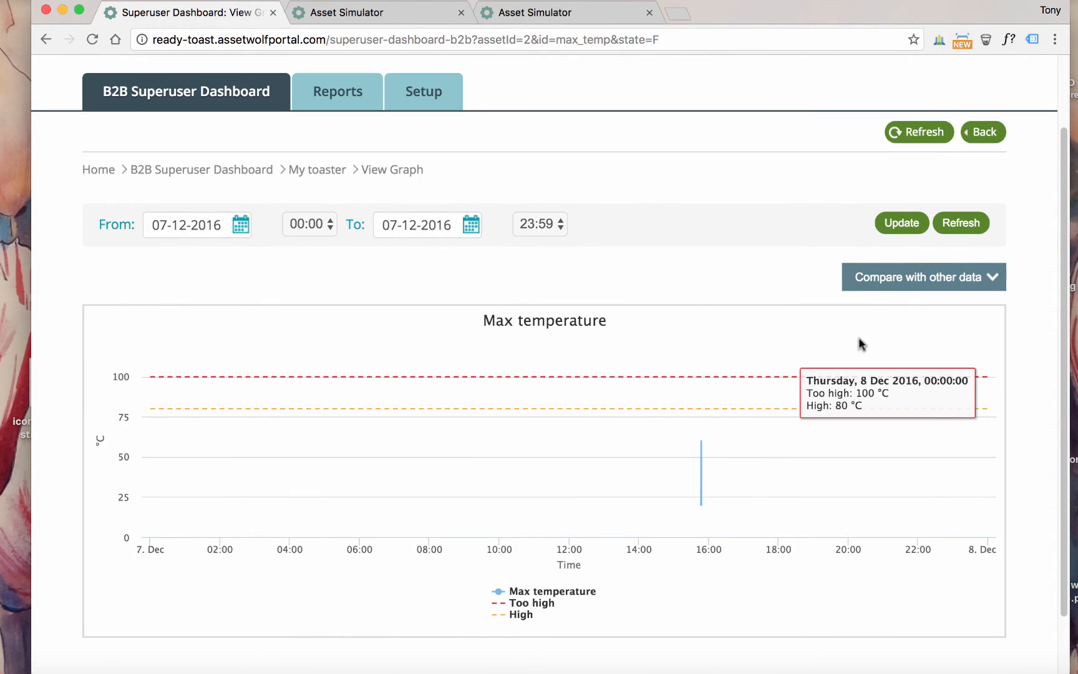
pyautogui.moveTo(677, 413); pyautogui.dragTo(706, 415)
pyautogui.moveTo(782, 406); pyautogui.dragTo(853, 405)
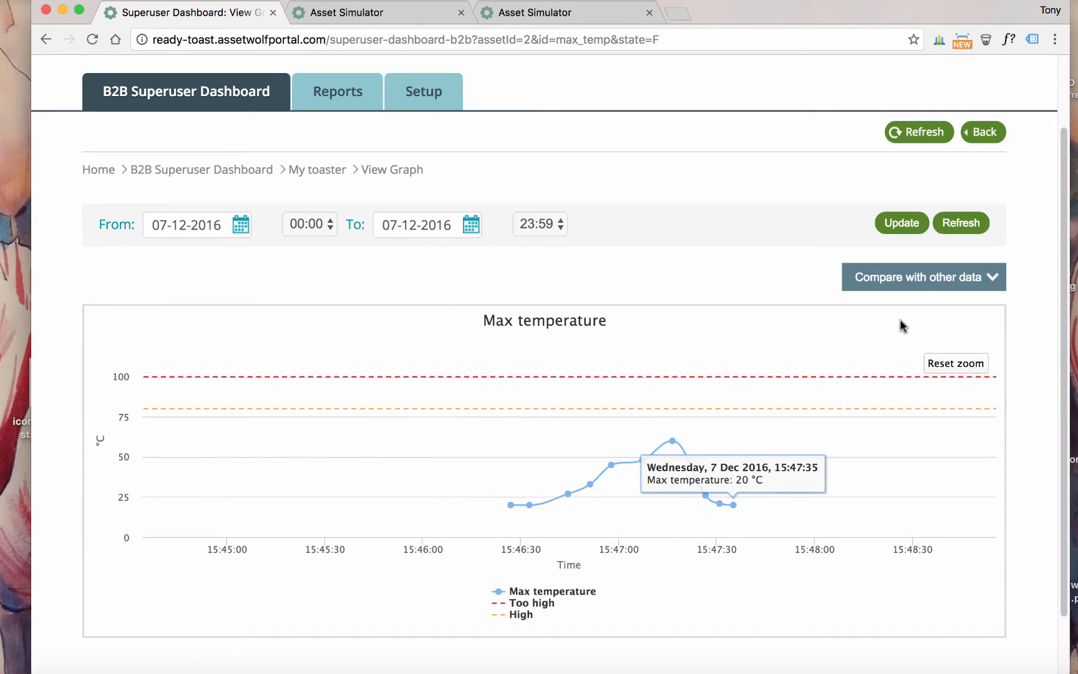
# Compare Max temperature with this asset's Switched on and Temp bay 1 data, and zoom the graphs in on roughly 15:25 to 16:15
pyautogui.click(930, 276)
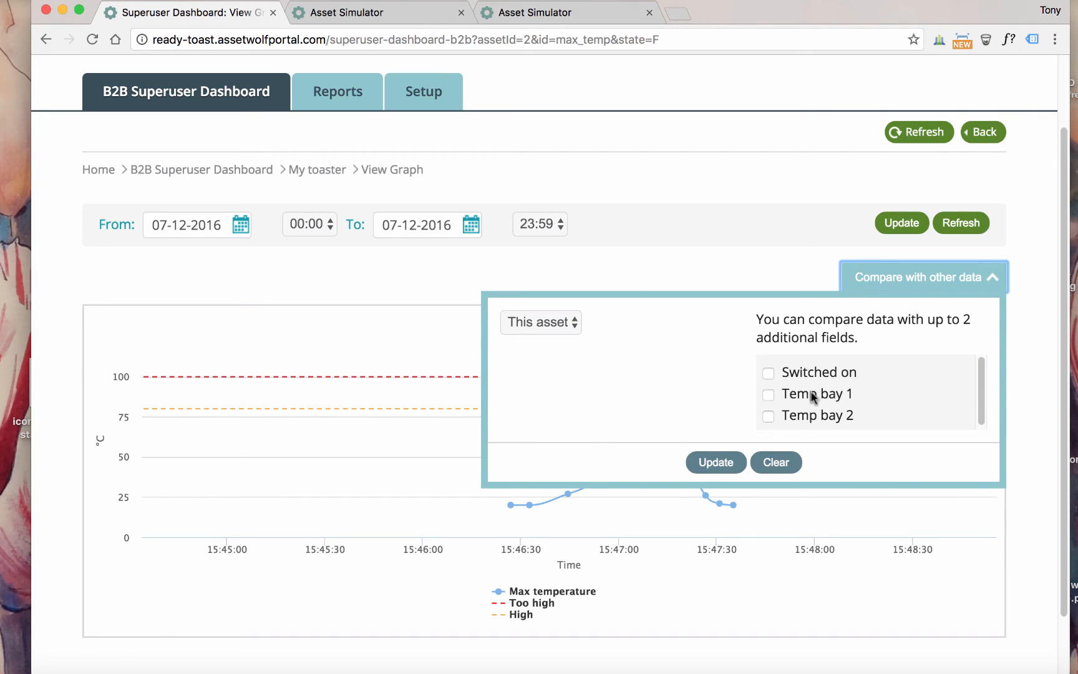
pyautogui.click(769, 373)
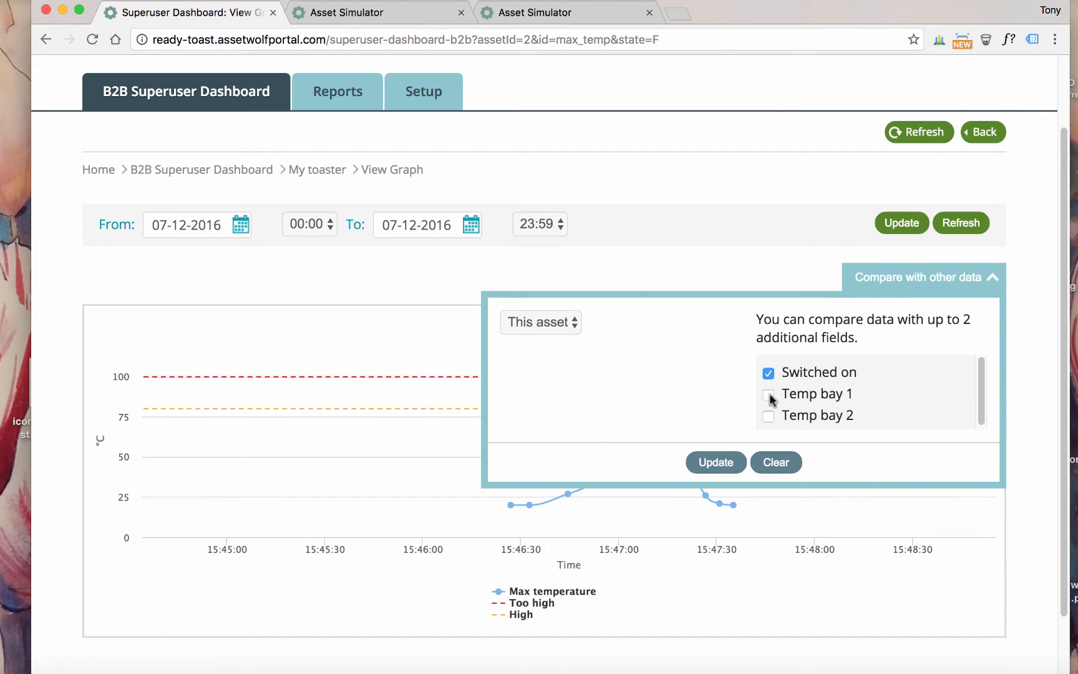
pyautogui.click(770, 395)
pyautogui.click(730, 463)
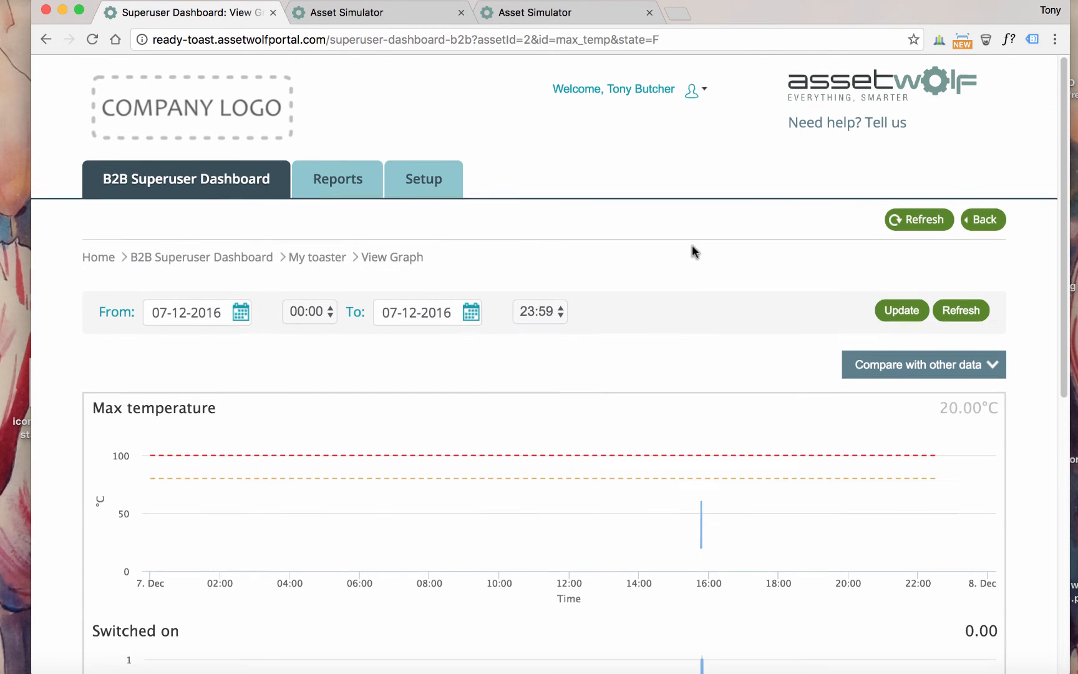
pyautogui.scroll(-6, 692, 246)
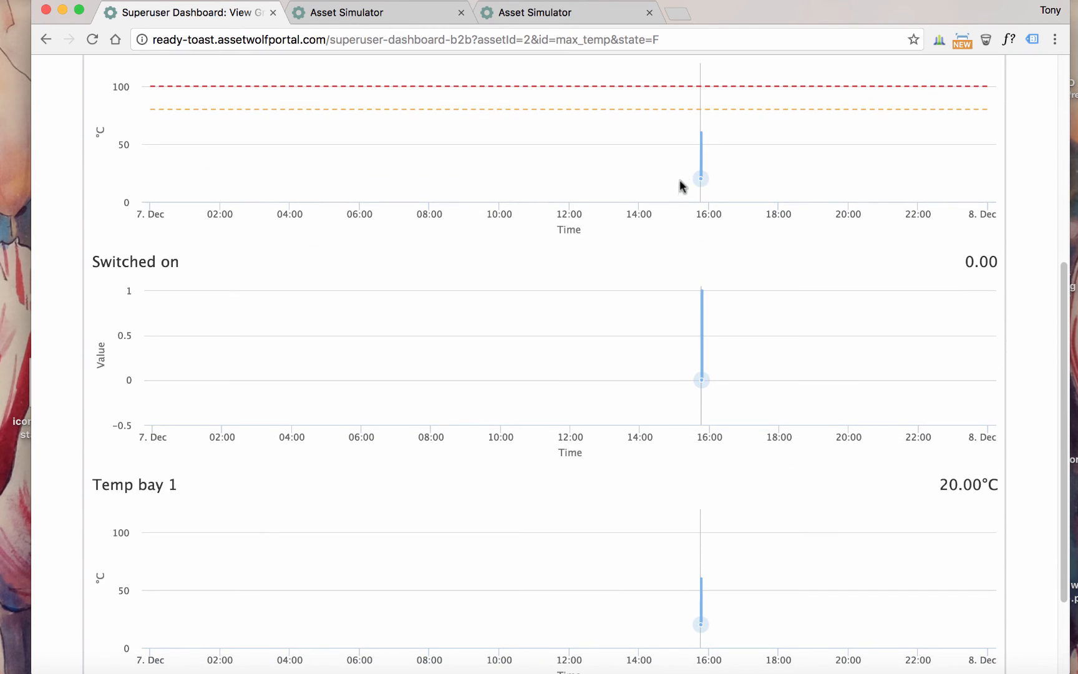
pyautogui.moveTo(684, 185); pyautogui.dragTo(725, 184)
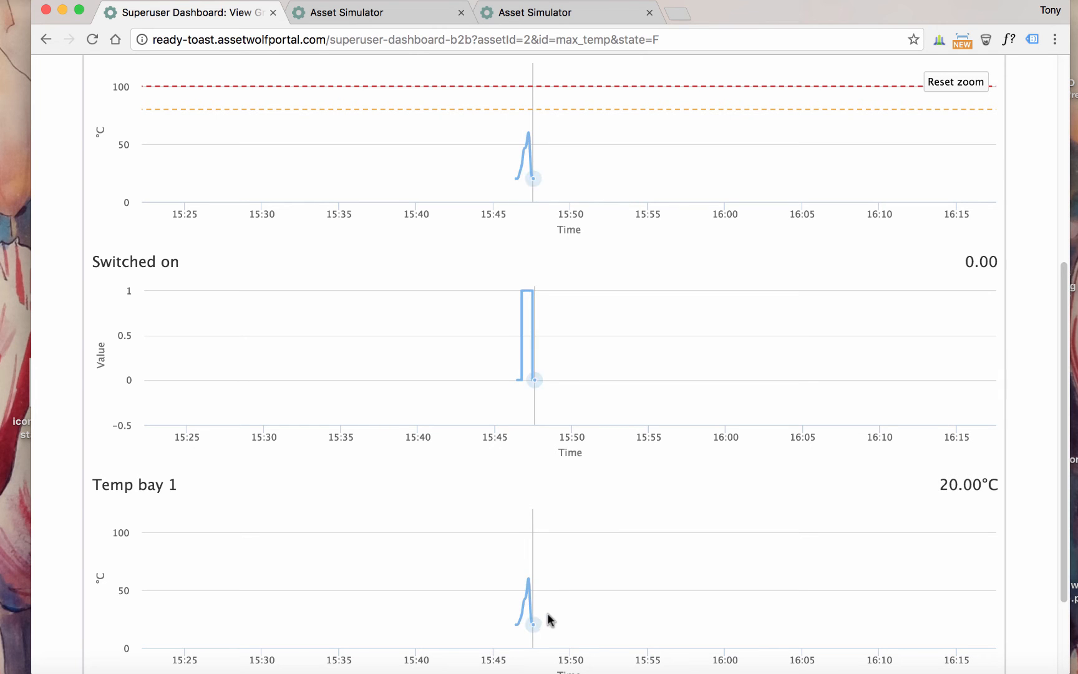
# Change the comparison fields for the Max temperature graph to Temp bay 1 and Temp bay 2, leaving out Switched on
pyautogui.scroll(6, 547, 620)
pyautogui.click(917, 357)
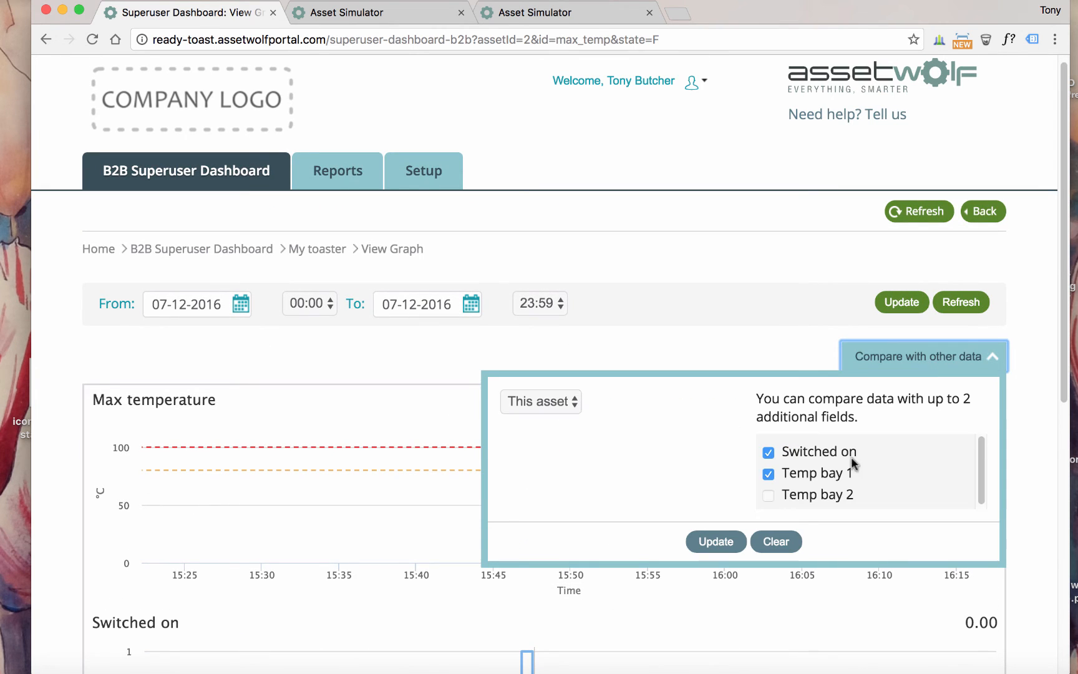
pyautogui.click(768, 453)
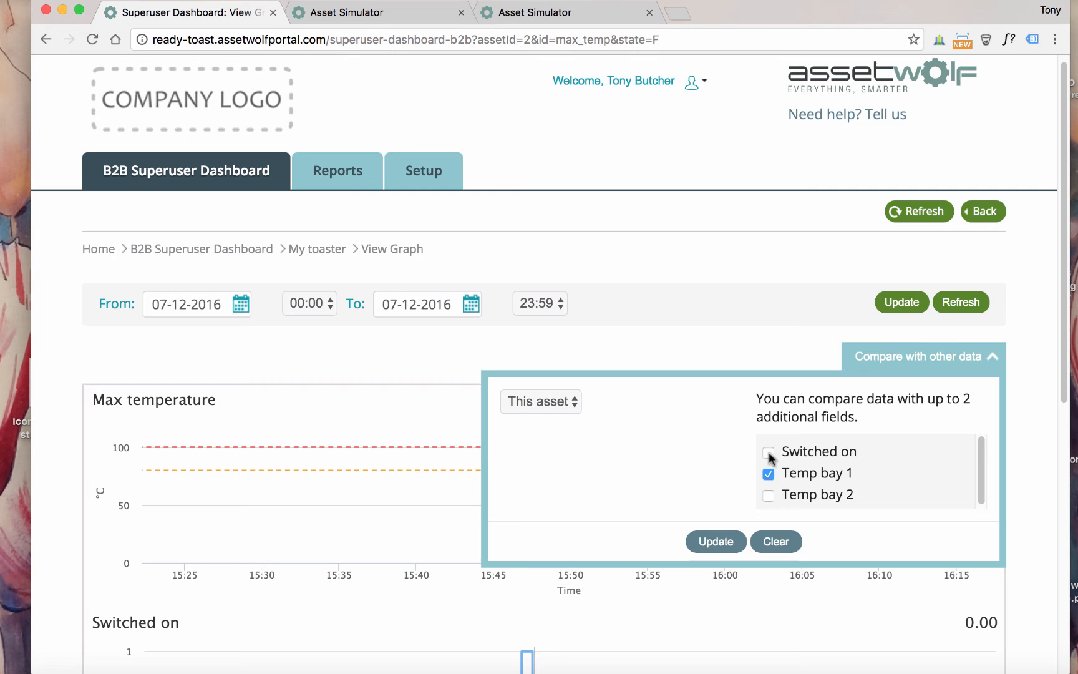
pyautogui.click(768, 494)
pyautogui.click(716, 541)
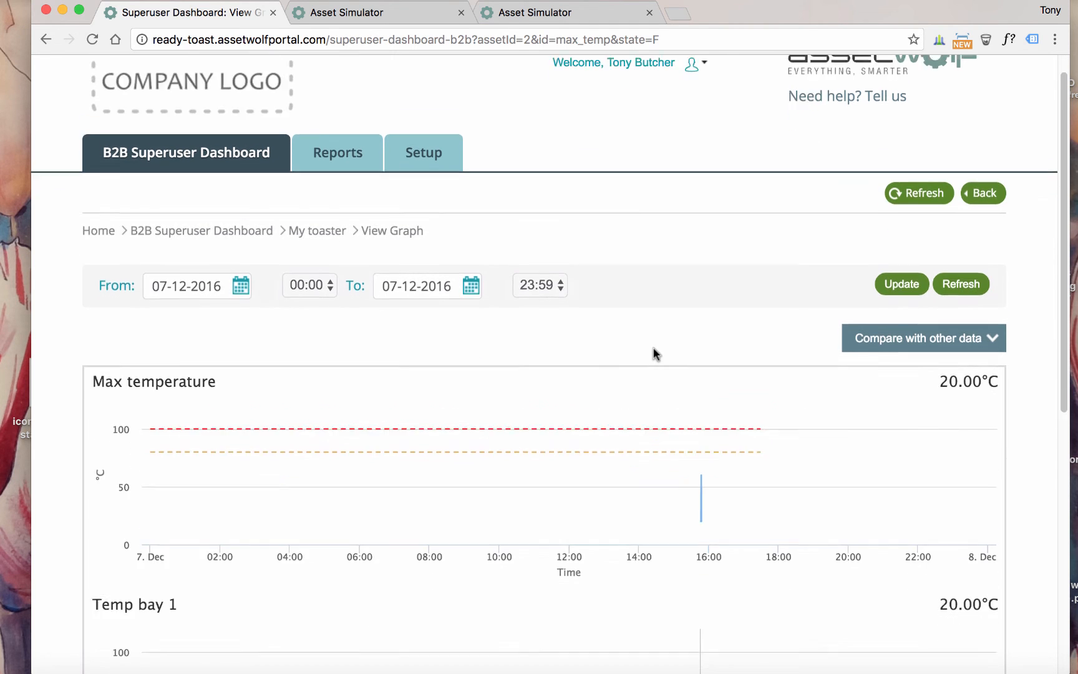
# Zoom the three temperature graphs in on roughly 15:35 to 16:05 and examine Max temperature against both bay temperatures around the peak
pyautogui.scroll(-6, 654, 348)
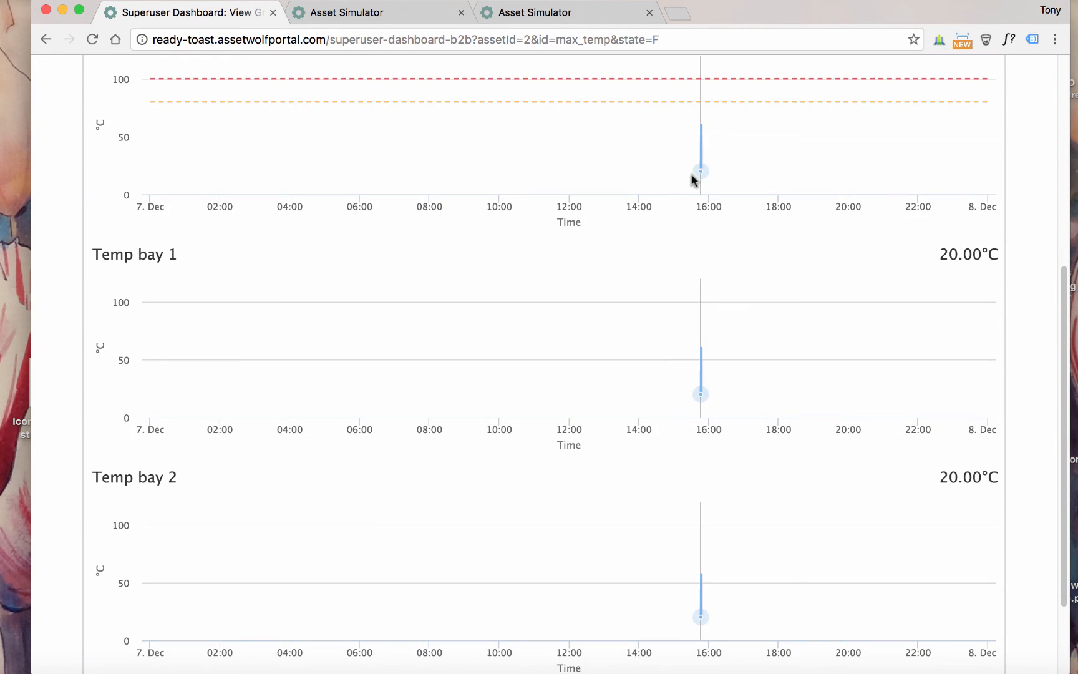
pyautogui.moveTo(691, 180); pyautogui.dragTo(719, 180)
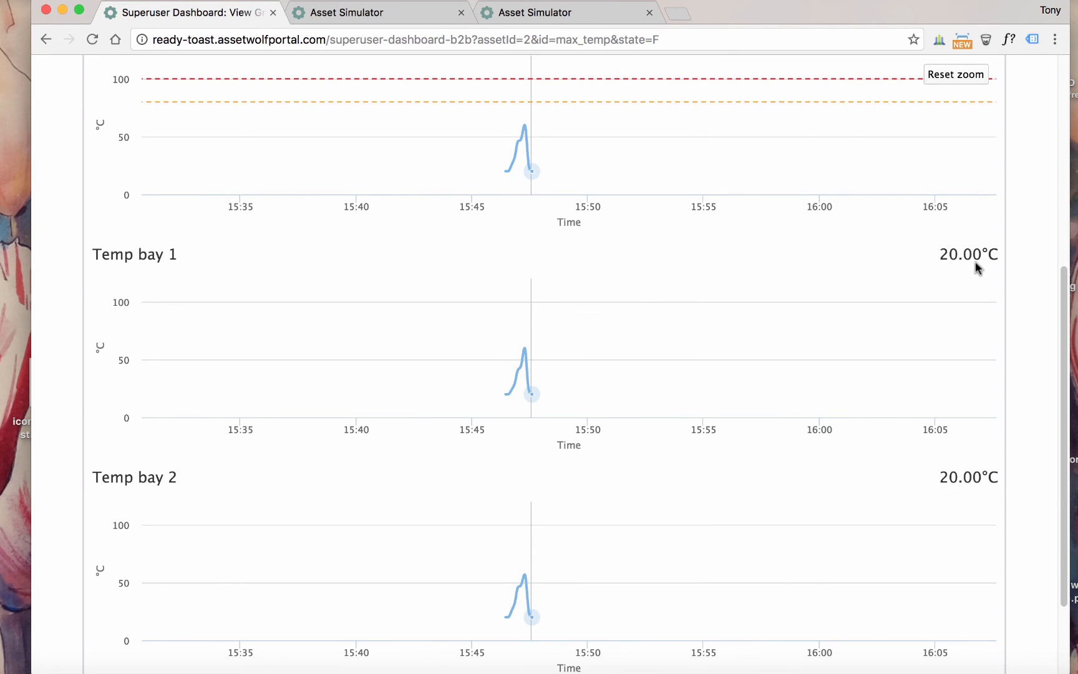
pyautogui.scroll(-1, 524, 125)
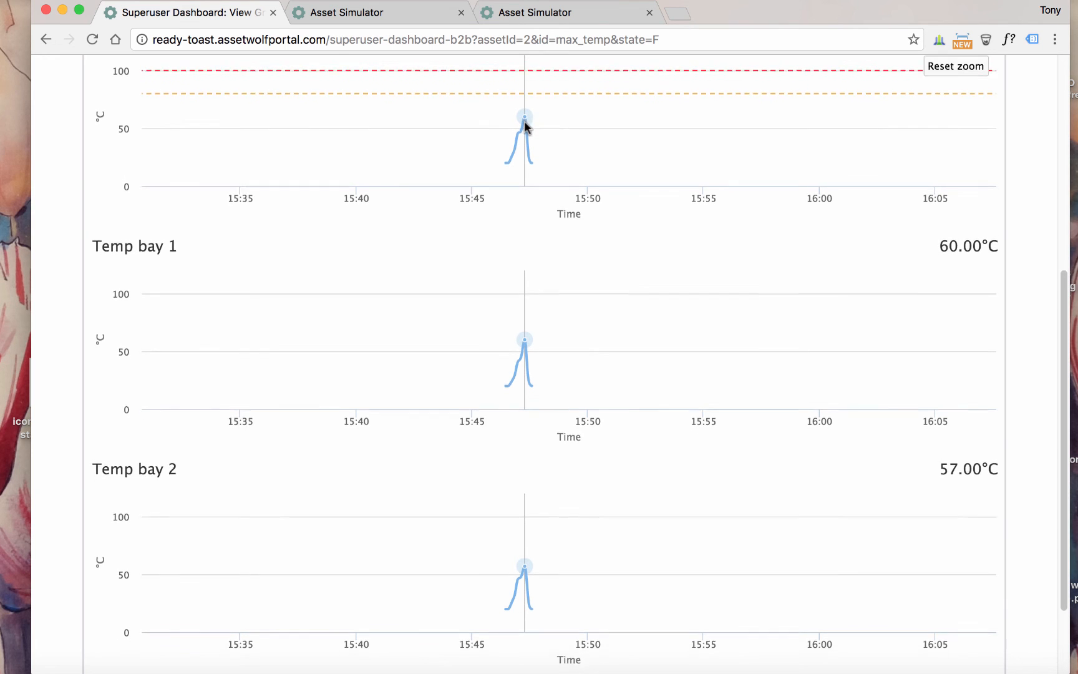
pyautogui.scroll(-1, 524, 121)
pyautogui.scroll(3, 524, 121)
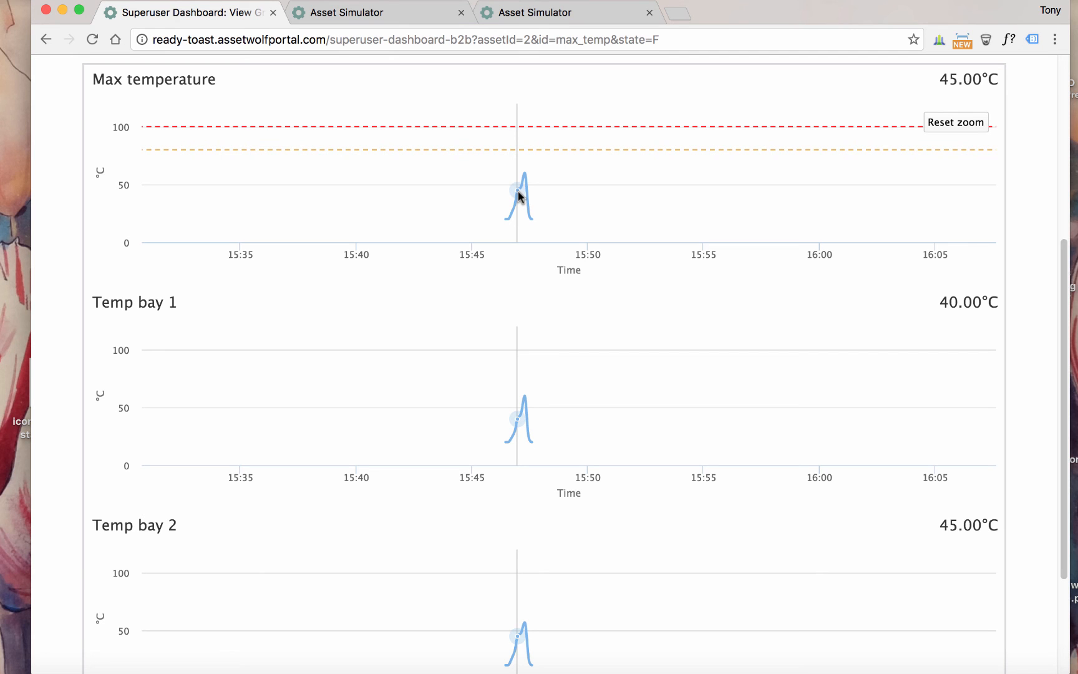
pyautogui.scroll(3, 542, 237)
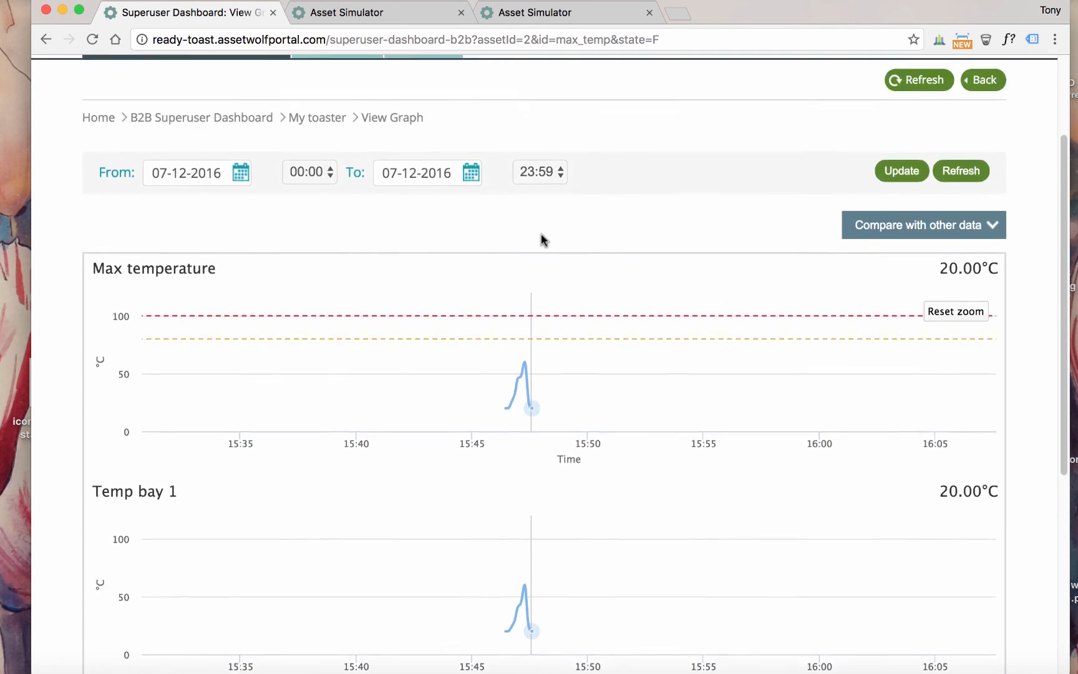
pyautogui.scroll(2, 542, 237)
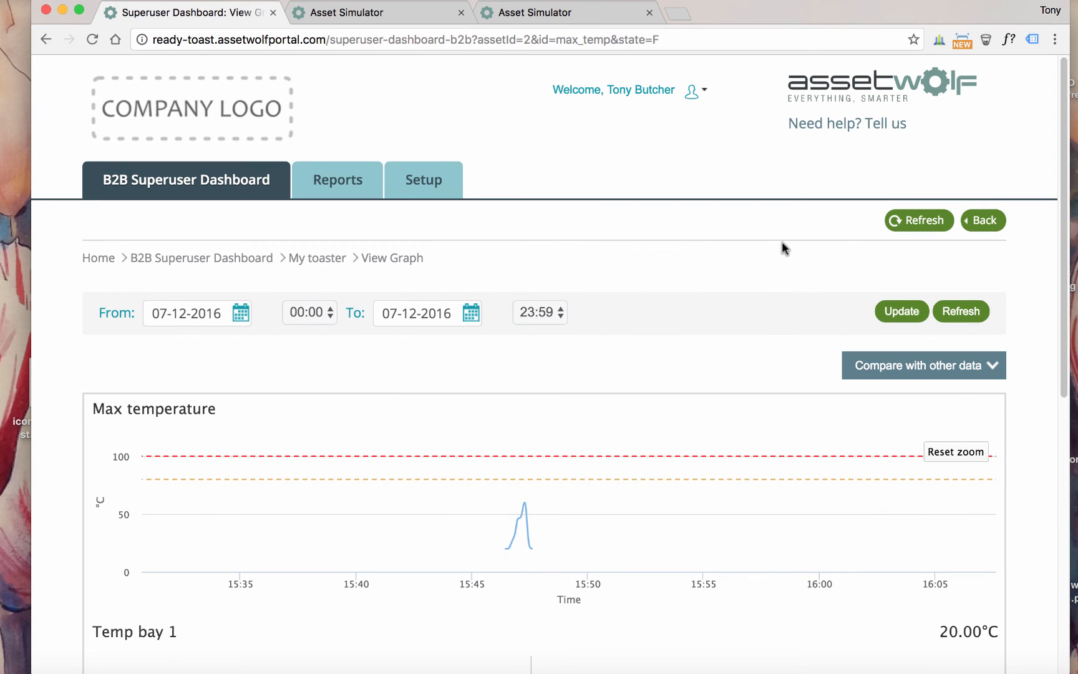